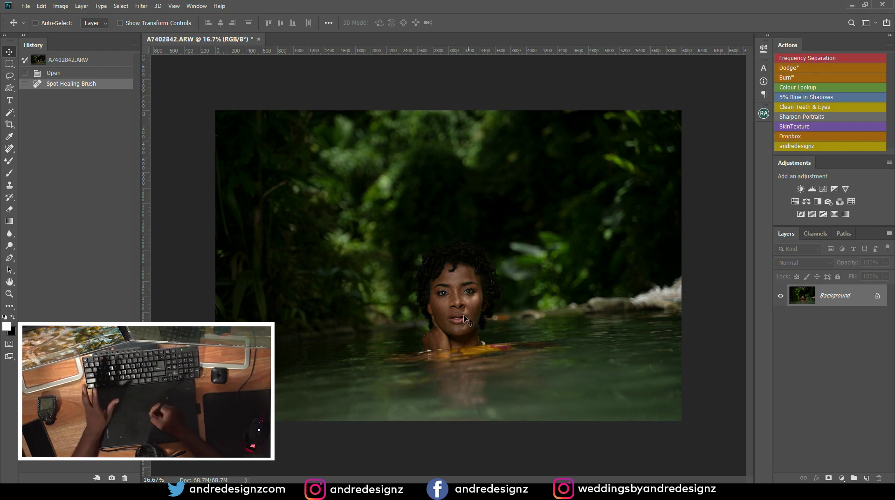
Examine the photo's camera, lens and exposure details in the Camera Data section of File Info.
click(26, 6)
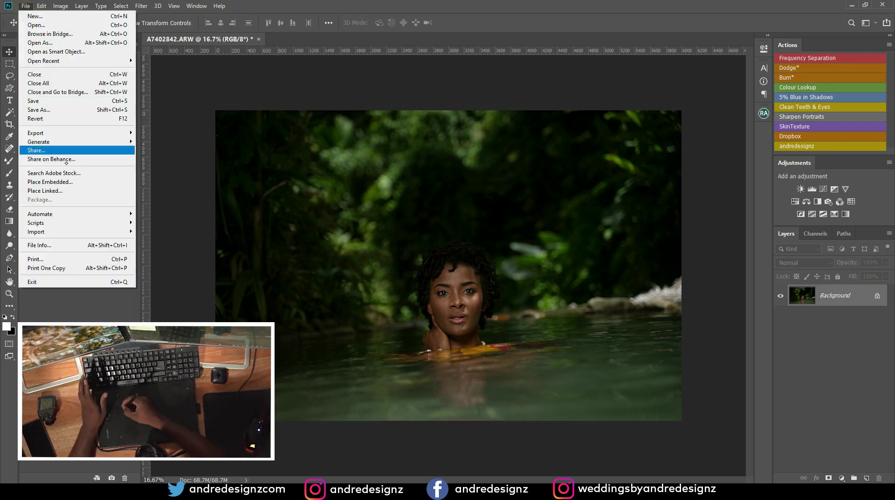
click(66, 247)
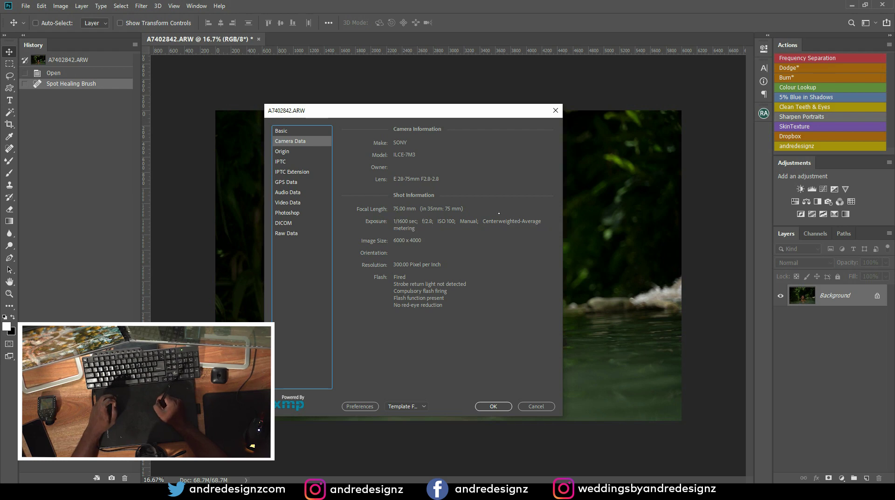
click(477, 208)
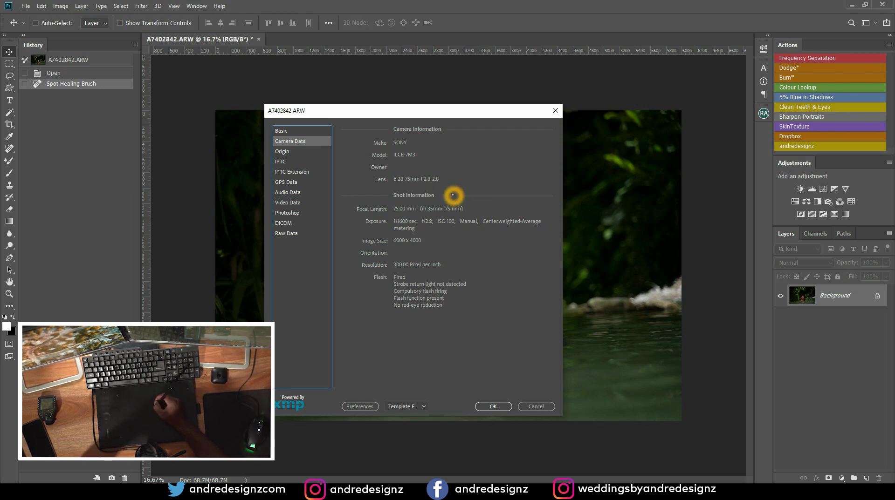
click(534, 406)
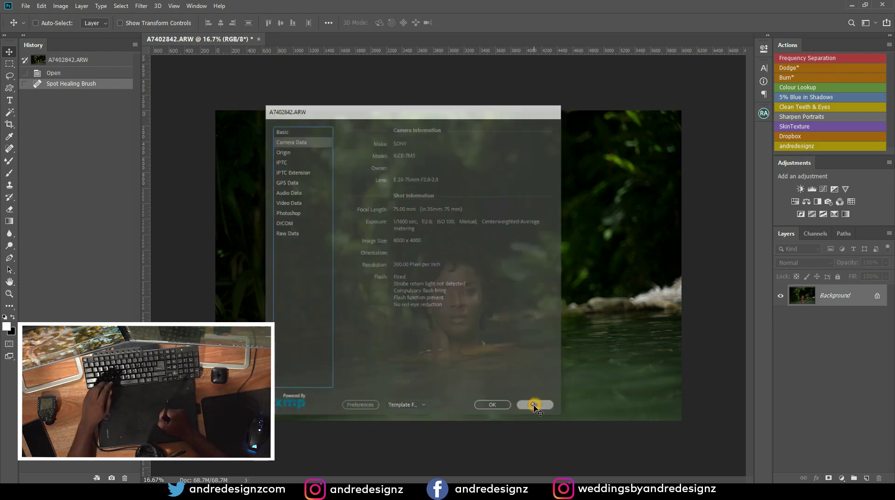
Crop the photo to the 4 : 5 (8 : 10) ratio as a vertical portrait framed around the woman.
click(480, 241)
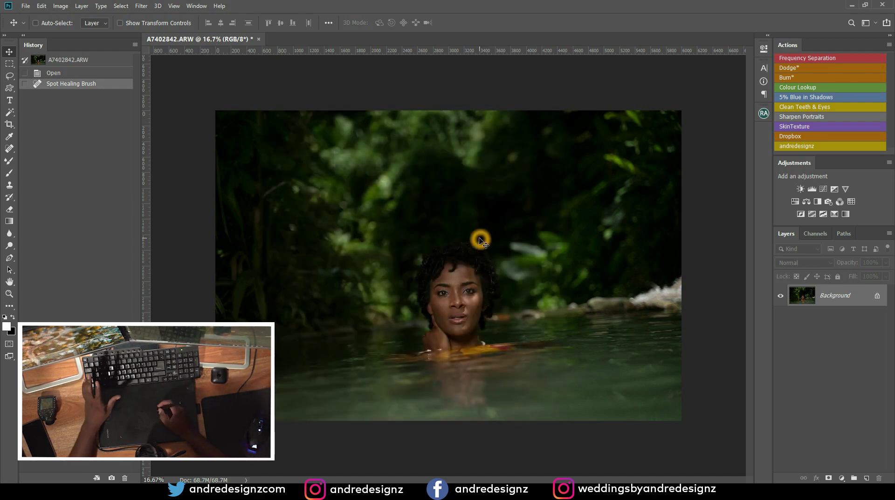
key(c)
click(465, 262)
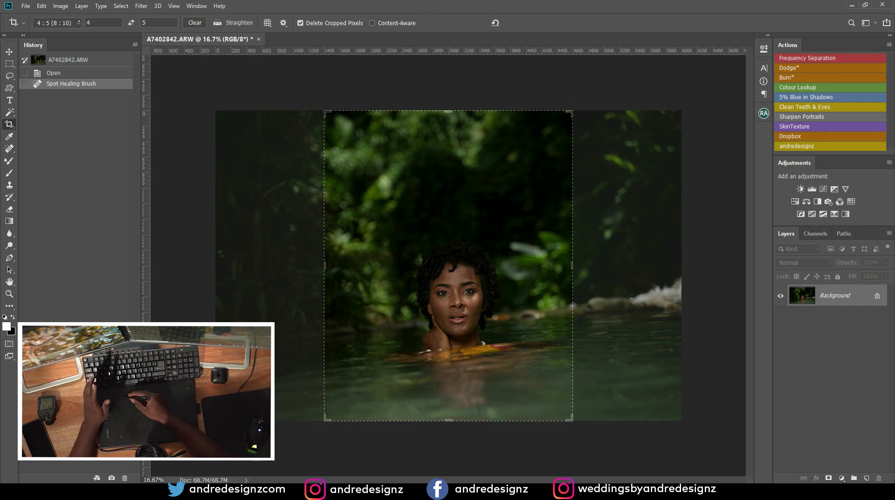
click(58, 22)
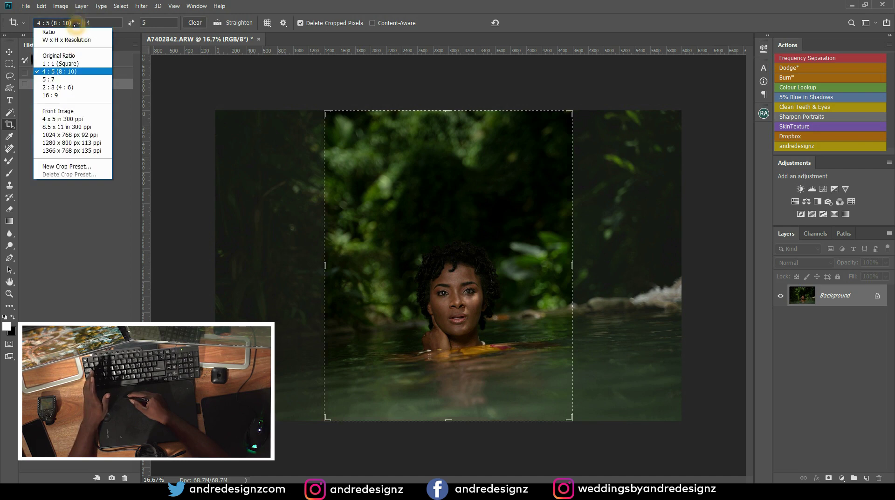
click(72, 72)
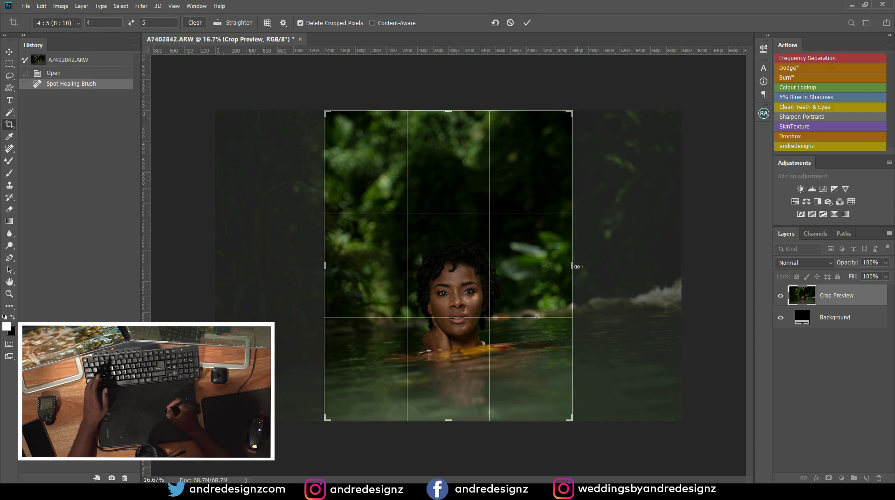
mouse_move(582, 266)
mouse_down()
mouse_move(582, 281)
mouse_move(572, 281)
mouse_up()
drag(525, 303, 515, 308)
key(Return)
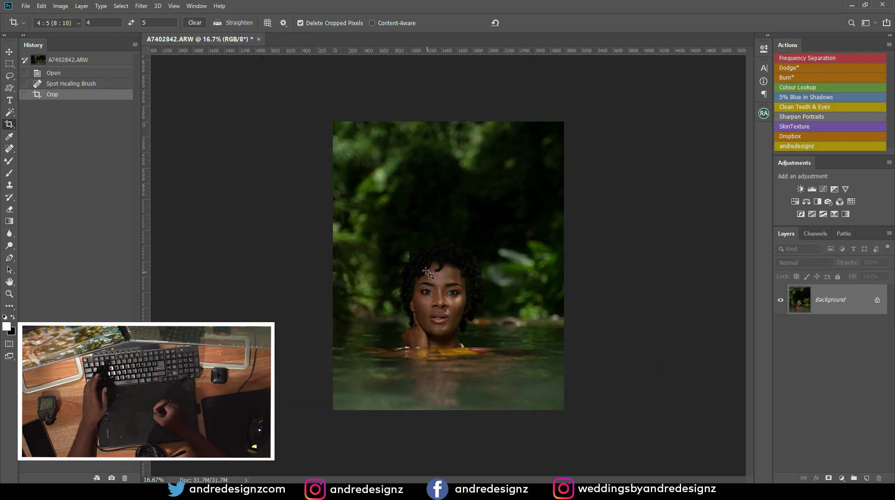
Tighten the 4 : 5 crop slightly on all sides, keeping the woman near the horizontal centre.
click(439, 253)
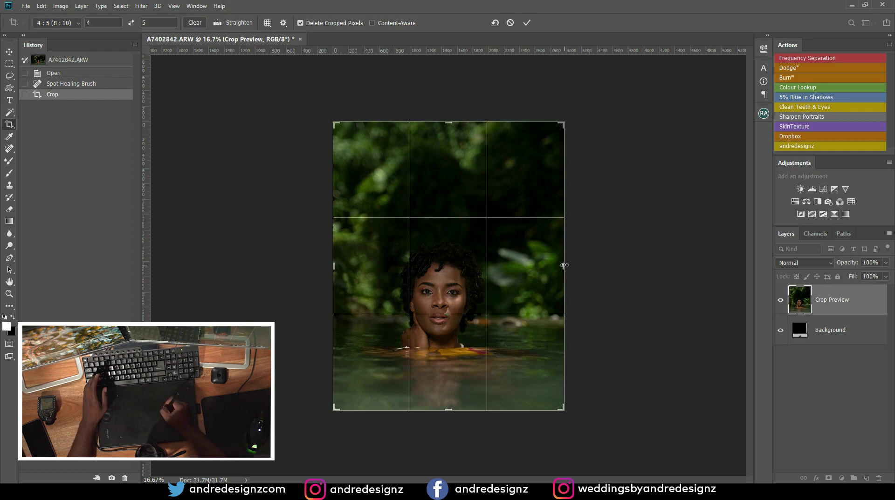
drag(563, 264, 559, 267)
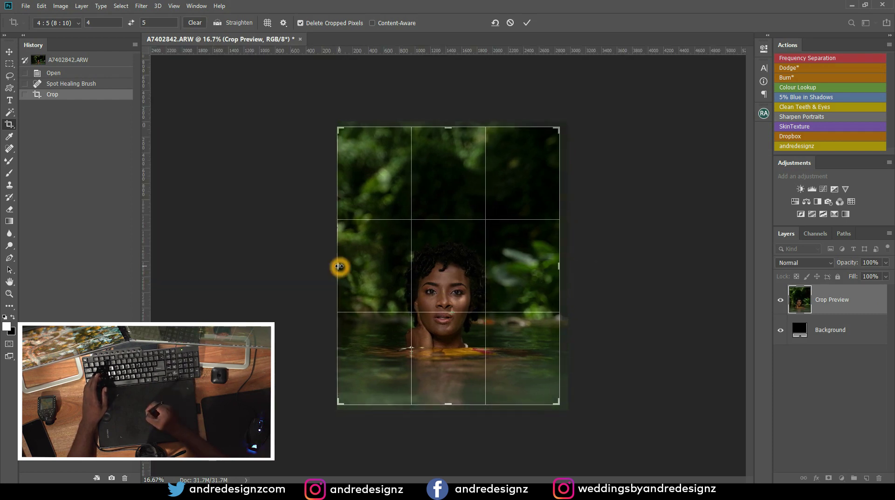
drag(340, 266, 340, 274)
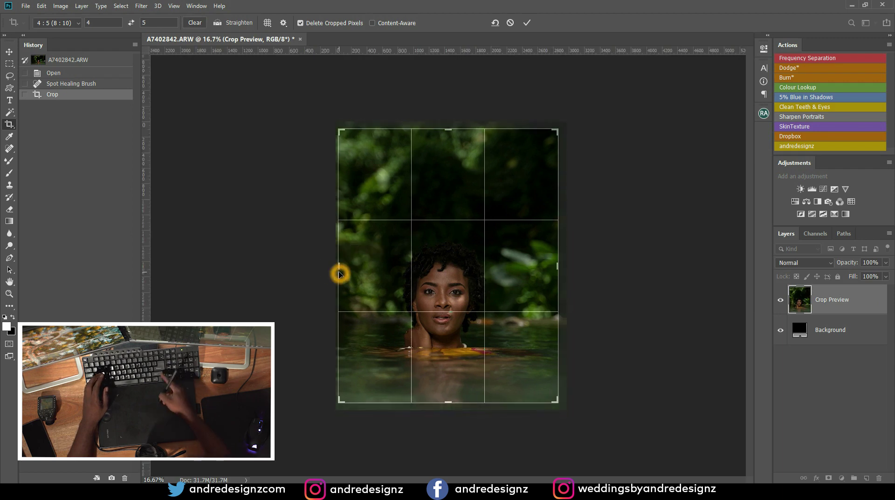
key(Return)
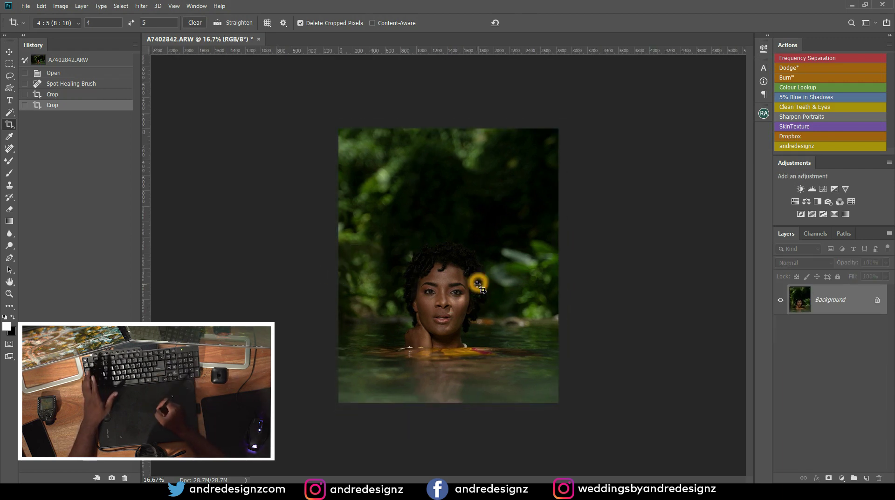
Duplicate the Background layer.
scroll(471, 276, up, 3)
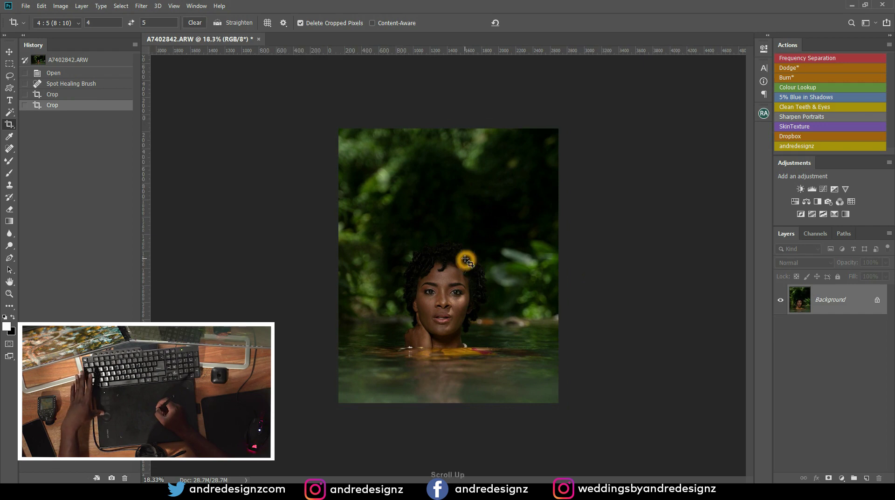
scroll(466, 264, up, 2)
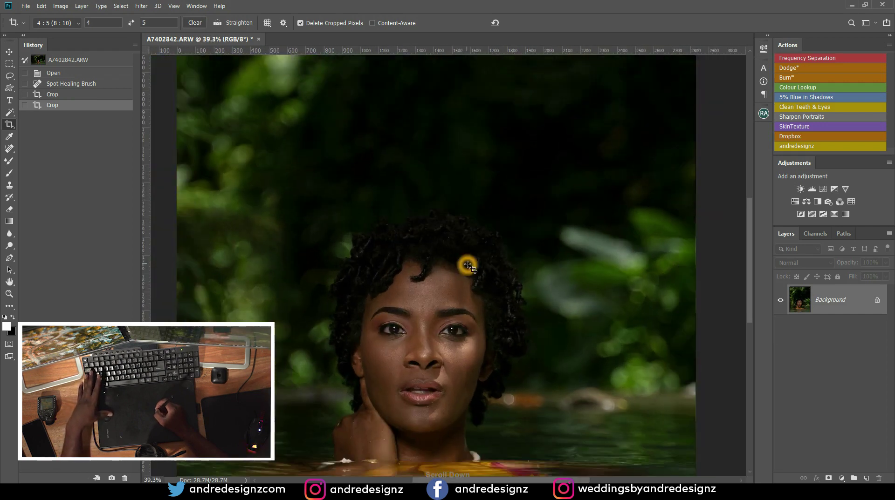
drag(431, 292, 425, 188)
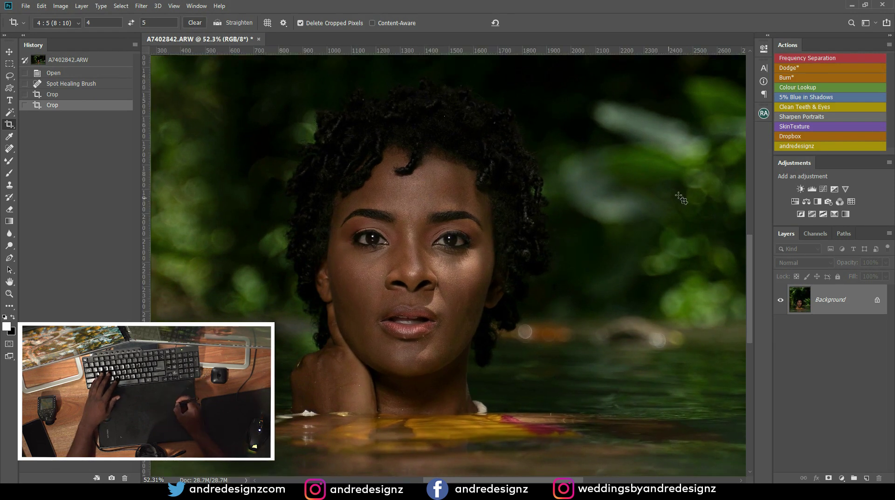
click(788, 305)
drag(845, 299, 866, 478)
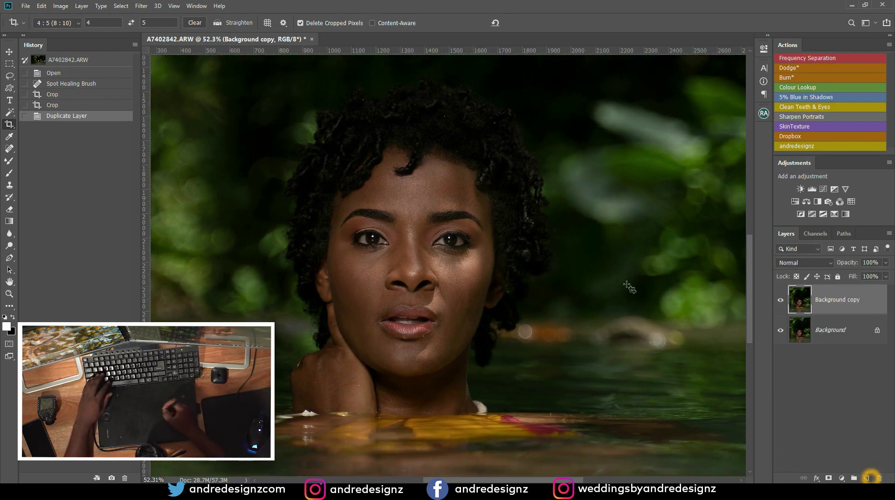
Remove skin blemishes around the left-hand eyebrow and upper eyelid on the Background copy with the Patch tool.
scroll(405, 233, up, 5)
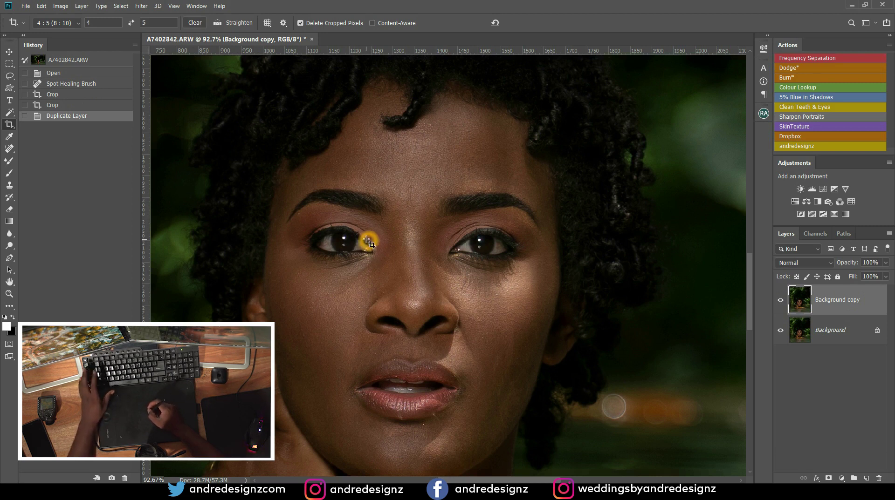
key(j)
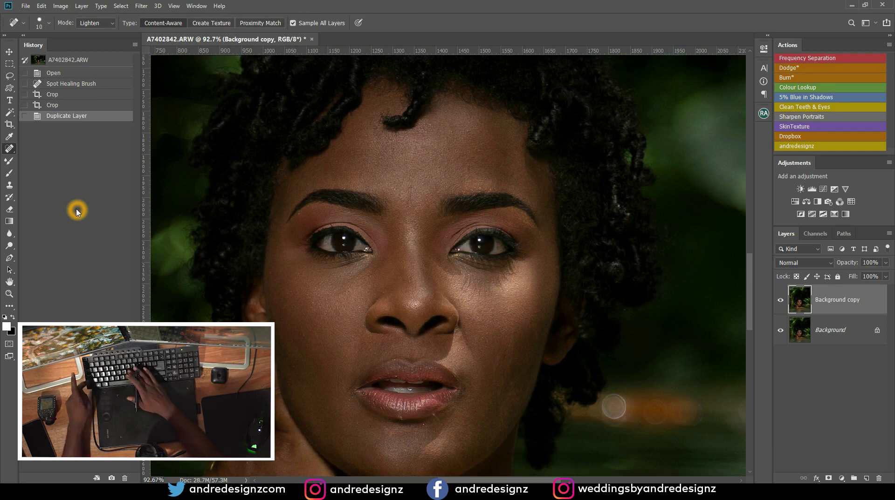
key(shift+j)
key(shift+j)
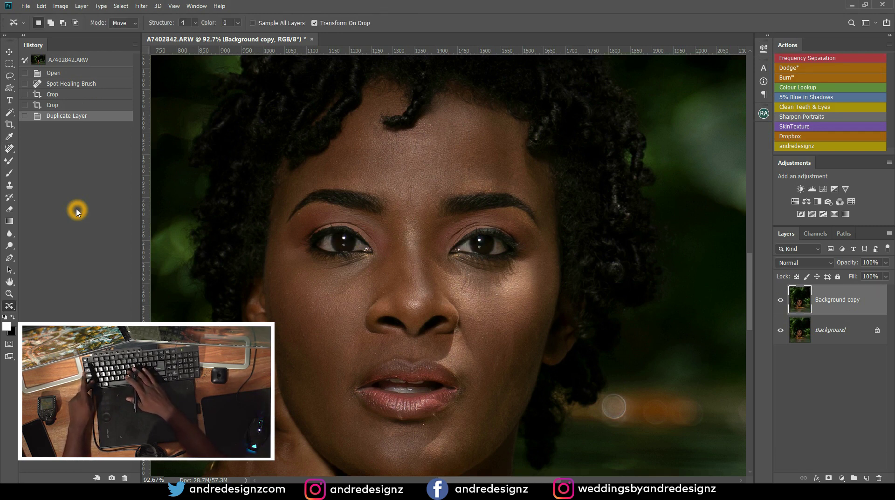
key(shift+j)
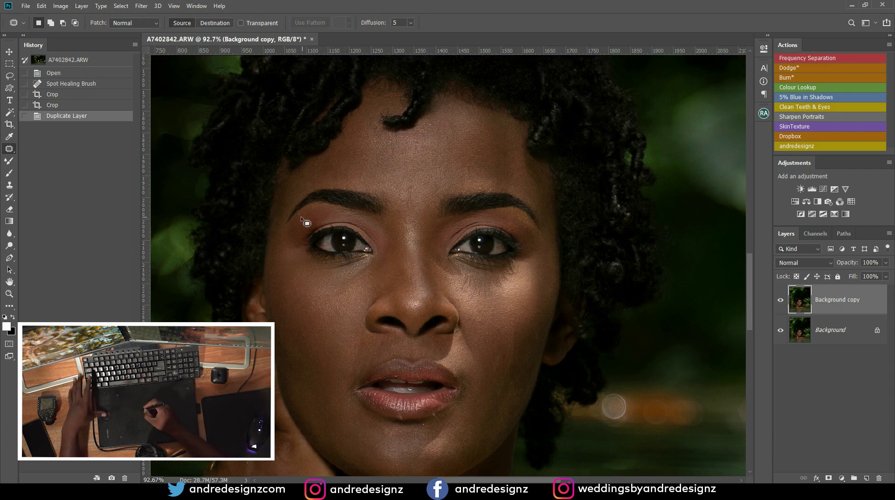
scroll(299, 217, up, 12)
drag(296, 207, 295, 240)
key(ctrl+d)
mouse_move(358, 241)
mouse_down()
mouse_move(350, 233)
mouse_move(340, 247)
mouse_up()
key(ctrl+d)
drag(380, 172, 389, 169)
drag(390, 176, 403, 178)
key(ctrl+d)
Try patching the spot just above the left-hand eyebrow, and undo that patch.
mouse_move(432, 134)
mouse_down()
mouse_move(431, 144)
mouse_move(438, 133)
mouse_up()
drag(439, 142, 443, 136)
key(ctrl+d)
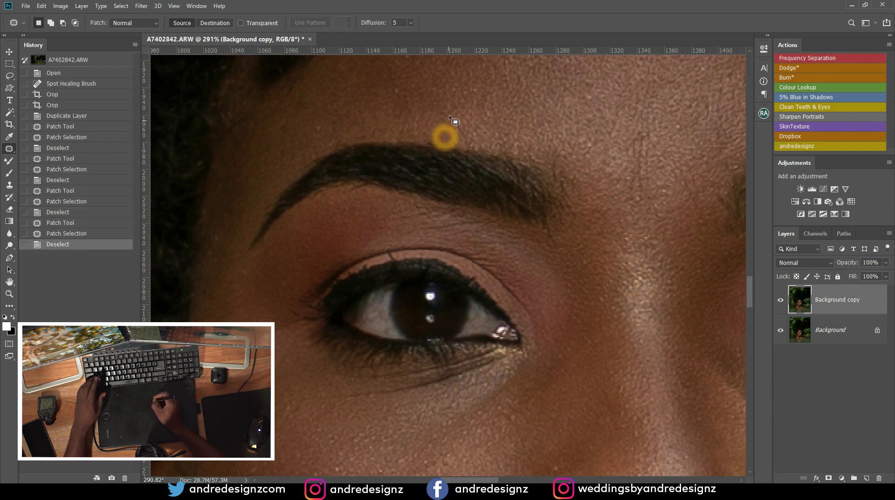
key(ctrl+z)
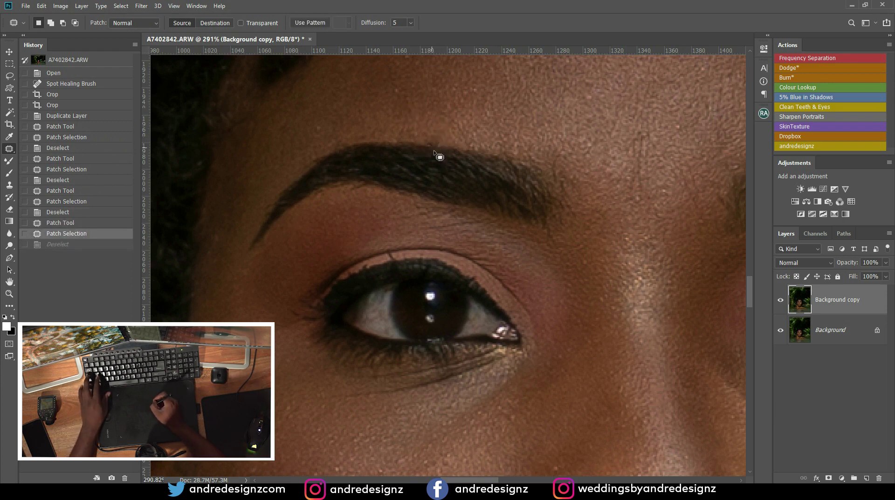
key(ctrl+z)
key(ctrl+d)
Patch the blemishes directly above the left-hand eyebrow and toward the temple with nearby clean skin.
mouse_move(431, 136)
mouse_down()
mouse_move(436, 147)
mouse_move(444, 140)
mouse_up()
drag(437, 137, 407, 130)
key(ctrl+d)
mouse_move(325, 116)
mouse_down()
mouse_move(308, 141)
mouse_move(330, 120)
mouse_up()
drag(320, 134, 342, 124)
key(ctrl+d)
Patch the remaining blemishes on the forehead above the left-hand eyebrow.
mouse_move(395, 82)
mouse_down()
mouse_move(398, 96)
mouse_move(400, 85)
mouse_up()
drag(396, 99, 382, 106)
mouse_move(466, 96)
mouse_down()
mouse_move(480, 87)
mouse_move(487, 107)
mouse_up()
key(ctrl+d)
mouse_move(535, 85)
mouse_down()
mouse_move(544, 103)
mouse_move(591, 132)
mouse_up()
key(ctrl+d)
Patch the blemishes on the left-hand cheek below the eye with nearby clean skin.
mouse_move(529, 266)
mouse_down()
mouse_move(449, 136)
mouse_move(481, 94)
mouse_up()
drag(417, 215, 457, 131)
drag(325, 239, 342, 247)
click(343, 243)
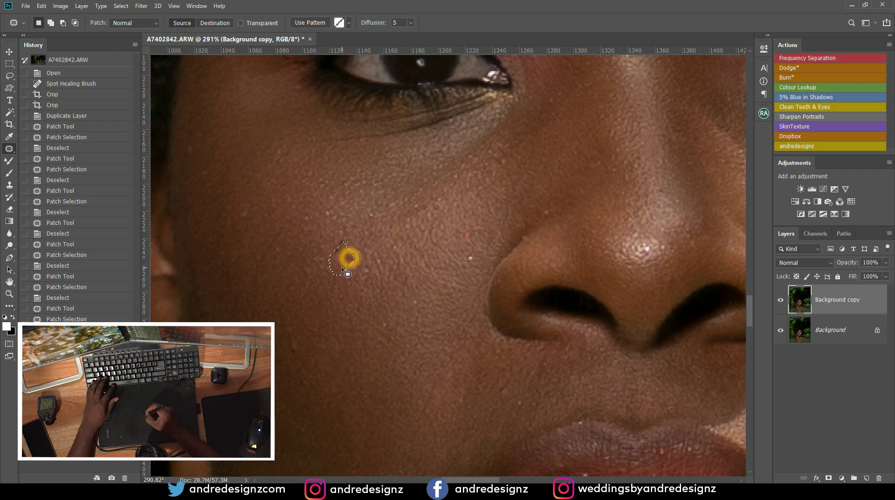
drag(327, 264, 325, 267)
drag(321, 270, 319, 285)
key(ctrl+d)
drag(296, 341, 327, 373)
click(312, 386)
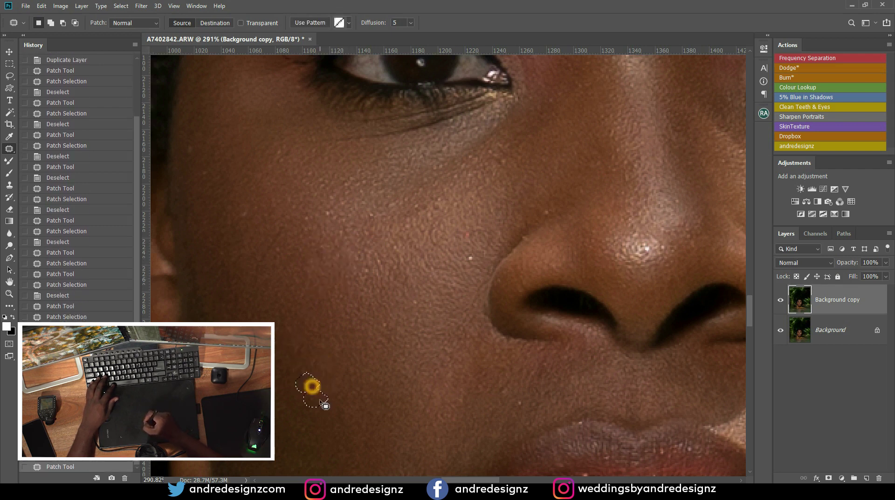
Patch the blemishes on the lower part of the left-hand cheek toward the jaw.
drag(322, 410, 360, 217)
mouse_move(304, 248)
mouse_down()
mouse_move(315, 284)
mouse_move(295, 311)
mouse_move(283, 290)
mouse_up()
click(319, 285)
drag(288, 308, 304, 339)
click(305, 337)
drag(349, 237, 362, 269)
click(362, 269)
Patch the small spots beside the nose and between the nostril and the upper lip.
drag(459, 111, 460, 112)
drag(502, 72, 516, 71)
drag(513, 71, 509, 89)
click(509, 90)
drag(561, 206, 567, 216)
drag(565, 214, 552, 228)
mouse_move(555, 190)
mouse_down()
mouse_move(561, 207)
mouse_move(560, 194)
mouse_up()
drag(558, 201, 549, 218)
click(543, 219)
Patch the spots on the lower lip's edge and on the skin just beneath it.
drag(473, 246, 293, 108)
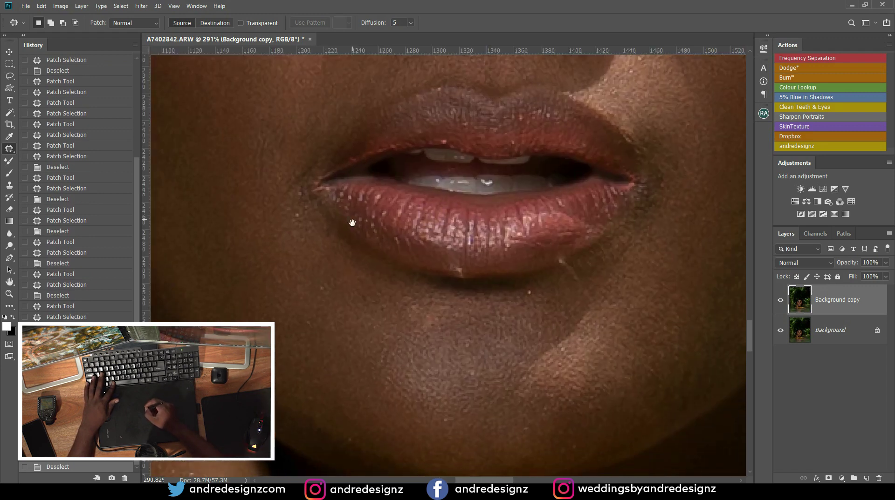
drag(350, 222, 329, 198)
drag(460, 260, 426, 252)
click(455, 238)
mouse_move(517, 264)
mouse_down()
mouse_move(511, 271)
mouse_move(517, 265)
mouse_up()
drag(518, 274, 531, 278)
click(534, 275)
Patch the remaining spots on the chin and on the skin below the left-hand corner of the mouth.
mouse_move(410, 281)
mouse_down()
mouse_move(382, 299)
mouse_move(411, 283)
mouse_up()
drag(408, 301, 423, 347)
key(ctrl+d)
mouse_move(305, 262)
mouse_down()
mouse_move(313, 271)
mouse_move(305, 266)
mouse_up()
mouse_move(305, 271)
mouse_down()
mouse_move(325, 289)
mouse_move(295, 306)
mouse_move(314, 334)
mouse_up()
key(ctrl+d)
key(ctrl+d)
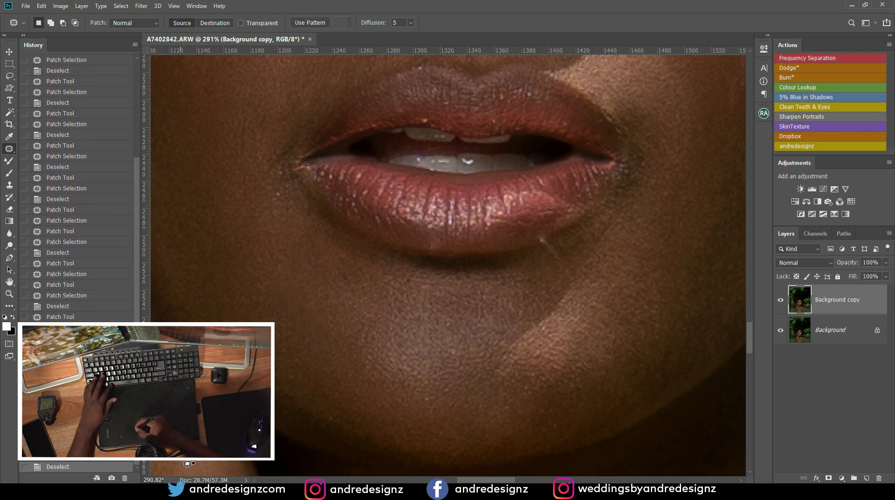
Patch the thin line and uneven spots along the lower lip's edge near the right-hand corner of the mouth.
scroll(370, 255, down, 8)
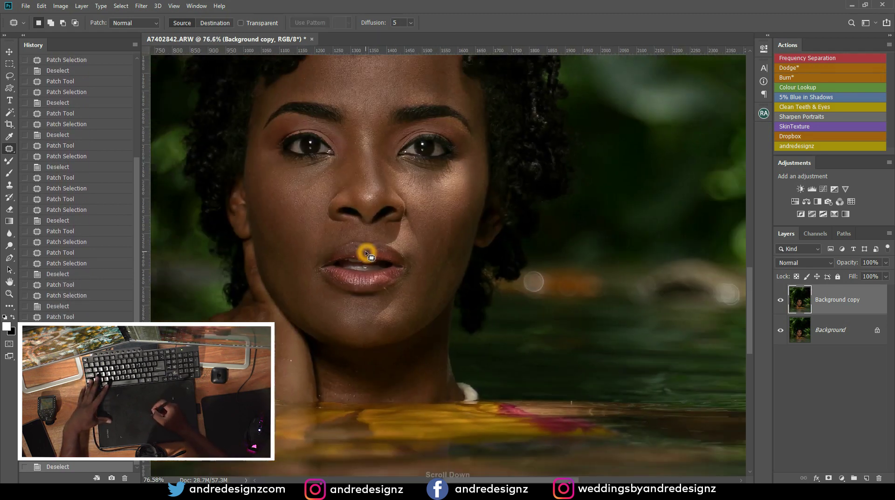
scroll(369, 255, up, 8)
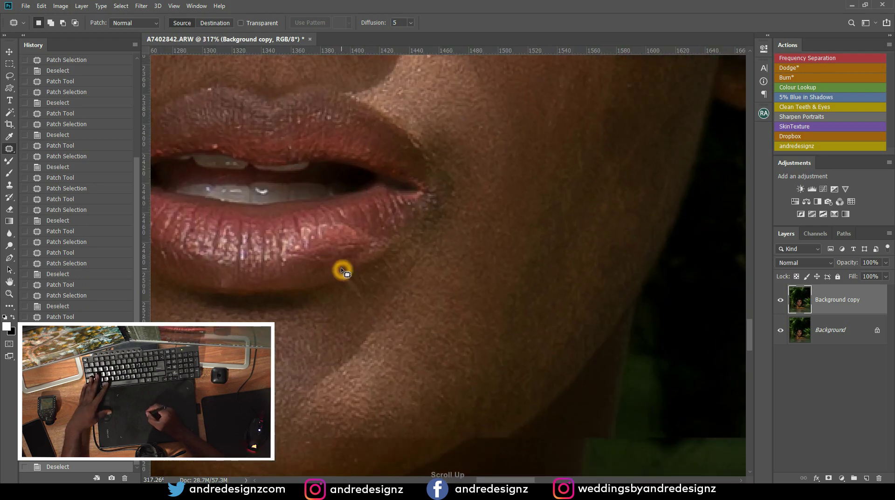
mouse_move(342, 270)
mouse_down()
mouse_move(356, 306)
mouse_move(375, 290)
mouse_move(334, 294)
mouse_up()
click(444, 252)
click(351, 266)
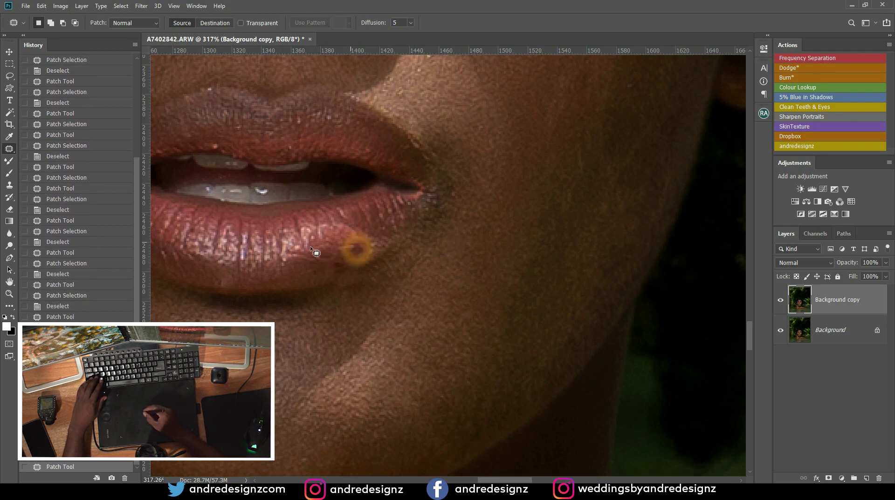
mouse_move(280, 268)
mouse_down()
mouse_move(287, 257)
mouse_move(299, 266)
mouse_up()
click(304, 267)
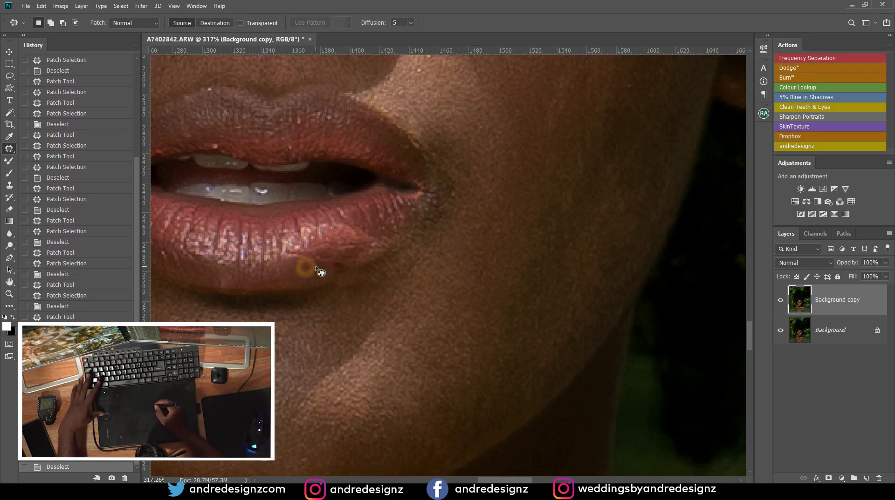
Review the retouched skin on the face and neck and across the whole portrait.
scroll(452, 142, down, 14)
scroll(460, 205, down, 3)
scroll(442, 222, up, 10)
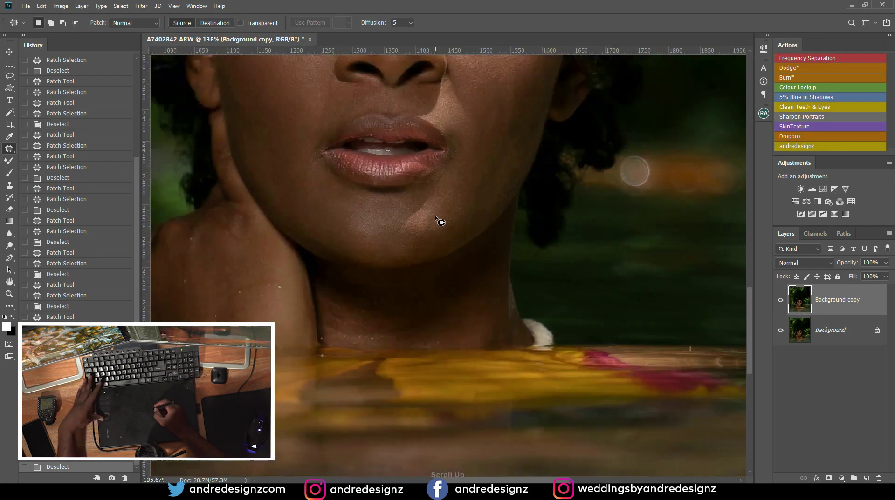
scroll(434, 229, down, 12)
scroll(438, 226, down, 6)
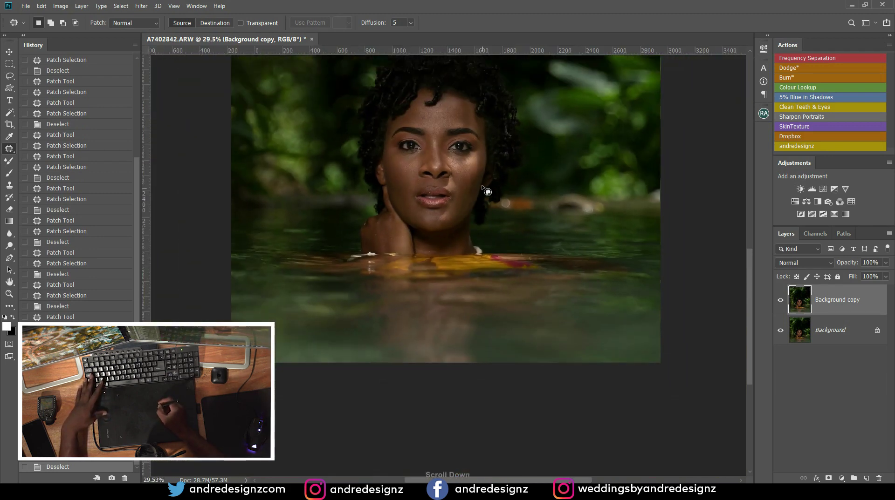
scroll(461, 205, down, 2)
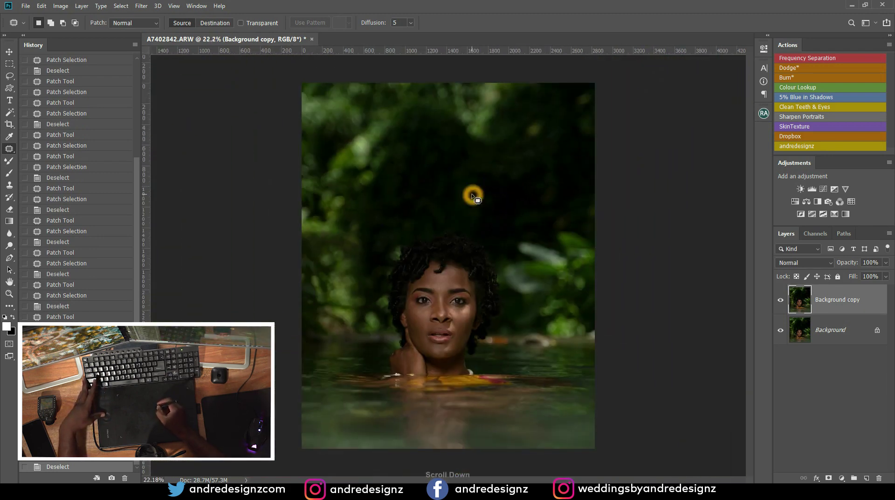
scroll(459, 233, up, 1)
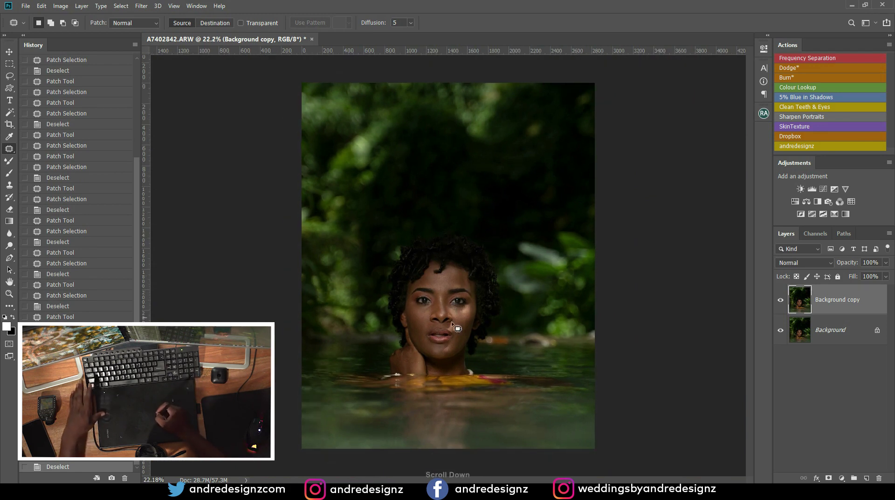
Try patching the uneven skin on the chin below the lower lip as one large area, and undo that patch.
scroll(459, 305, up, 5)
scroll(458, 293, up, 1)
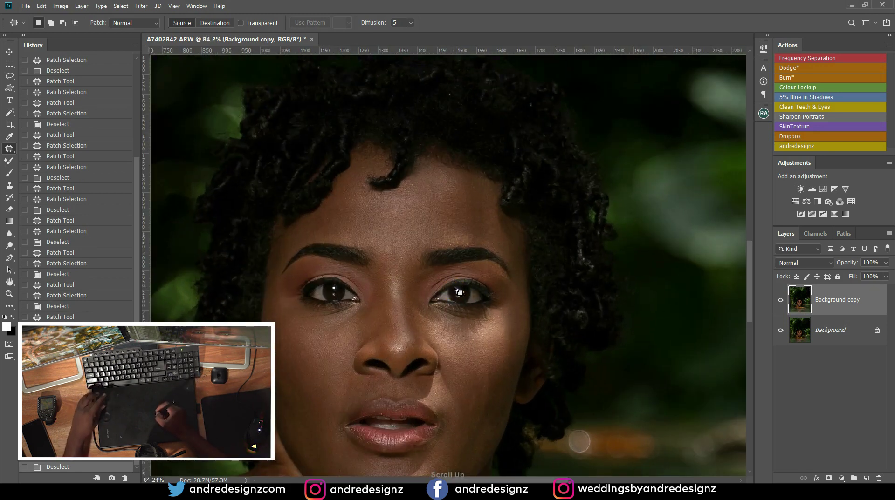
drag(456, 326, 433, 182)
drag(433, 231, 429, 163)
key(ctrl+r)
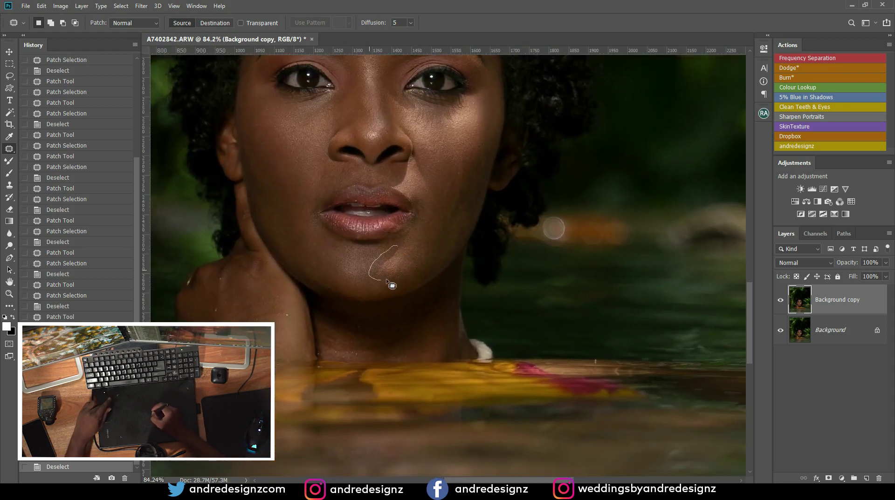
drag(408, 270, 439, 244)
key(ctrl+d)
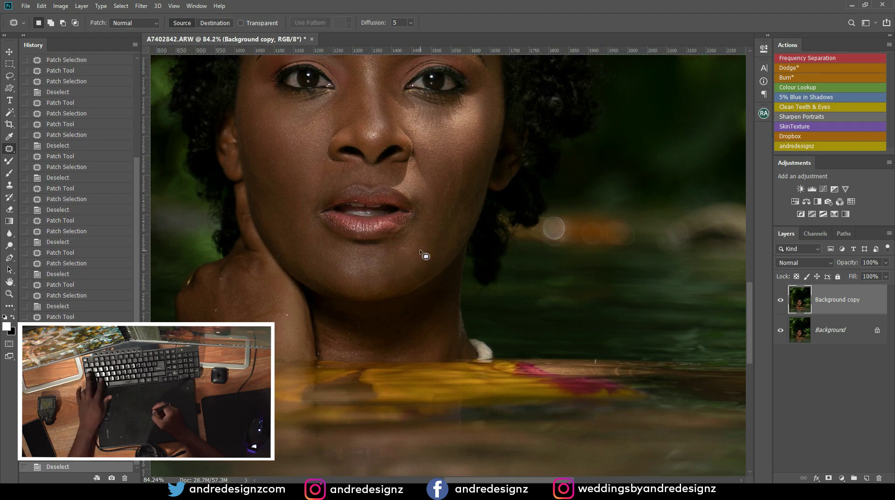
key(ctrl+alt+z)
key(ctrl+alt+z)
key(ctrl+d)
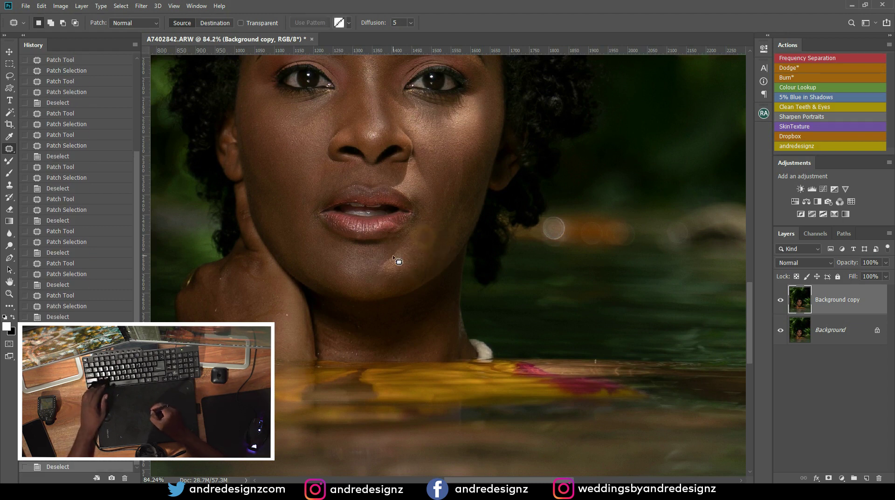
Patch the bright spot and uneven patches on the chin below the right-hand corner of the mouth in small areas.
mouse_move(386, 257)
mouse_down()
mouse_move(397, 266)
mouse_move(421, 255)
mouse_move(397, 257)
mouse_up()
key(ctrl+d)
mouse_move(404, 262)
mouse_down()
mouse_move(420, 250)
mouse_move(380, 271)
mouse_move(406, 270)
mouse_up()
key(ctrl+d)
mouse_move(406, 270)
mouse_down()
mouse_move(419, 268)
mouse_move(411, 259)
mouse_move(431, 242)
mouse_up()
key(ctrl+d)
key(ctrl+d)
drag(380, 275, 394, 279)
key(ctrl+d)
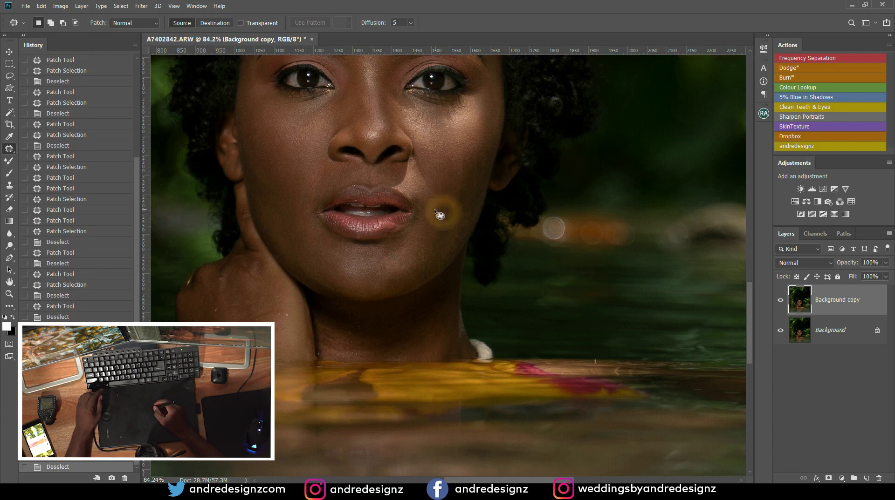
drag(421, 201, 420, 199)
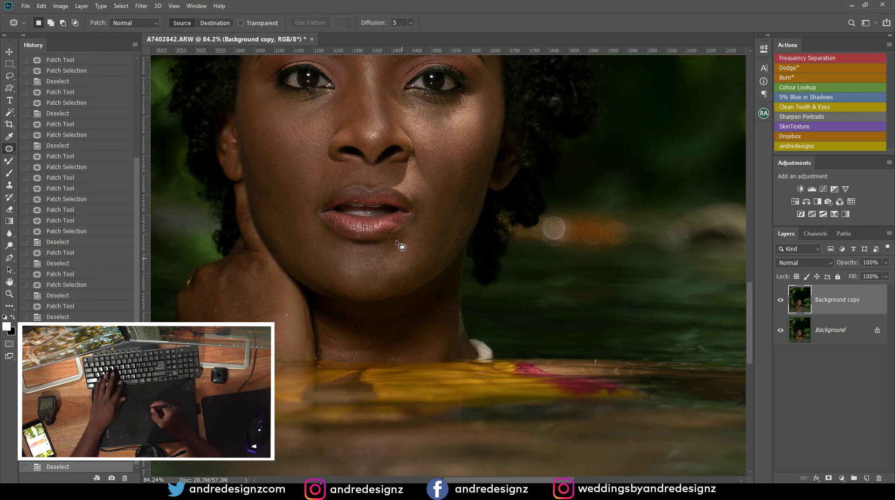
Review the patched face from forehead to chin and in the context of the whole portrait.
drag(386, 143, 402, 320)
key(ctrl+r)
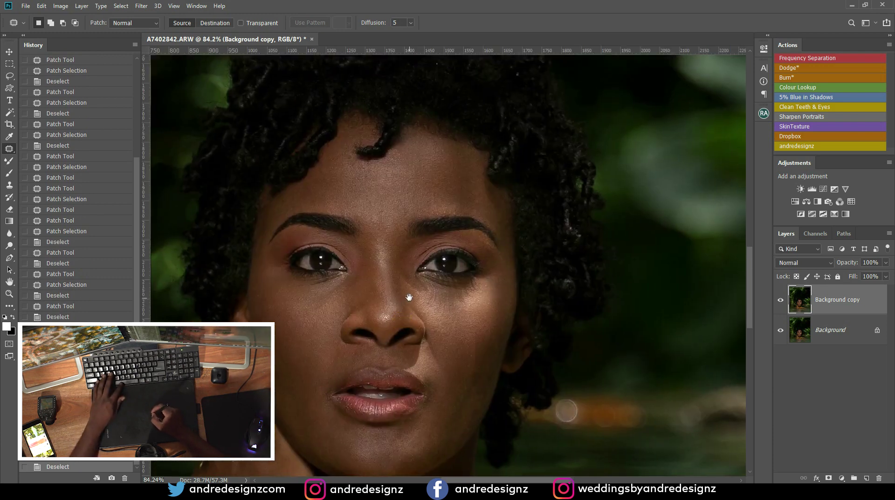
drag(374, 319, 370, 114)
drag(376, 232, 350, 352)
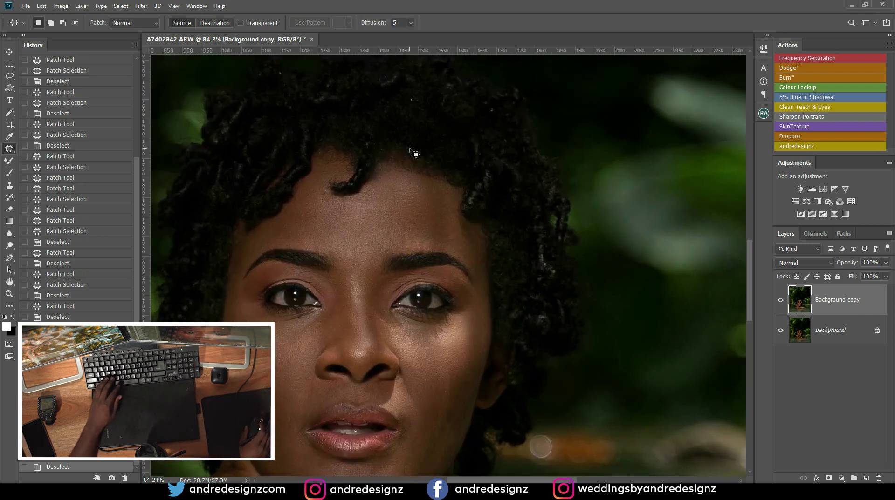
scroll(426, 211, down, 8)
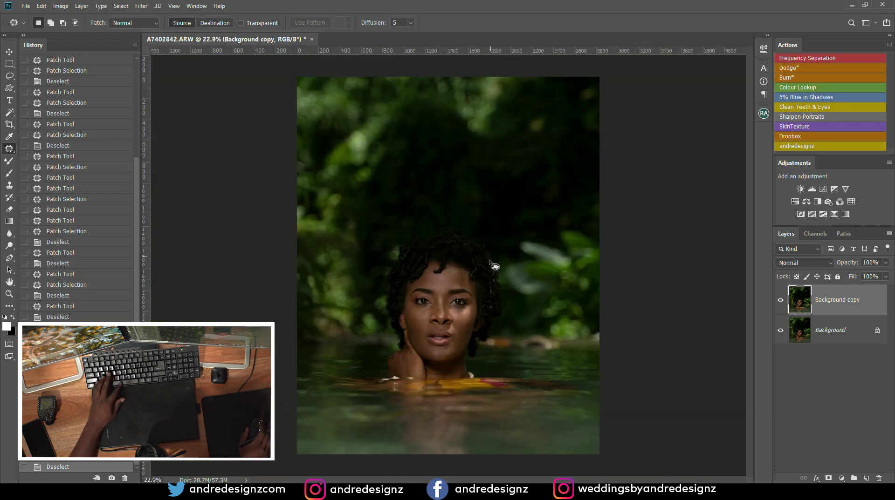
scroll(467, 263, up, 4)
drag(474, 272, 415, 145)
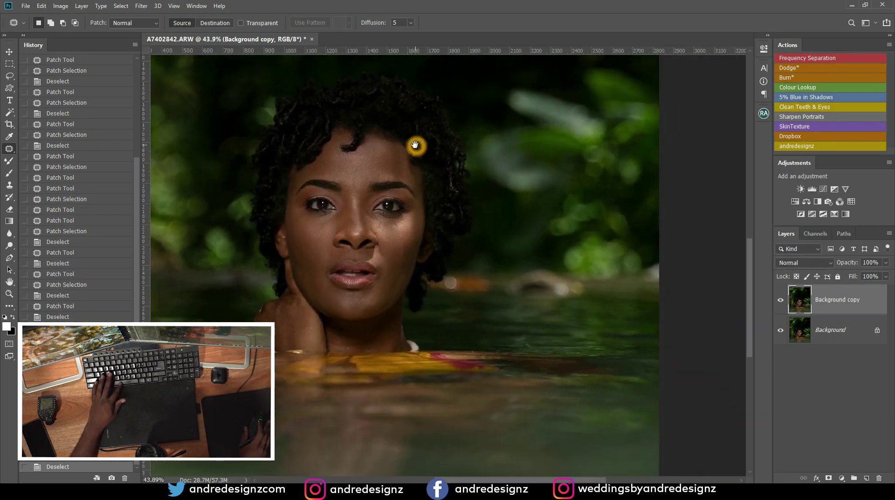
Run the Frequency Separation action, accepting a Gaussian Blur radius of 6.4 pixels for the Low* layer.
scroll(415, 219, up, 3)
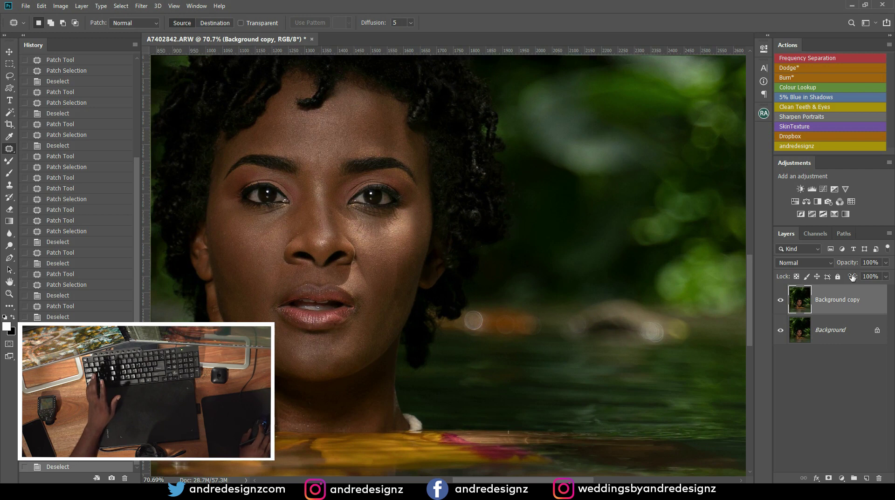
click(803, 60)
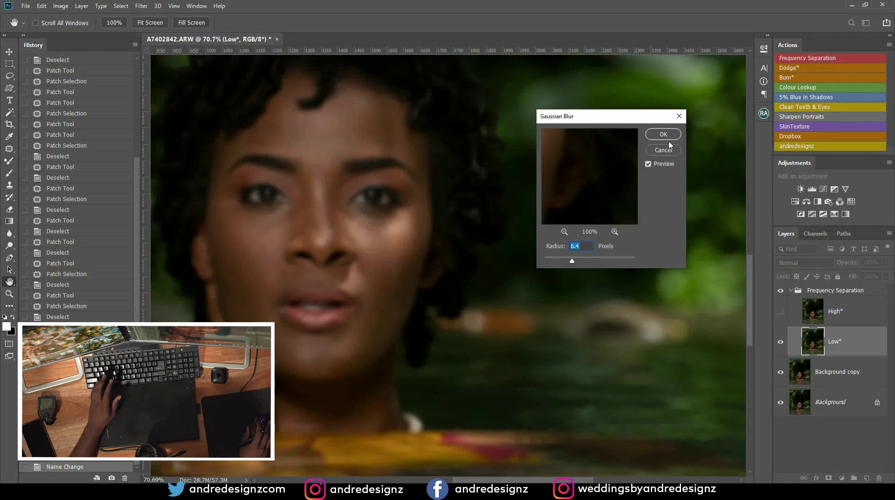
click(663, 134)
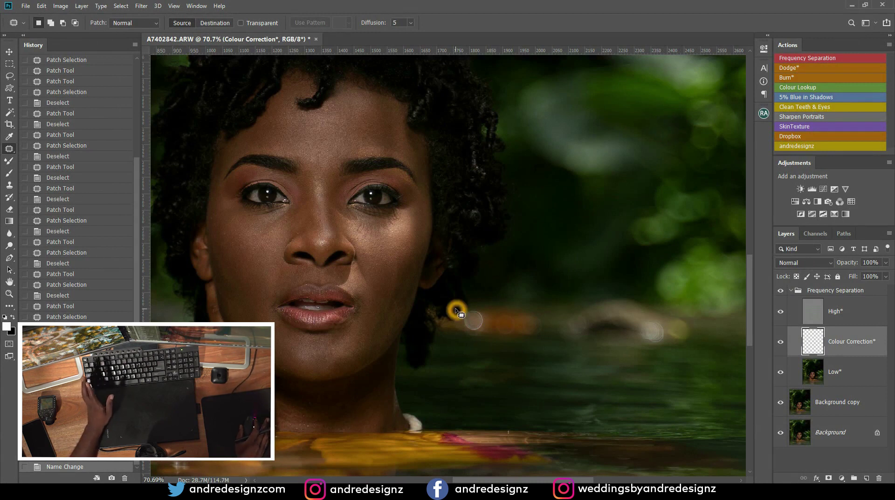
Select the Low* layer in the Frequency Separation group and get the Mixer Brush ready for blending skin tones.
scroll(481, 325, down, 1)
scroll(476, 323, up, 5)
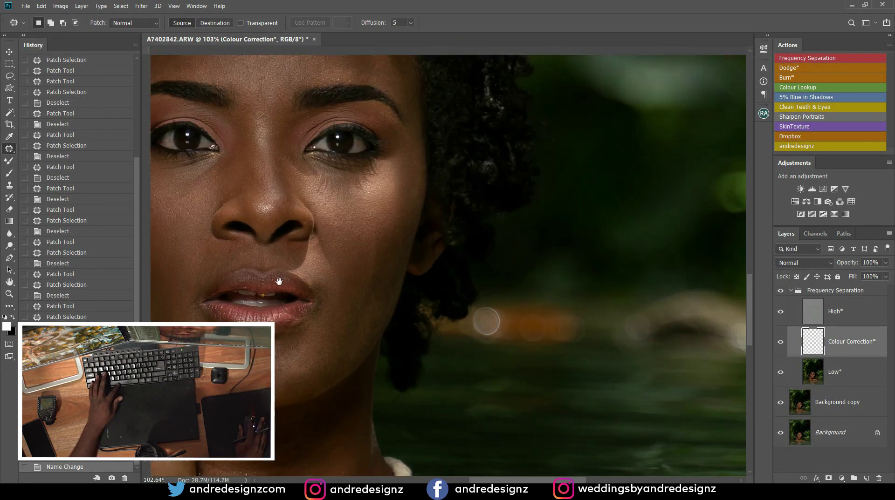
drag(262, 292, 423, 255)
key(ctrl+r)
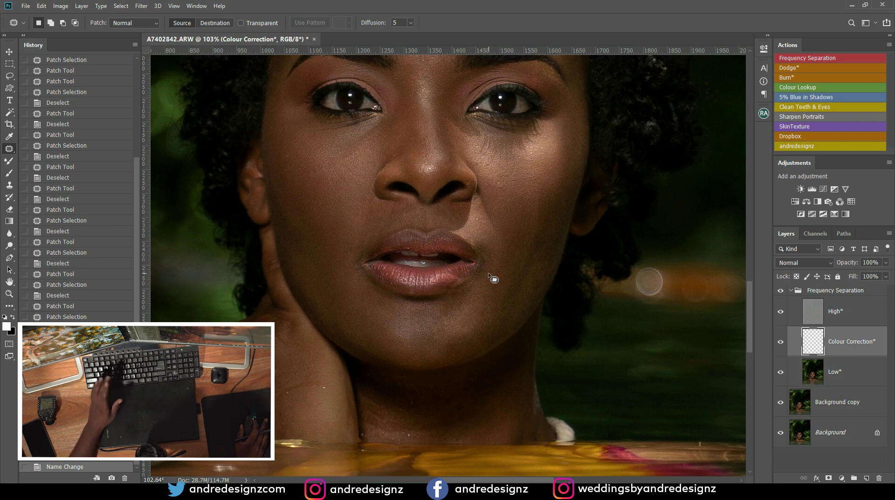
scroll(490, 276, down, 4)
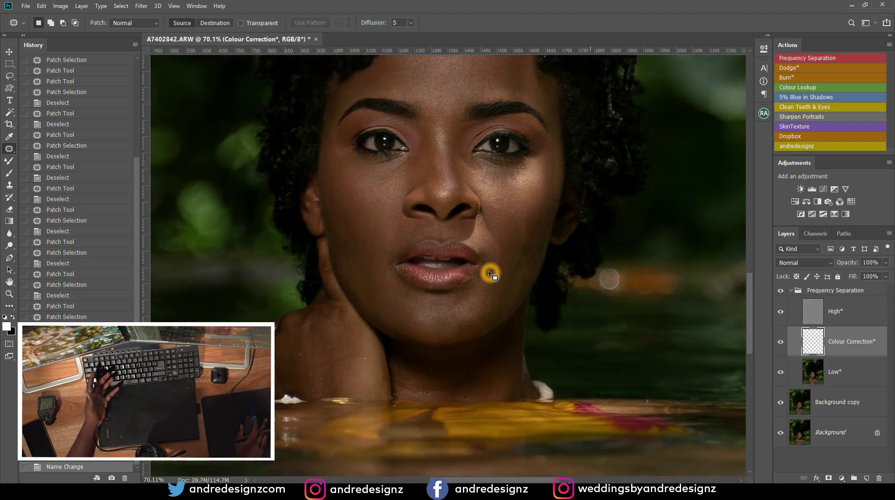
click(852, 376)
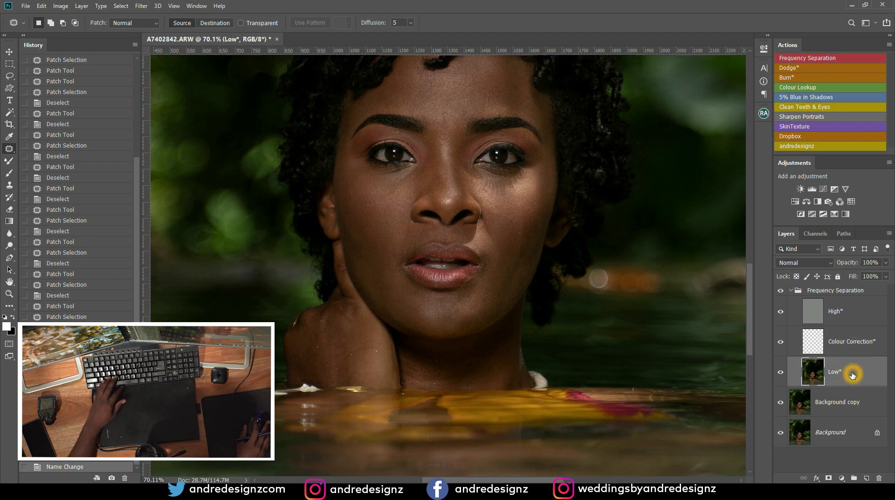
key(b)
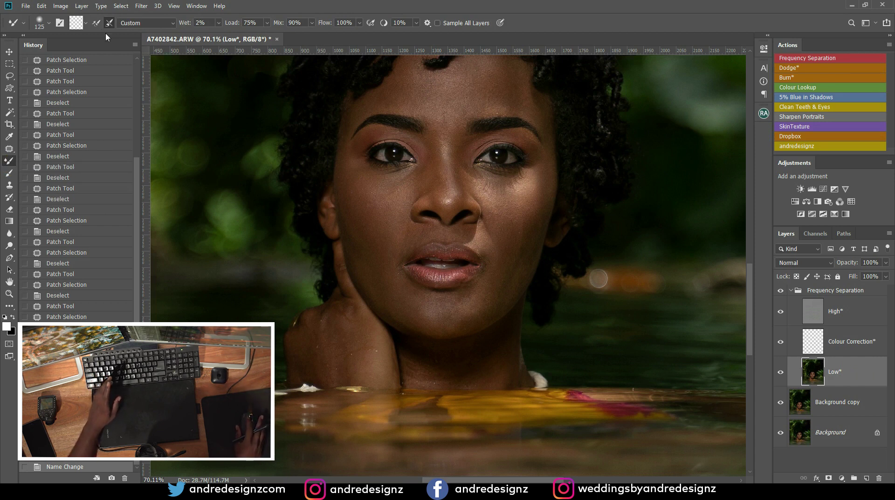
click(87, 23)
click(88, 42)
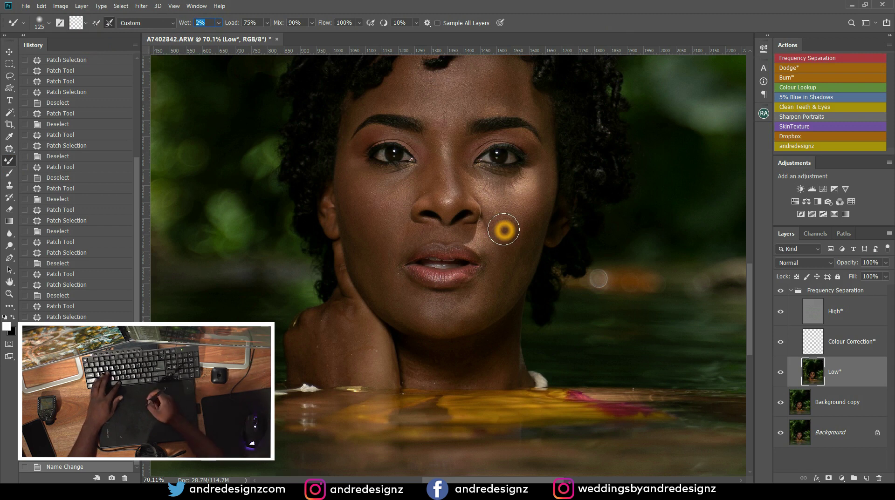
Blend the skin tones across the forehead and between the eyebrows with the Mixer Brush at size 80.
drag(379, 84, 337, 192)
key(bracketleft)
key(bracketleft)
key(bracketleft)
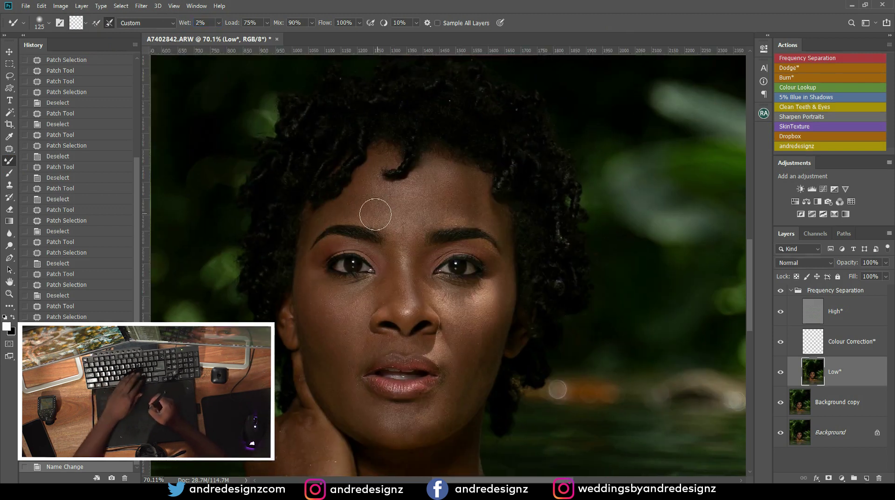
drag(378, 194, 348, 209)
mouse_move(403, 196)
mouse_down()
mouse_move(407, 221)
mouse_move(416, 199)
mouse_up()
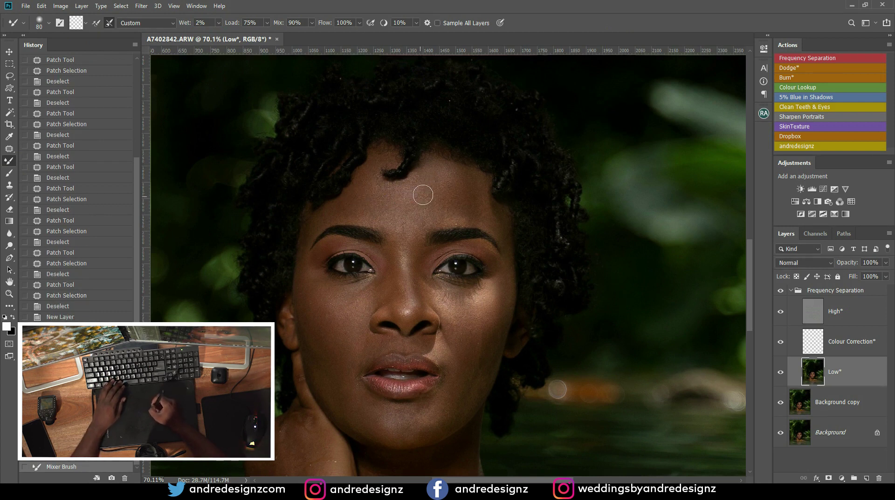
drag(463, 215, 482, 193)
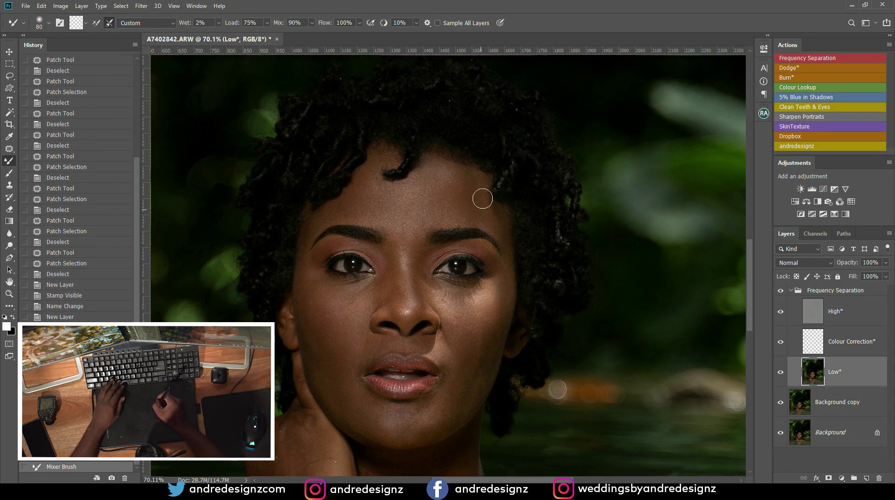
mouse_move(477, 183)
mouse_down()
mouse_move(476, 203)
mouse_move(407, 191)
mouse_up()
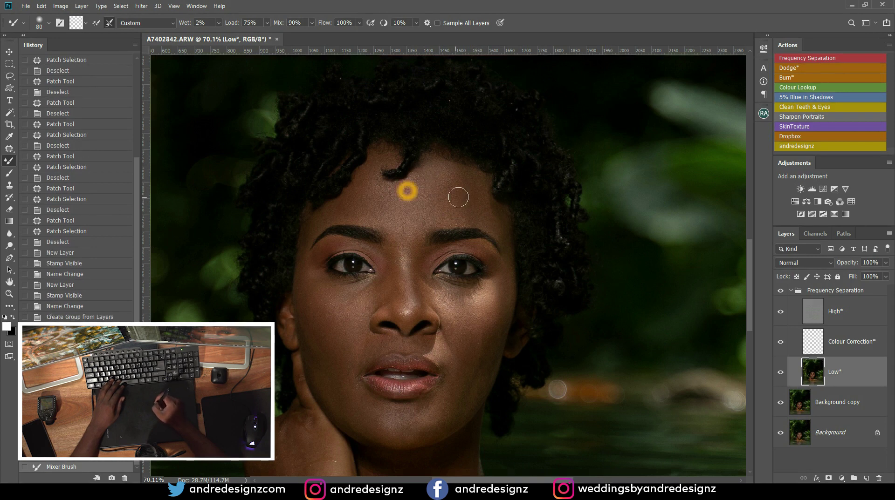
mouse_move(424, 223)
mouse_down()
mouse_move(347, 209)
mouse_move(329, 217)
mouse_move(368, 193)
mouse_up()
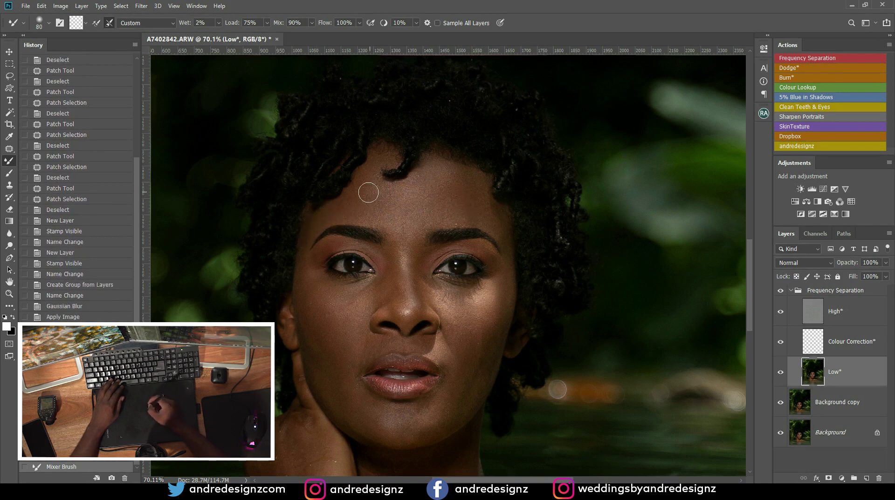
drag(375, 162, 375, 187)
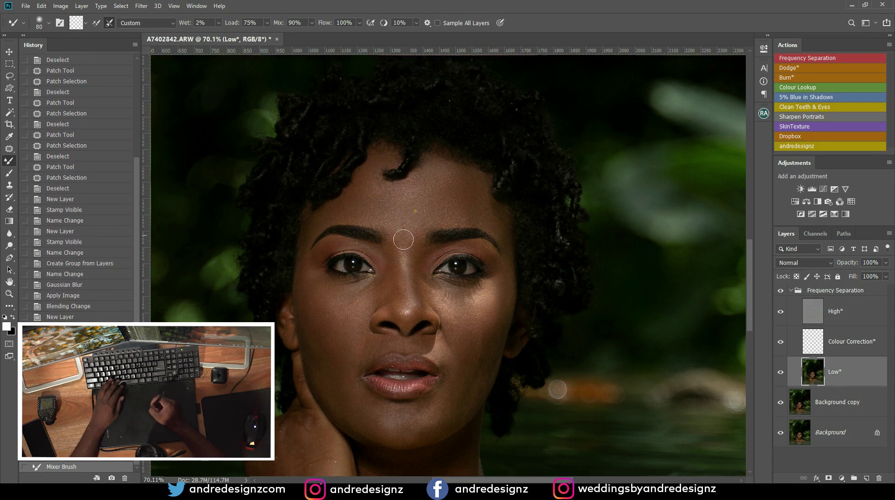
click(409, 227)
Compare the portrait with and without the Frequency Separation group, and blend the forehead above both brows and the right-hand temple further.
click(780, 292)
click(779, 291)
mouse_move(380, 219)
mouse_down()
mouse_move(410, 202)
mouse_move(385, 201)
mouse_move(392, 194)
mouse_move(361, 210)
mouse_move(380, 197)
mouse_move(342, 230)
mouse_move(376, 196)
mouse_move(325, 224)
mouse_up()
drag(376, 196, 330, 225)
mouse_move(457, 187)
mouse_down()
mouse_move(493, 221)
mouse_move(488, 208)
mouse_move(470, 202)
mouse_move(512, 256)
mouse_up()
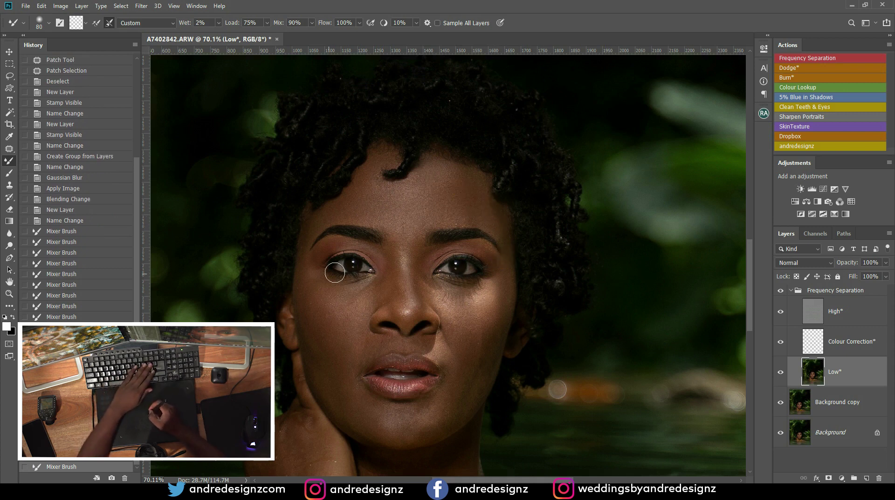
Blend the tones along the bridge and sides of the nose with the Mixer Brush at size 60.
key(p)
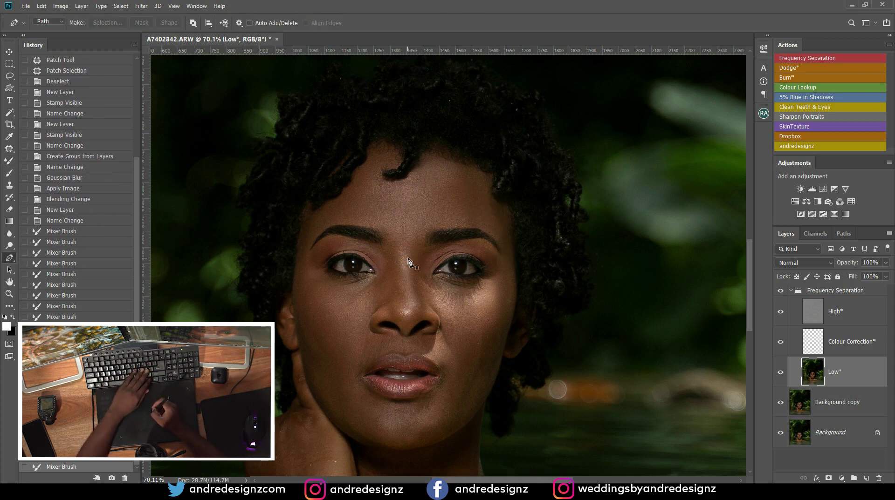
key(b)
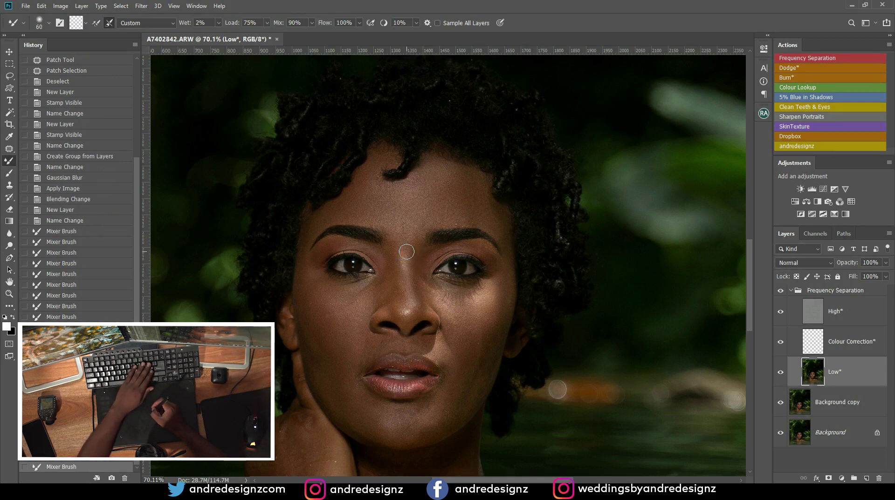
drag(406, 299, 419, 259)
drag(421, 260, 428, 311)
mouse_move(394, 263)
mouse_down()
mouse_move(391, 299)
mouse_move(362, 308)
mouse_move(342, 336)
mouse_up()
Blend the left-hand cheek from under the eye down to the jaw with a larger Mixer Brush.
key(bracketright)
key(bracketright)
mouse_move(326, 286)
mouse_down()
mouse_move(323, 306)
mouse_move(351, 351)
mouse_move(320, 288)
mouse_move(340, 349)
mouse_move(316, 278)
mouse_move(311, 326)
mouse_move(337, 354)
mouse_up()
drag(313, 272, 339, 359)
mouse_move(338, 306)
mouse_down()
mouse_move(353, 327)
mouse_move(352, 301)
mouse_move(371, 285)
mouse_up()
mouse_move(314, 326)
mouse_down()
mouse_move(346, 386)
mouse_move(315, 377)
mouse_move(366, 434)
mouse_up()
mouse_move(349, 395)
mouse_down()
mouse_move(378, 414)
mouse_move(363, 415)
mouse_move(347, 395)
mouse_move(386, 424)
mouse_move(346, 405)
mouse_move(322, 380)
mouse_move(356, 422)
mouse_move(360, 412)
mouse_up()
Blend the skin tones around the chin with the Mixer Brush enlarged to size 100.
key(bracketright)
key(bracketright)
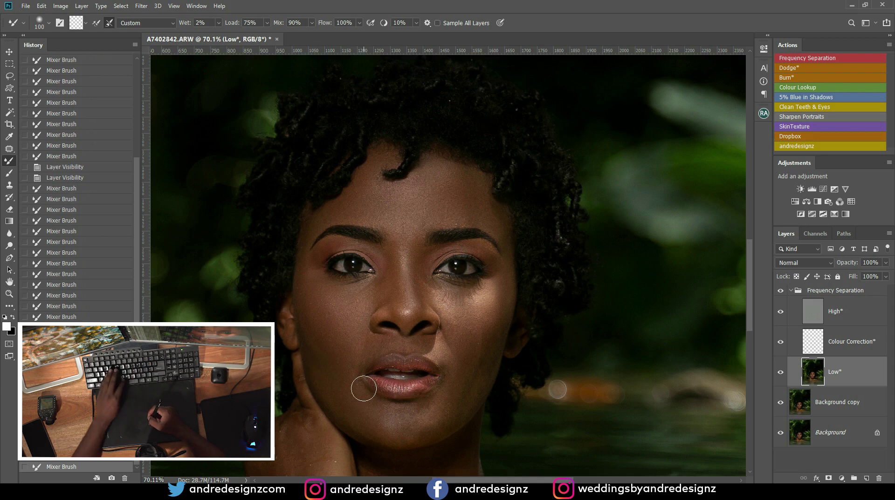
drag(374, 376, 288, 253)
drag(305, 306, 284, 294)
mouse_move(344, 309)
mouse_down()
mouse_move(357, 290)
mouse_move(319, 313)
mouse_move(313, 294)
mouse_move(299, 289)
mouse_move(352, 286)
mouse_up()
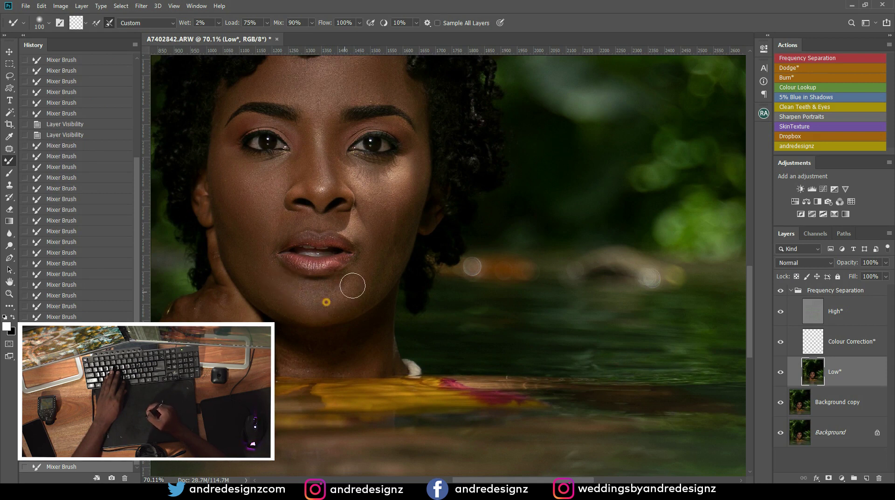
Blend the right-hand cheek from the highlight under the eye down to the jawline with the Mixer Brush.
mouse_move(393, 257)
mouse_down()
mouse_move(342, 310)
mouse_move(387, 266)
mouse_move(403, 230)
mouse_up()
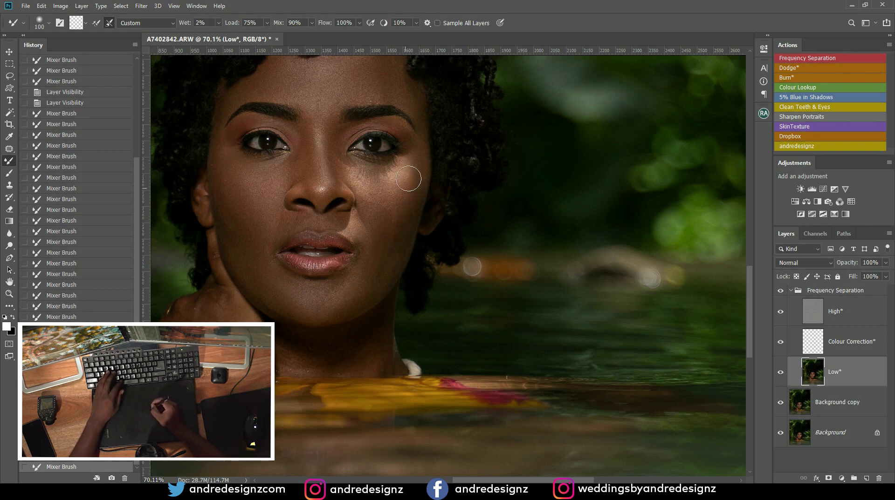
drag(397, 242, 369, 274)
drag(410, 180, 368, 303)
mouse_move(411, 192)
mouse_down()
mouse_move(372, 292)
mouse_move(367, 254)
mouse_up()
mouse_move(400, 176)
mouse_down()
mouse_move(391, 232)
mouse_move(359, 277)
mouse_up()
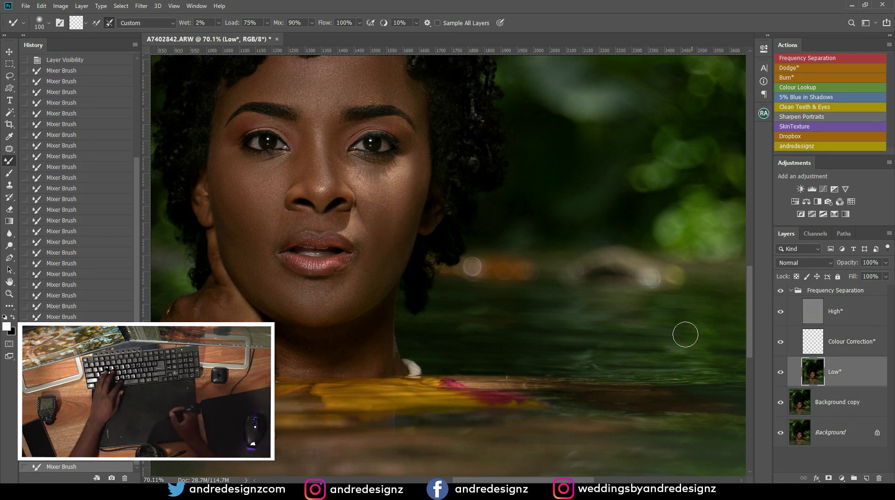
scroll(489, 287, down, 3)
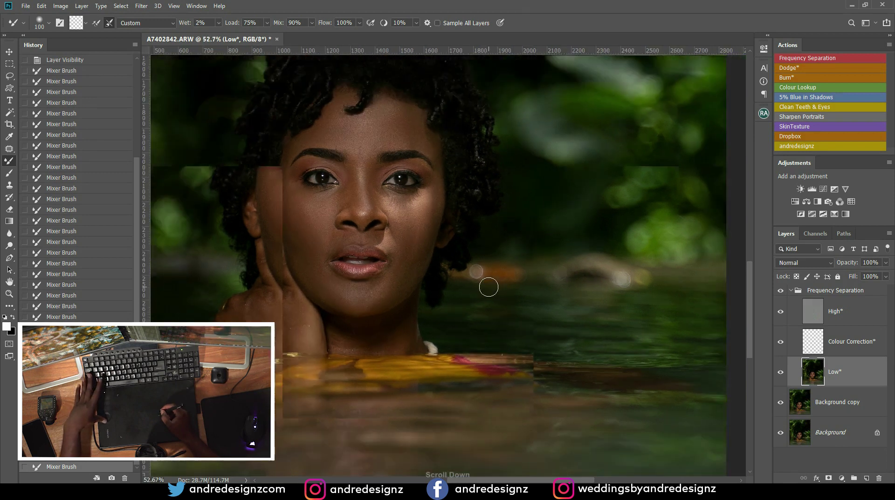
scroll(488, 287, down, 2)
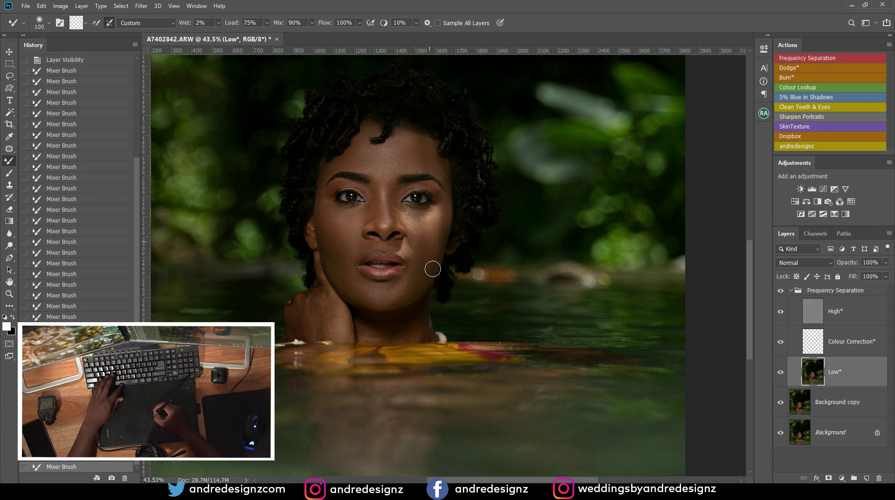
drag(438, 249, 434, 272)
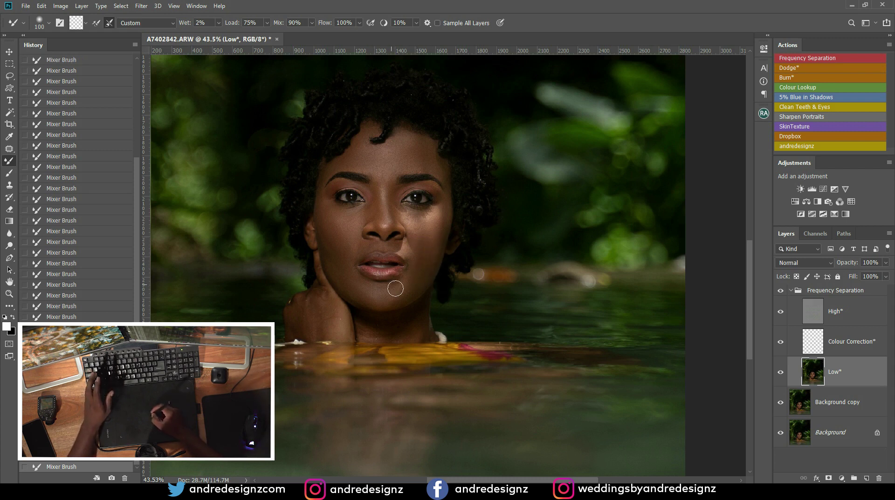
Toggle the Frequency Separation group's visibility to compare the face before and after the skin blending.
click(781, 314)
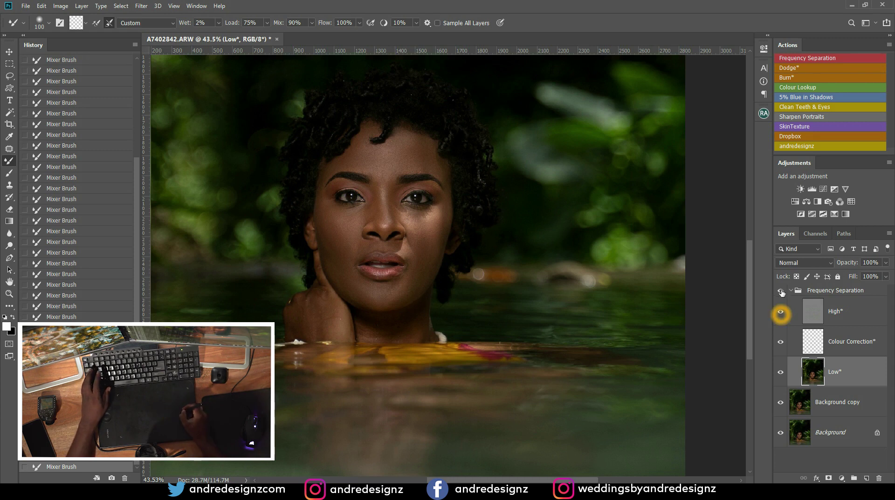
click(781, 291)
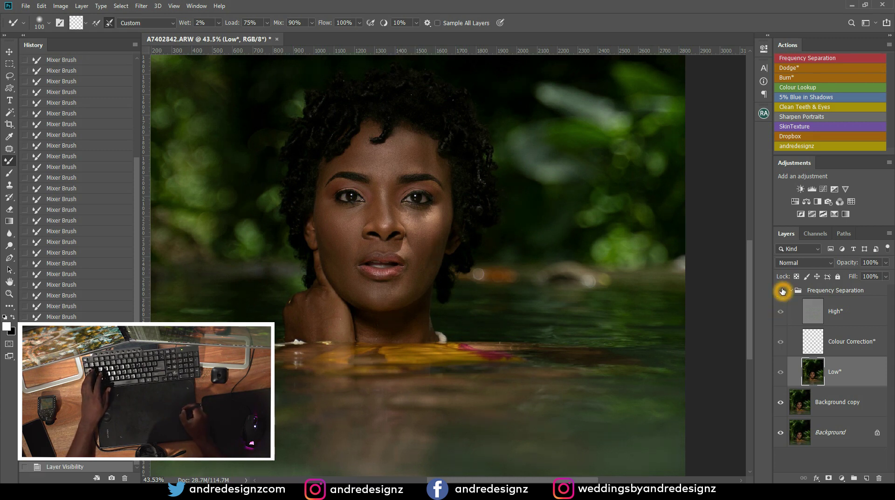
click(782, 292)
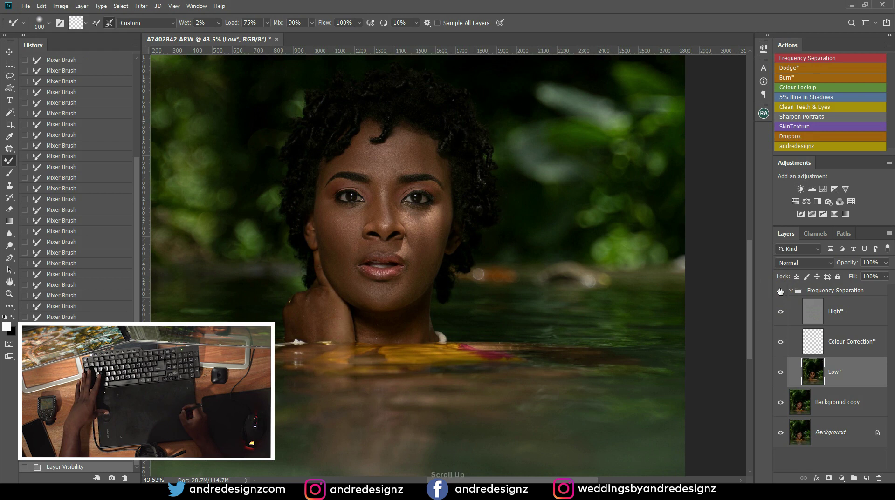
scroll(511, 241, up, 5)
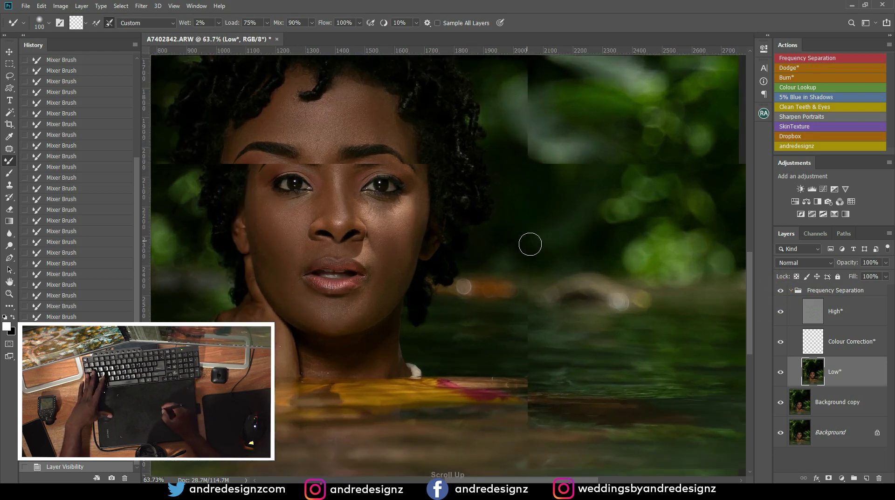
drag(464, 249, 554, 281)
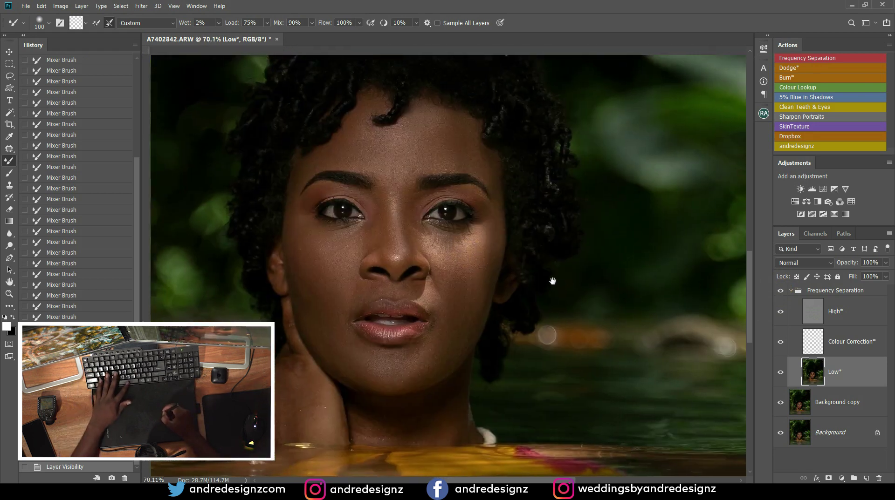
click(781, 291)
click(780, 291)
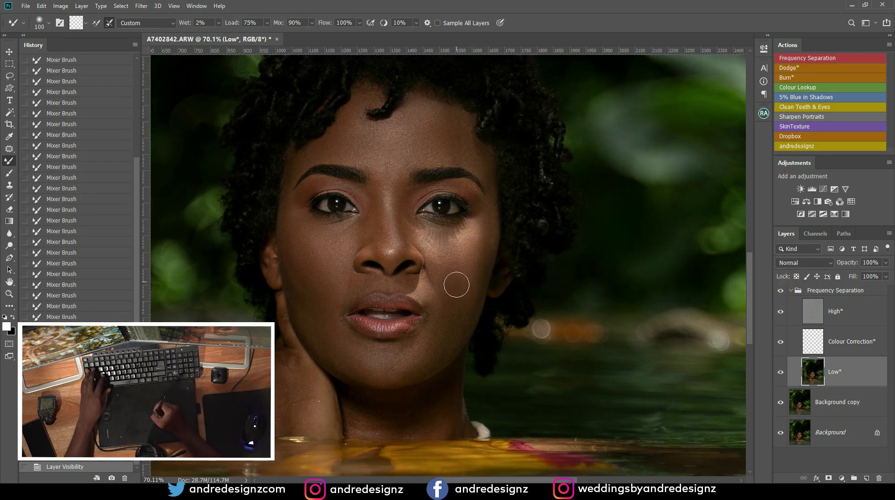
Blend the right-hand cheek below the eye and the raised hand on the Low layer with the Mixer Brush at size 100.
mouse_move(462, 276)
mouse_down()
mouse_move(446, 264)
mouse_move(483, 232)
mouse_up()
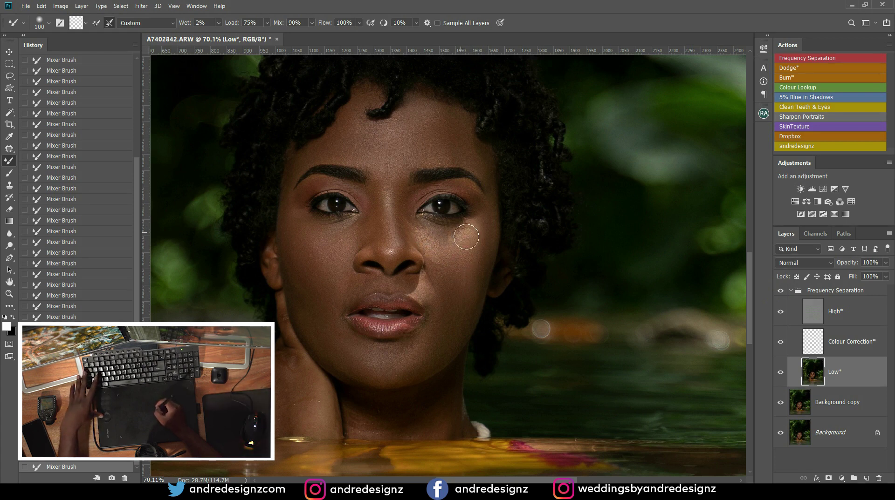
scroll(459, 247, up, 5)
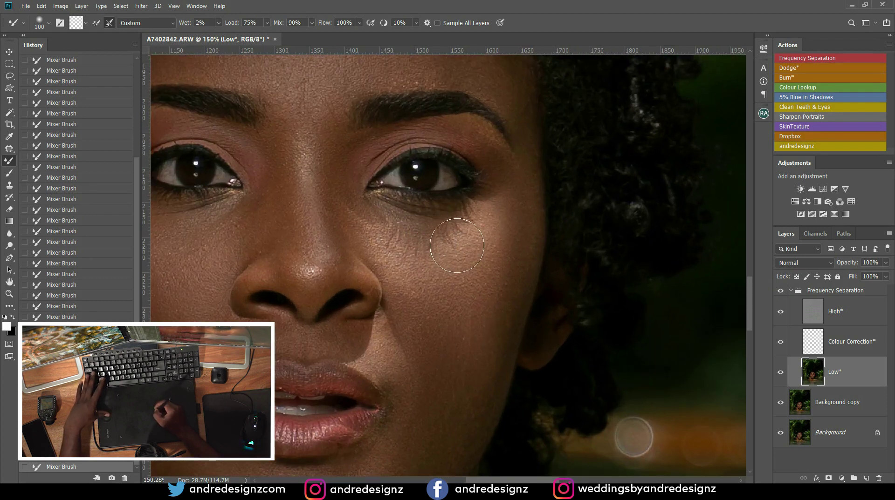
scroll(456, 253, down, 5)
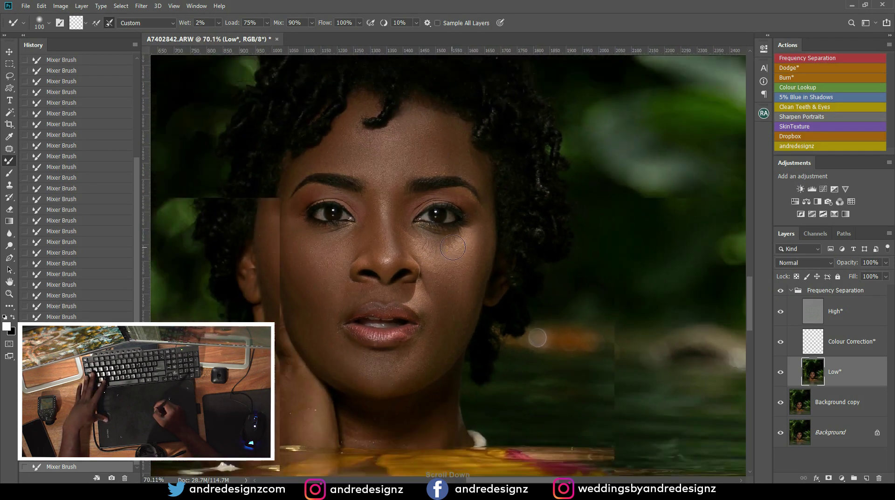
scroll(451, 248, down, 2)
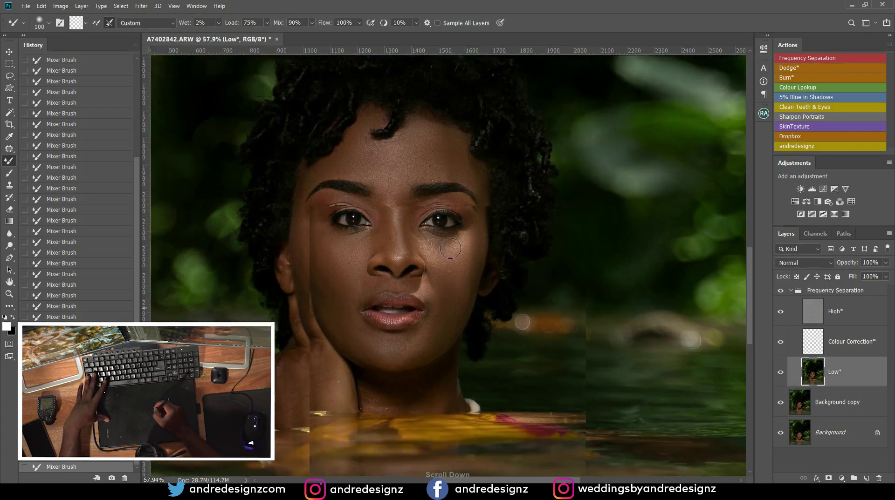
scroll(323, 369, up, 1)
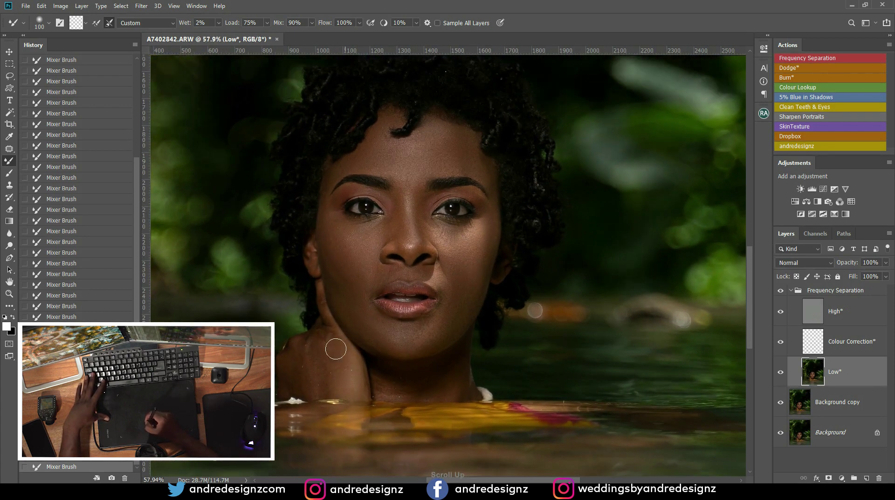
drag(317, 357, 313, 396)
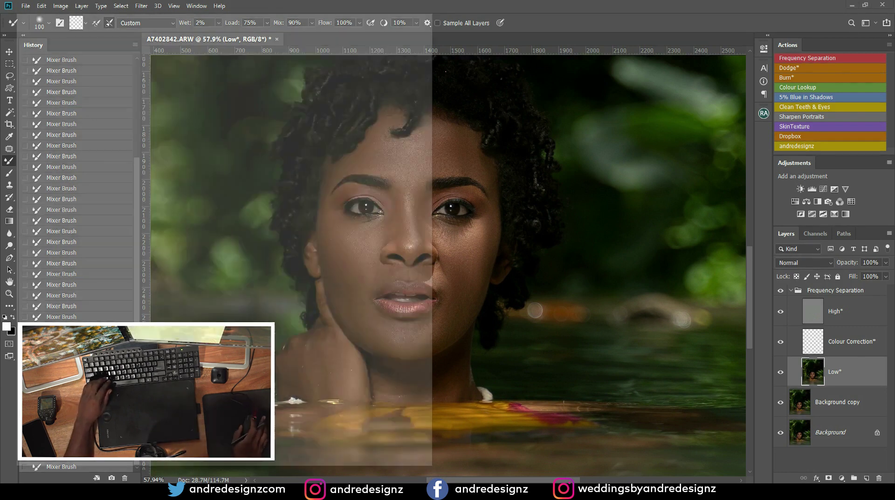
Close the Snapdrop window and browse the photographer's Instagram profile in the web browser for the portrait in water.
click(196, 145)
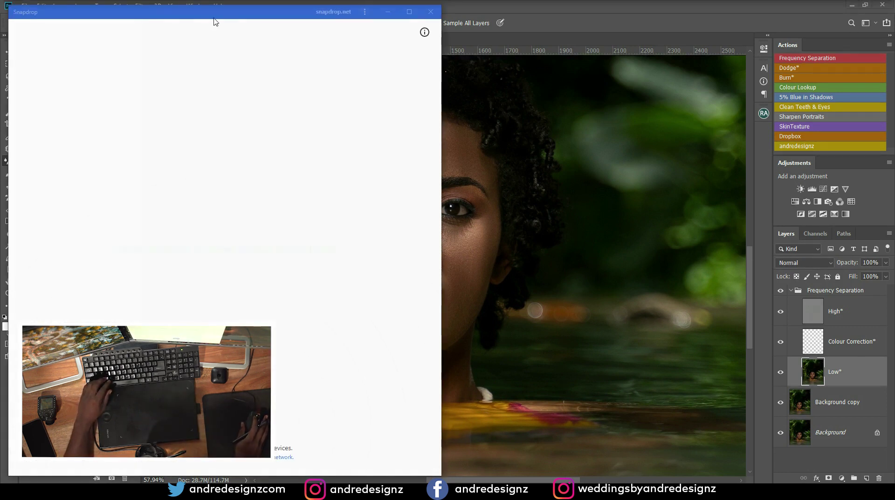
click(430, 11)
click(386, 64)
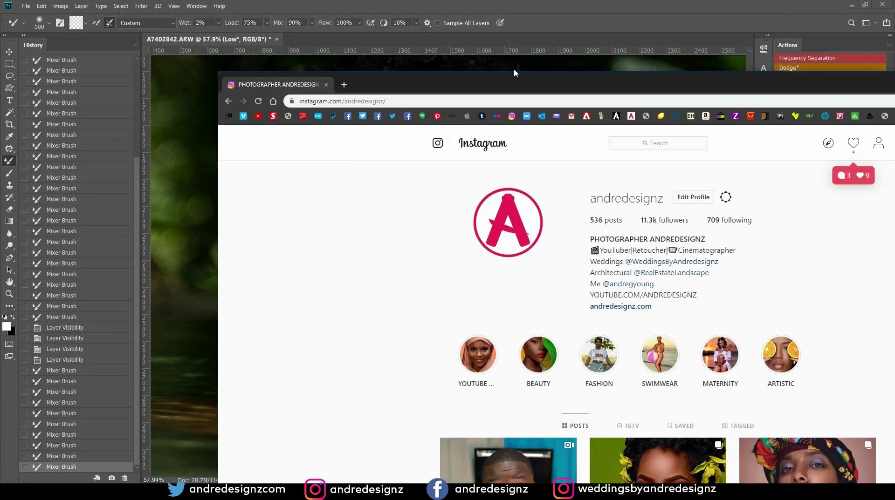
scroll(536, 322, down, 14)
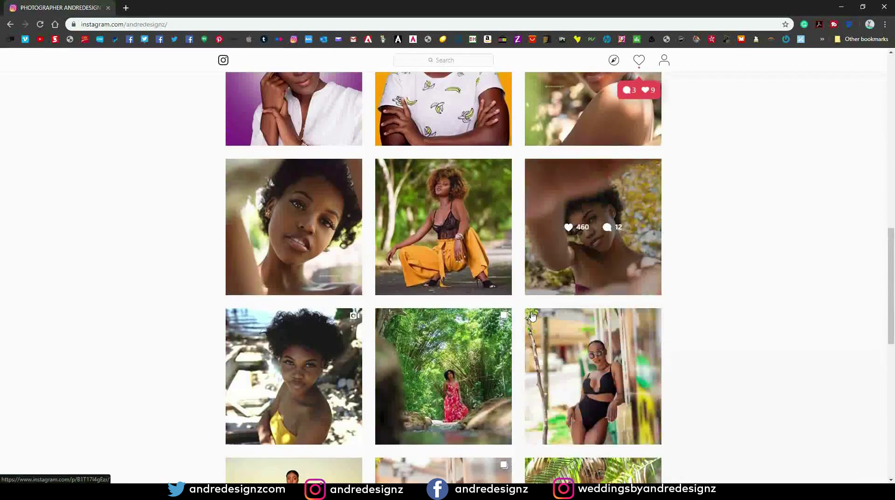
scroll(532, 314, up, 5)
scroll(532, 311, down, 3)
scroll(532, 312, down, 14)
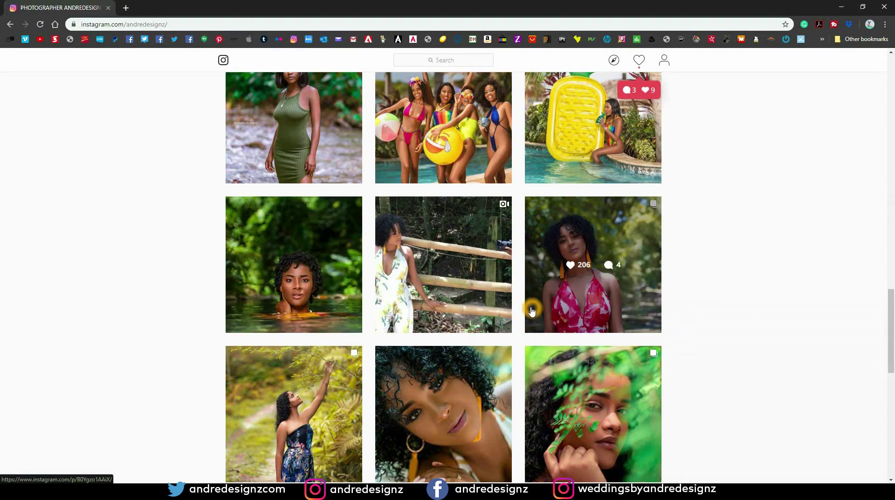
Open the post of the woman in water, examine the light on her face, and return to Photoshop.
click(338, 282)
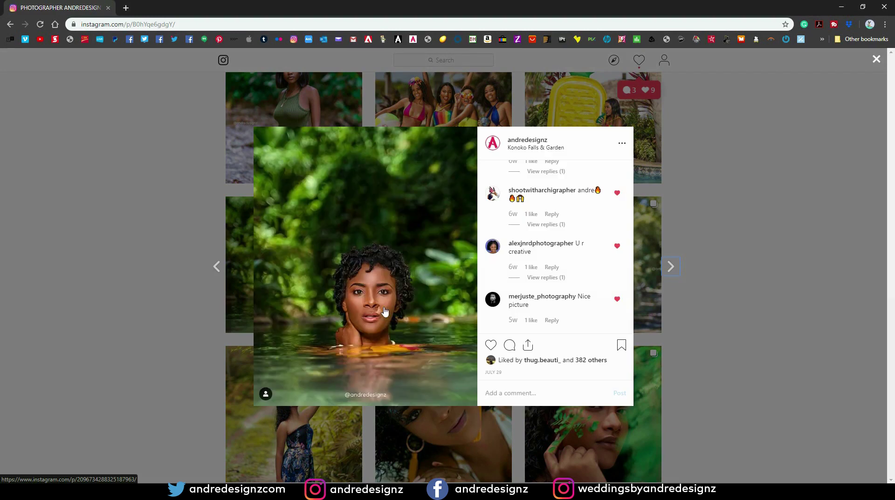
click(383, 303)
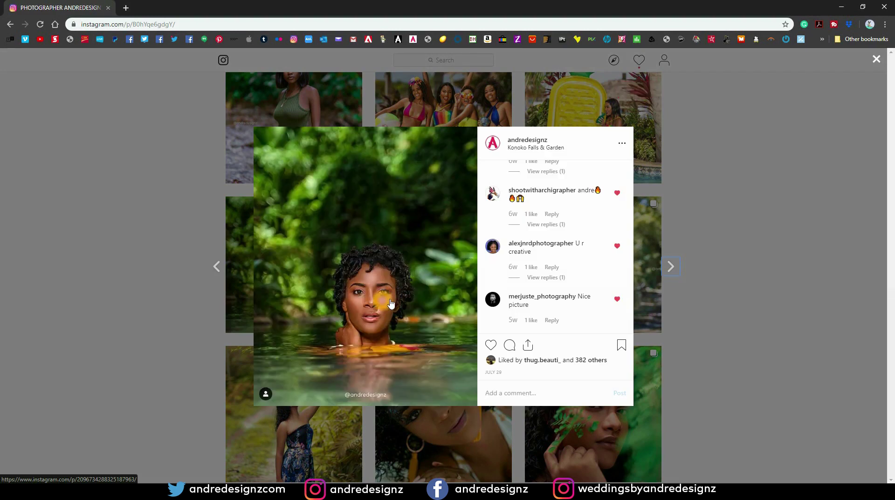
click(804, 163)
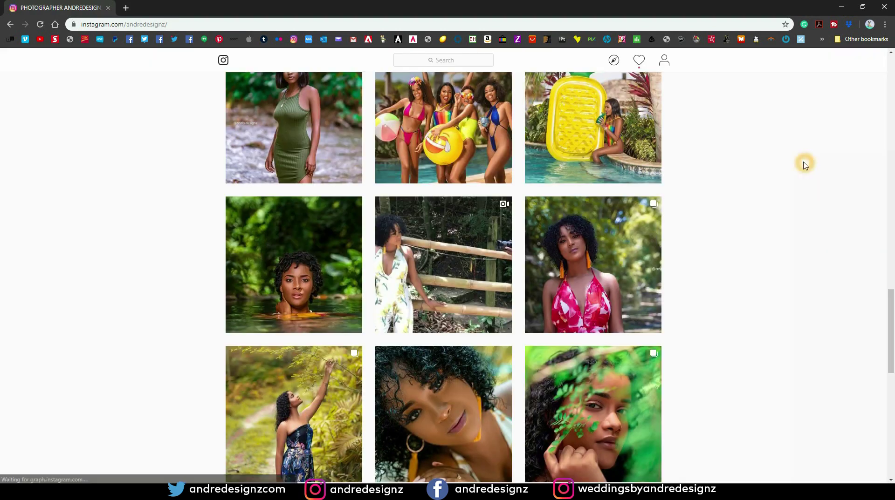
click(846, 10)
Blend the skin beside the left-hand nostril and mouth corner with the Mixer Brush reduced to size 60.
scroll(520, 241, up, 5)
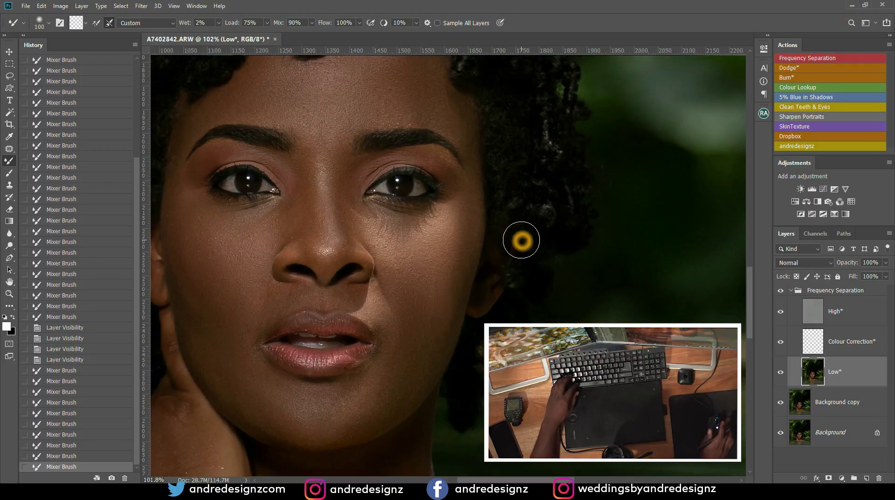
scroll(507, 254, up, 1)
click(409, 275)
click(270, 292)
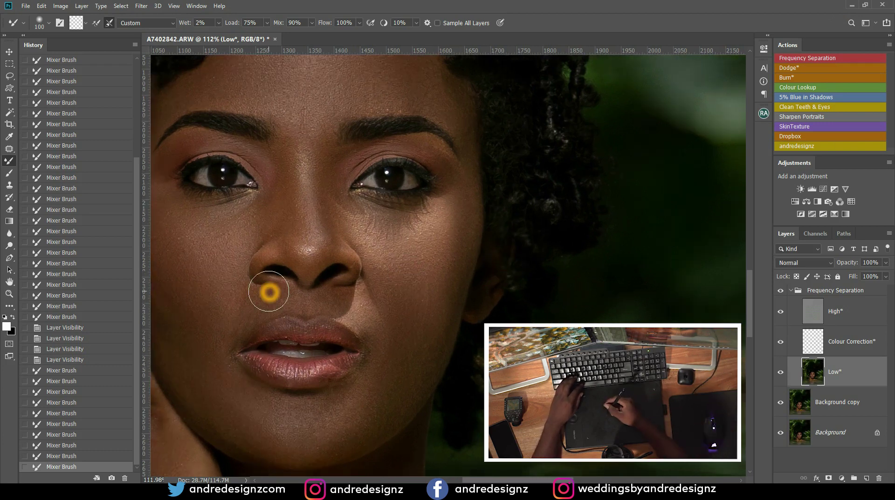
key(bracketleft)
key(bracketleft)
key(bracketleft)
key(bracketleft)
drag(241, 299, 241, 295)
click(241, 305)
mouse_move(232, 337)
mouse_down()
mouse_move(246, 318)
mouse_move(237, 306)
mouse_move(269, 299)
mouse_move(230, 348)
mouse_up()
drag(233, 306, 241, 322)
drag(236, 307, 256, 326)
drag(255, 326, 240, 293)
Blend the left-hand cheek and the side of the nose below the inner eye corner with the Mixer Brush.
drag(186, 273, 195, 299)
drag(194, 300, 194, 269)
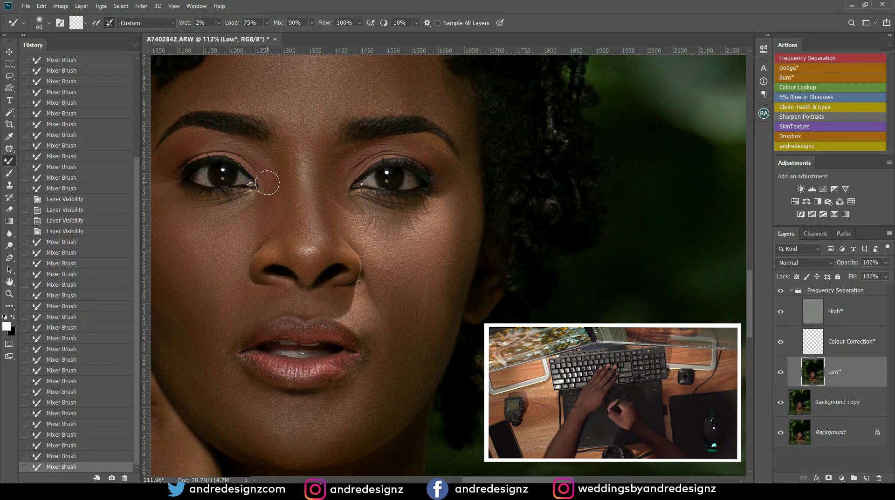
drag(267, 183, 277, 232)
Blend the right-hand cheek from under the eye down to the jaw with the Mixer Brush at size 90.
scroll(321, 267, down, 3)
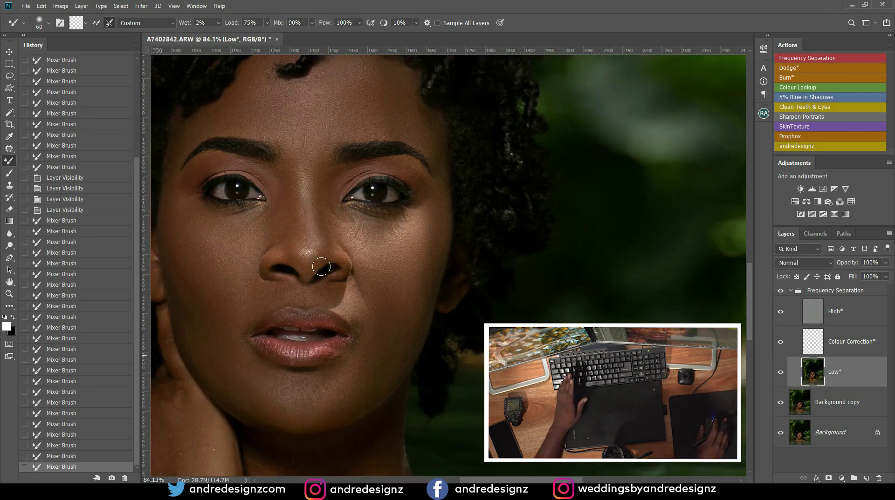
scroll(321, 267, down, 2)
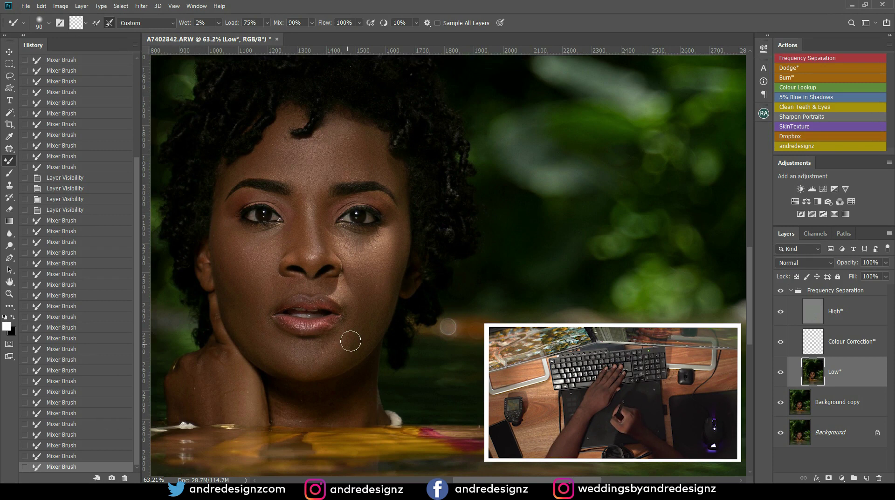
drag(370, 315, 360, 335)
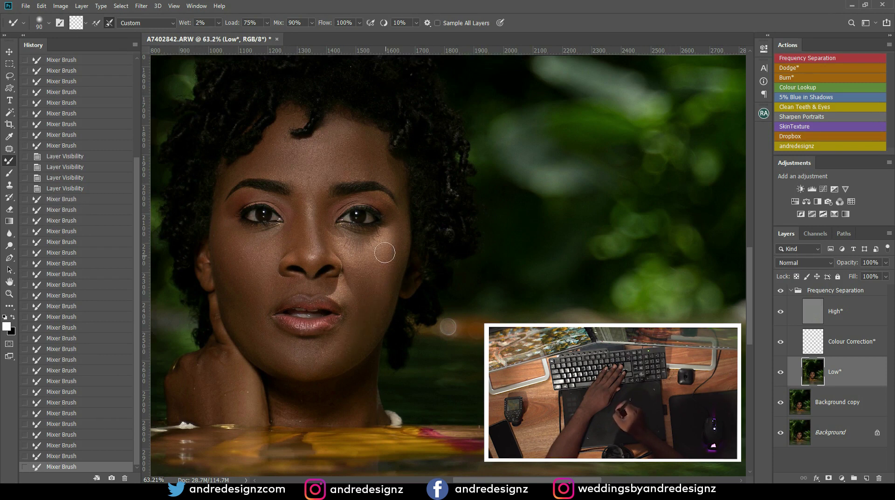
drag(372, 298, 378, 291)
drag(362, 262, 376, 285)
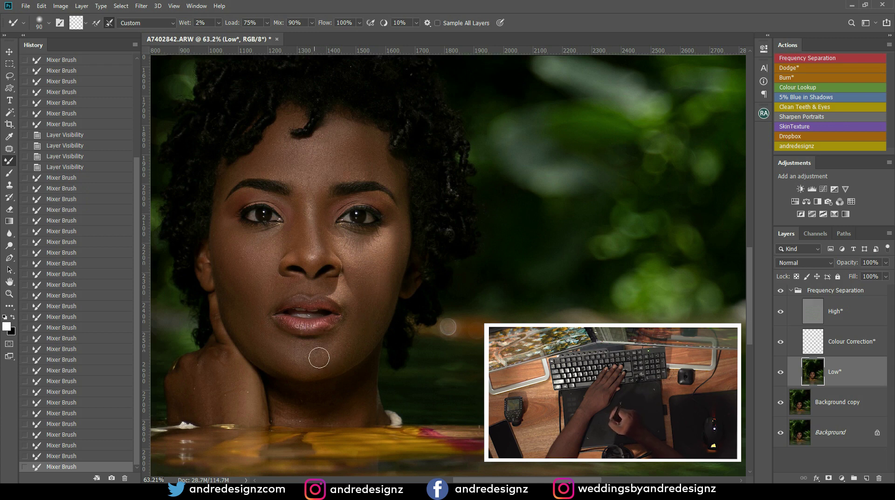
drag(372, 262, 381, 284)
drag(373, 257, 380, 288)
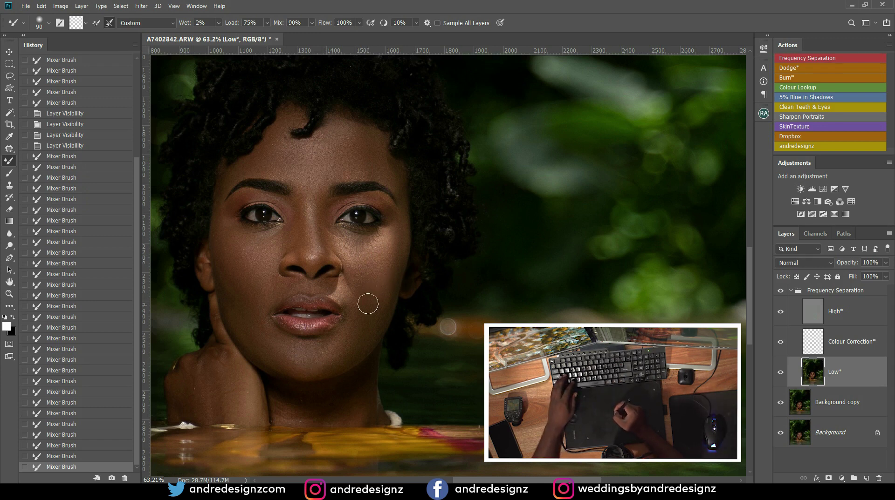
click(380, 264)
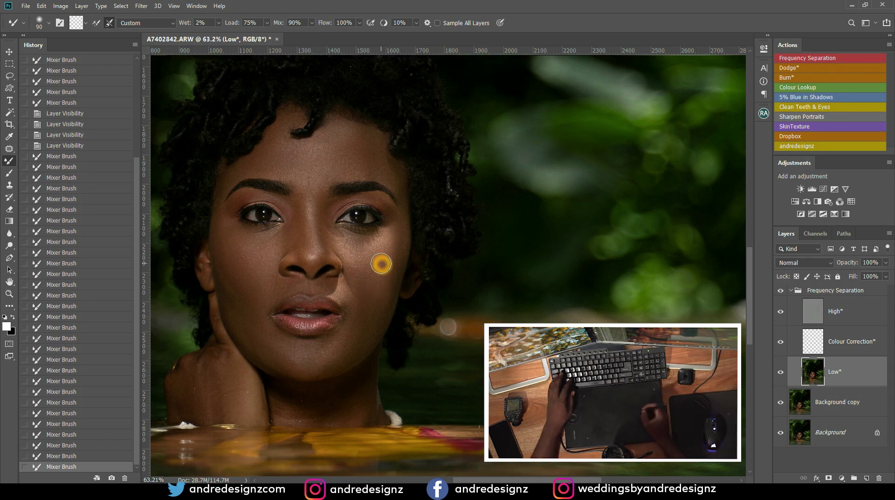
Select the Colour Correction layer and switch to the regular Brush with its flow set to 1%.
click(830, 343)
click(379, 243)
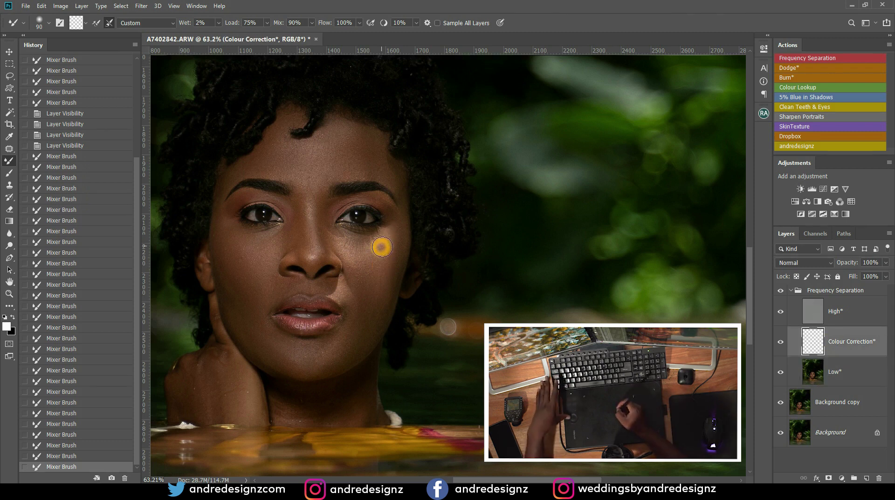
scroll(397, 262, up, 1)
scroll(397, 262, up, 1)
scroll(373, 307, up, 3)
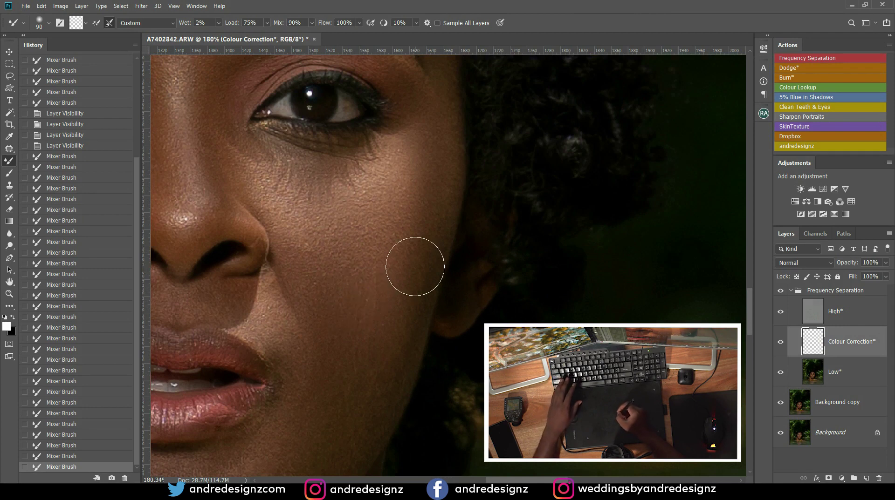
drag(380, 305, 380, 298)
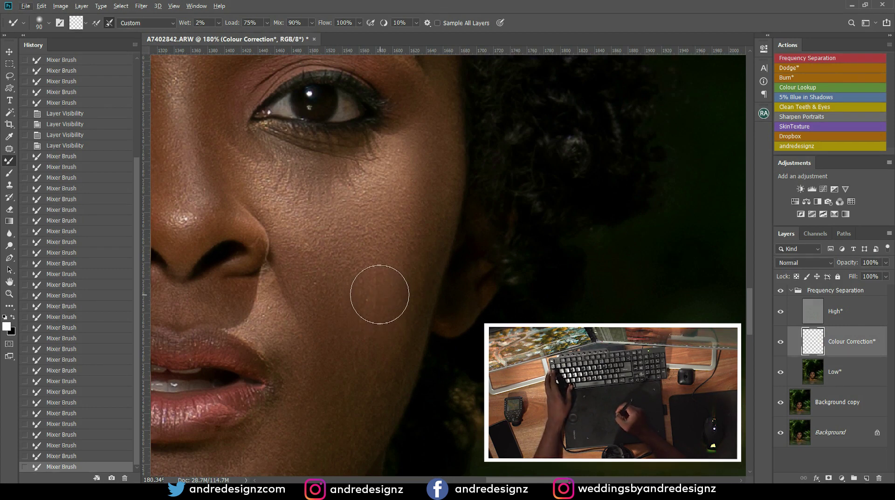
key(shift+b)
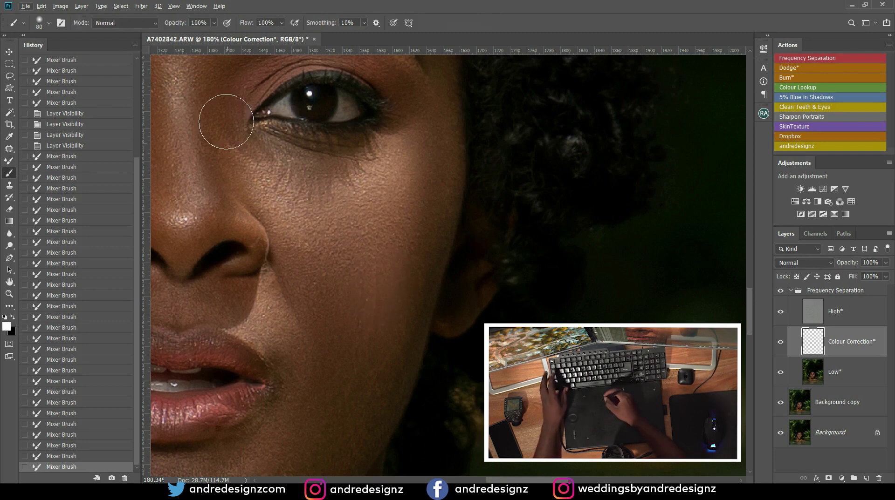
click(281, 23)
drag(281, 34, 238, 34)
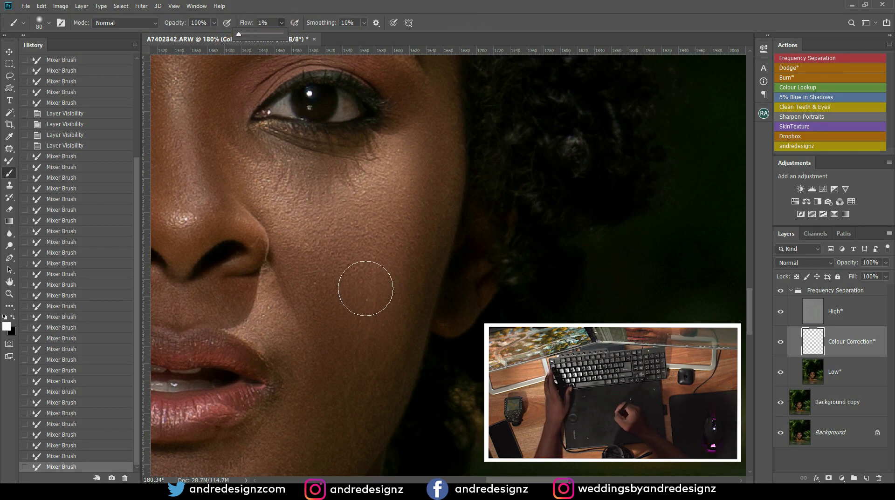
Paint a skin tone sampled from the right-hand cheek over its highlights and beside the mouth, and hide the Colour Correction layer for comparison.
alt+click(386, 293)
mouse_move(312, 254)
mouse_down()
mouse_move(329, 301)
mouse_move(314, 276)
mouse_up()
mouse_move(300, 232)
mouse_down()
mouse_move(323, 303)
mouse_move(289, 224)
mouse_move(319, 309)
mouse_move(309, 251)
mouse_move(340, 261)
mouse_move(340, 352)
mouse_move(349, 309)
mouse_move(331, 399)
mouse_move(321, 367)
mouse_move(315, 426)
mouse_move(325, 310)
mouse_move(303, 243)
mouse_move(320, 280)
mouse_move(347, 298)
mouse_up()
click(253, 317)
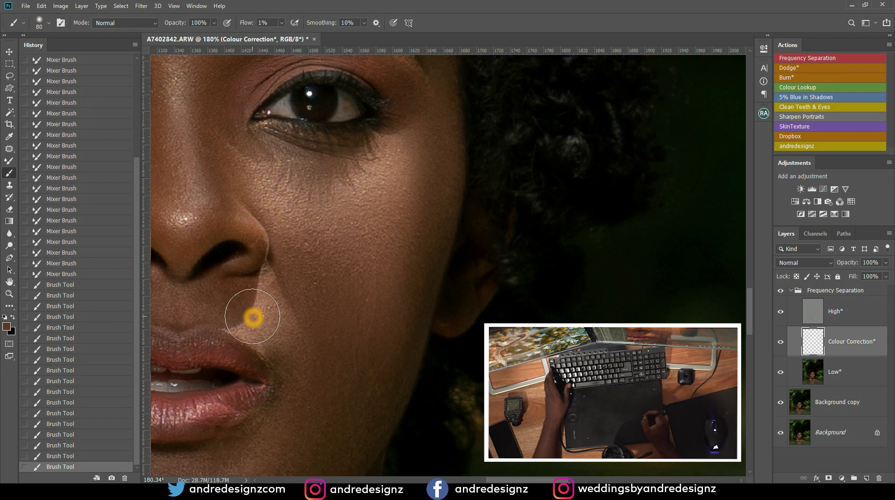
click(779, 345)
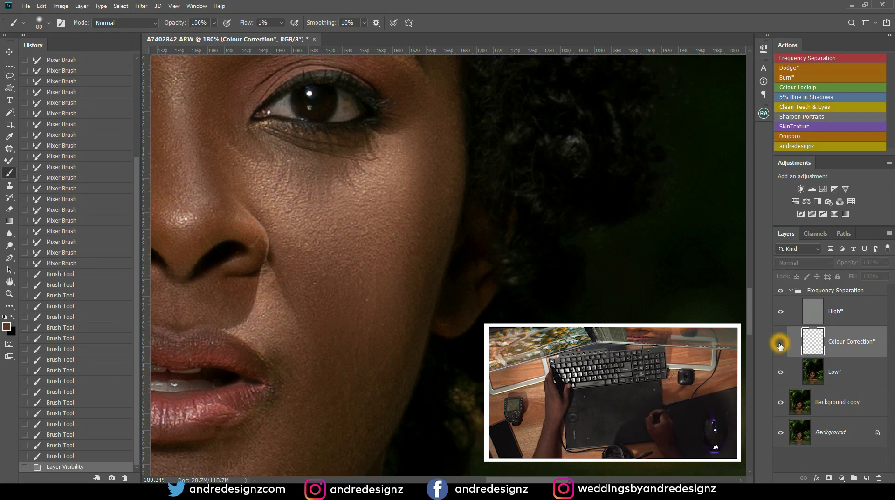
Compare the face with and without the Colour Correction layer, and return the history to the last brush stroke.
click(779, 345)
click(780, 344)
click(780, 344)
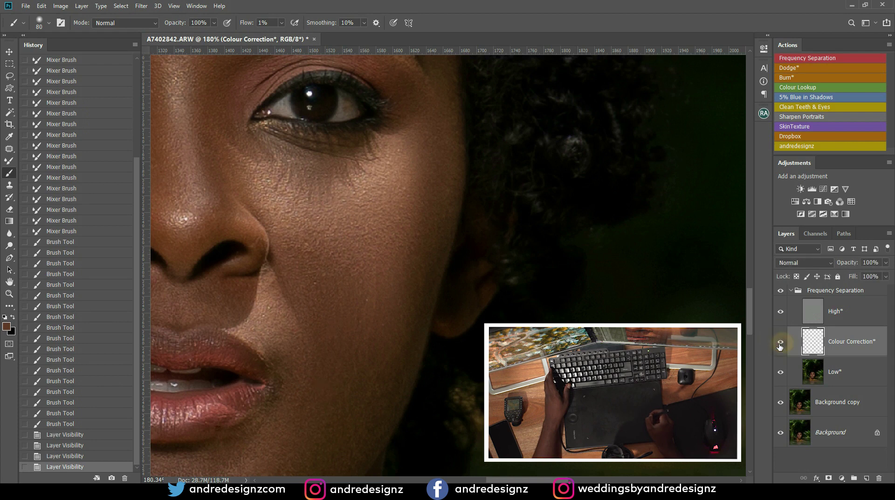
scroll(446, 305, down, 5)
scroll(569, 315, up, 6)
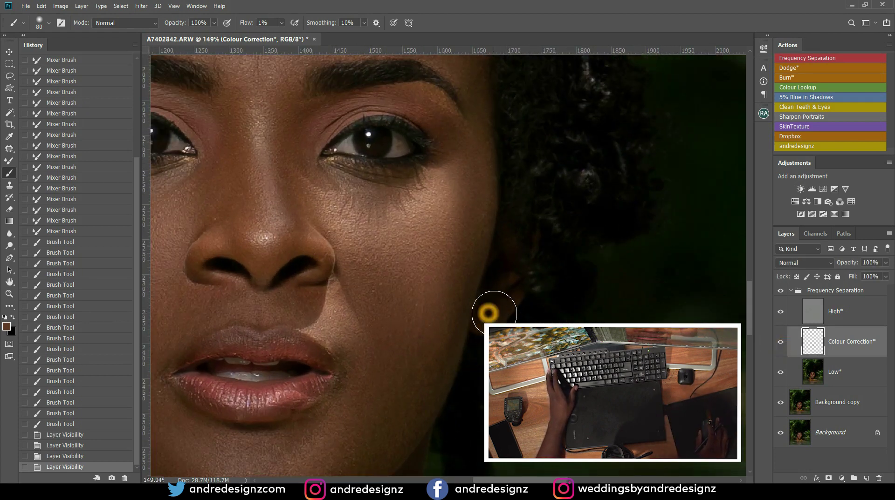
click(786, 344)
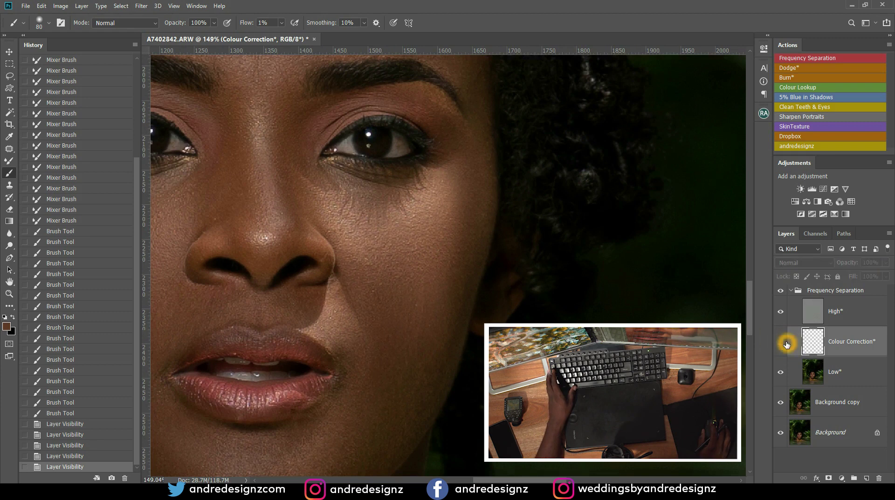
click(787, 345)
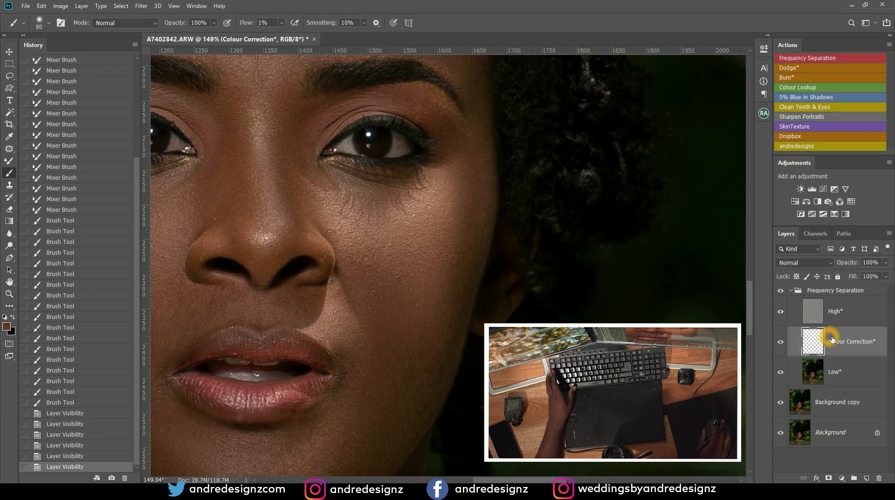
click(70, 403)
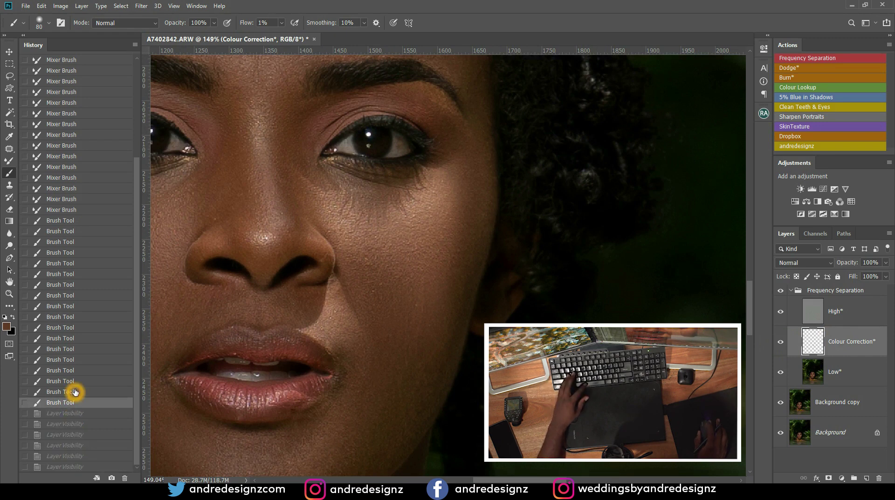
Add a Curves adjustment at the top of the Frequency Separation group and raise the midtones of its RGB curve at input 105.
scroll(444, 294, up, 4)
scroll(444, 293, down, 10)
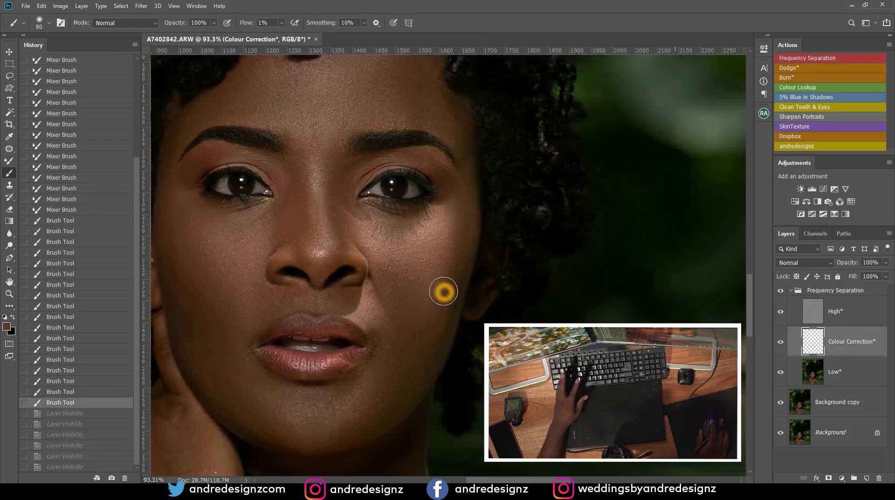
click(829, 293)
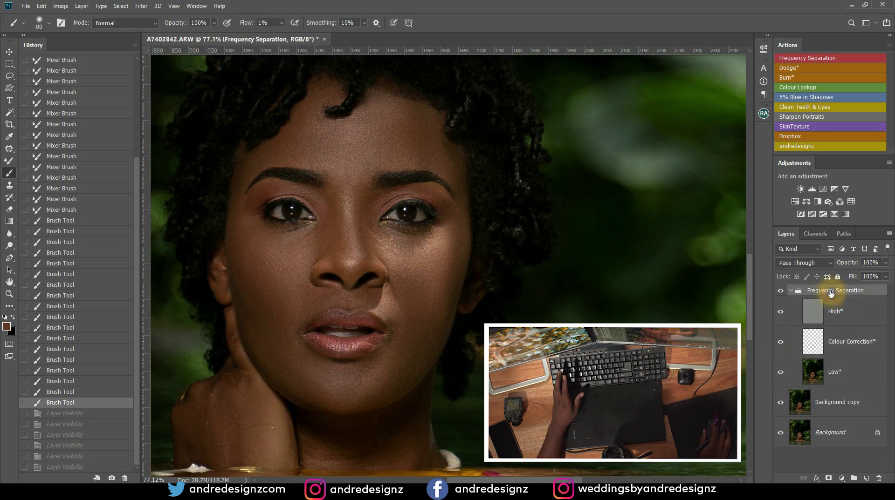
click(823, 191)
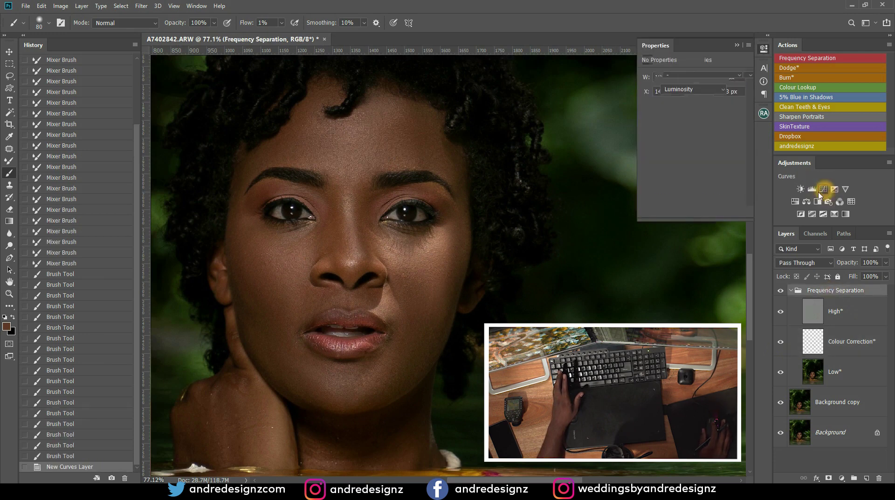
click(699, 139)
drag(697, 138, 694, 135)
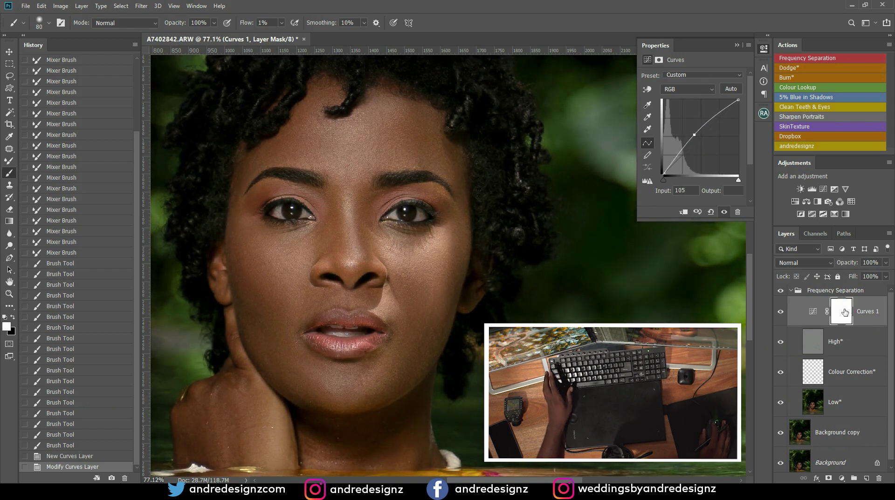
Invert the Curves layer's mask to black to hide the brightening.
click(841, 311)
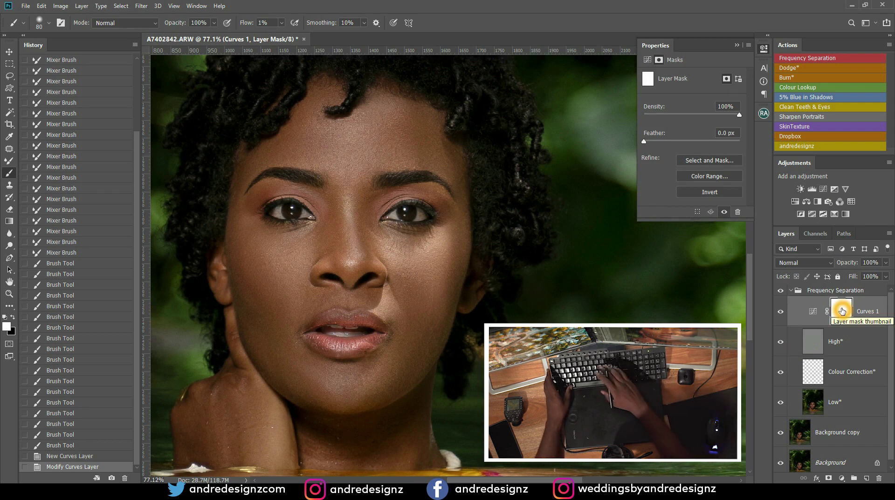
key(alt+i)
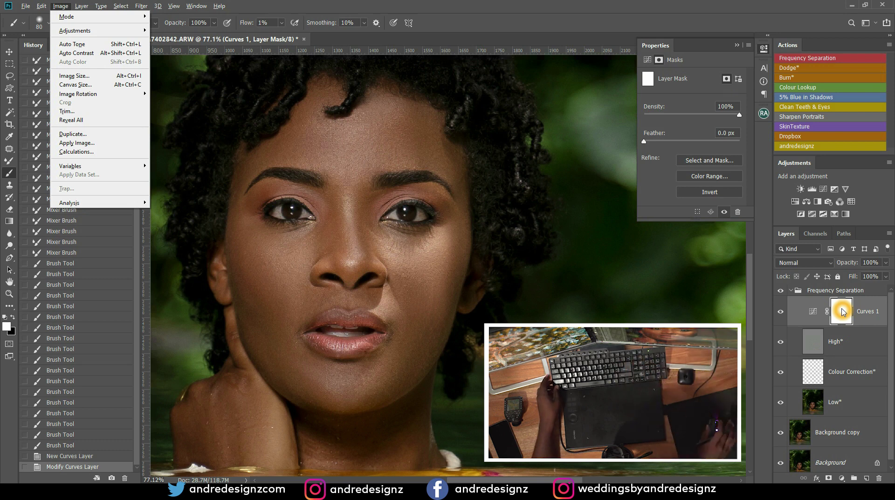
click(257, 3)
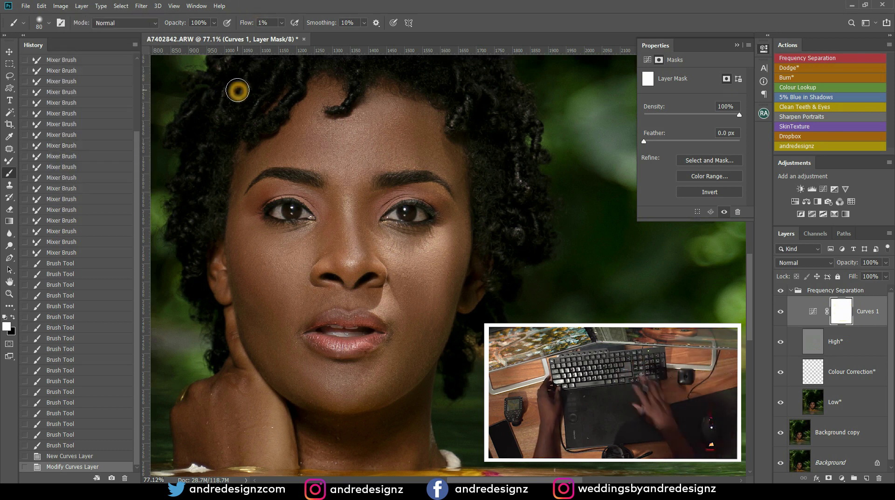
key(ctrl+i)
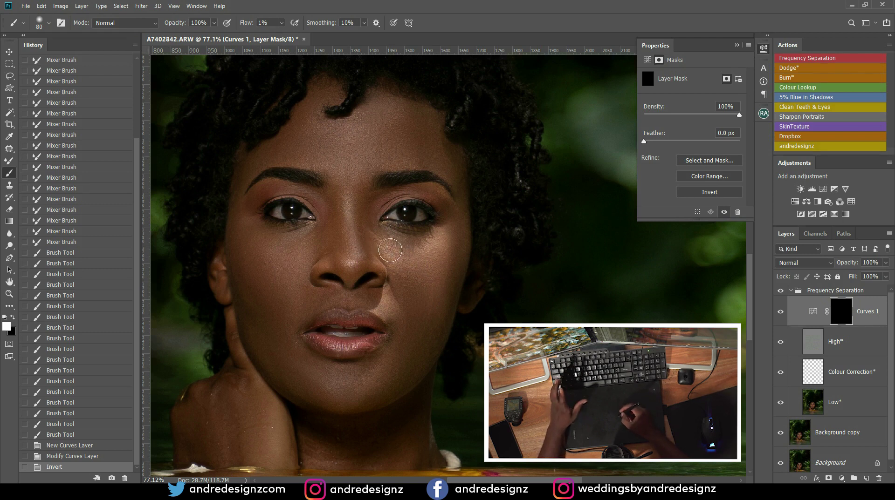
Paint white at 1% flow on the Curves mask over the right-hand cheek beside the nose and mouth.
drag(401, 271, 413, 321)
drag(403, 273, 412, 298)
drag(407, 267, 415, 314)
drag(405, 290, 411, 299)
drag(402, 262, 413, 293)
drag(414, 278, 419, 298)
drag(418, 290, 410, 346)
drag(417, 285, 427, 302)
mouse_move(422, 289)
mouse_down()
mouse_move(411, 343)
mouse_move(423, 313)
mouse_move(424, 298)
mouse_move(405, 356)
mouse_move(403, 280)
mouse_move(417, 327)
mouse_up()
drag(431, 294, 434, 304)
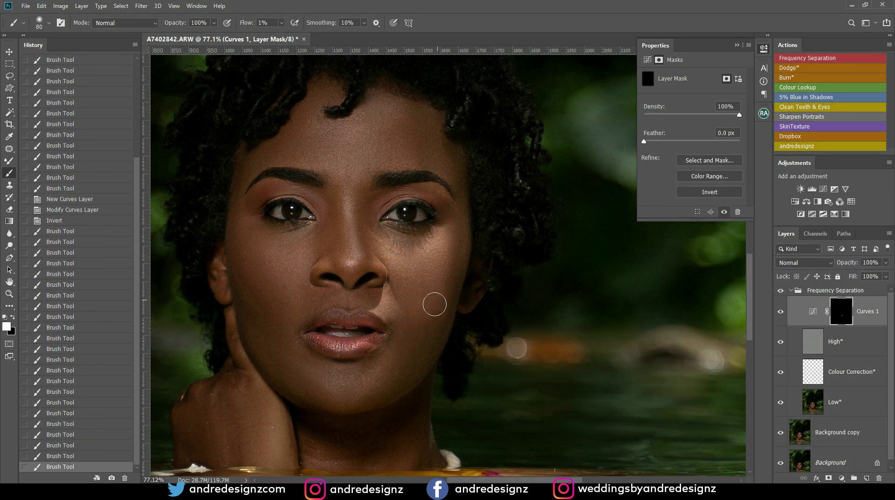
Brighten the right-hand jaw, the chin below the mouth and the area under the eye by painting white on the Curves mask.
drag(392, 373, 390, 375)
drag(408, 319, 390, 355)
drag(431, 319, 399, 373)
drag(422, 334, 368, 389)
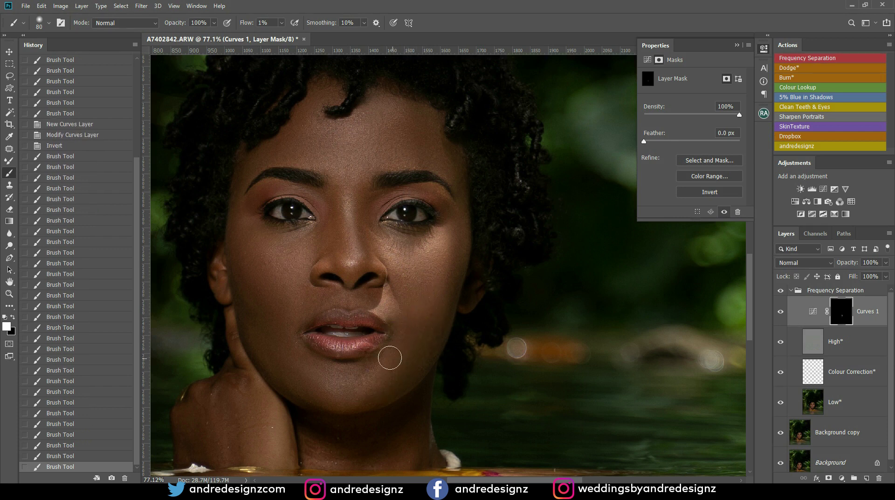
drag(371, 363, 363, 371)
drag(400, 322, 371, 369)
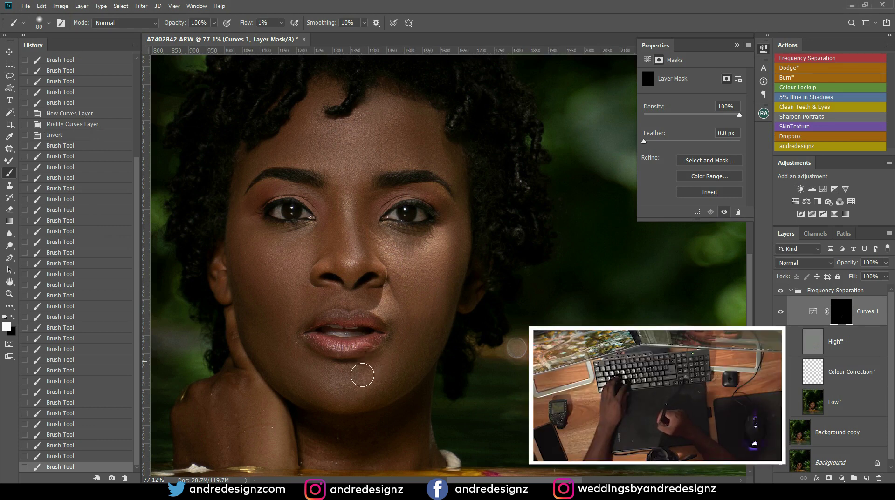
drag(369, 366, 414, 296)
drag(415, 244, 435, 237)
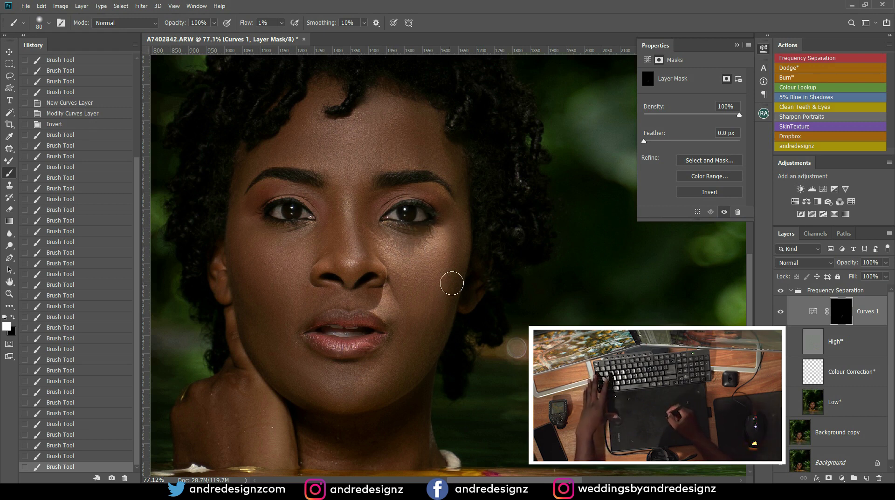
Run the Frequency Separation action from the Background layer with a Gaussian Blur radius of 6.4 pixels.
scroll(441, 267, up, 3)
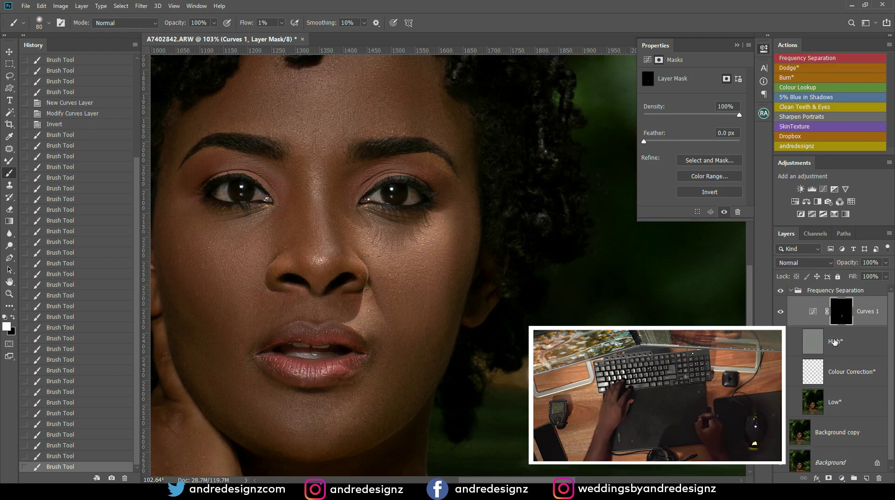
click(832, 403)
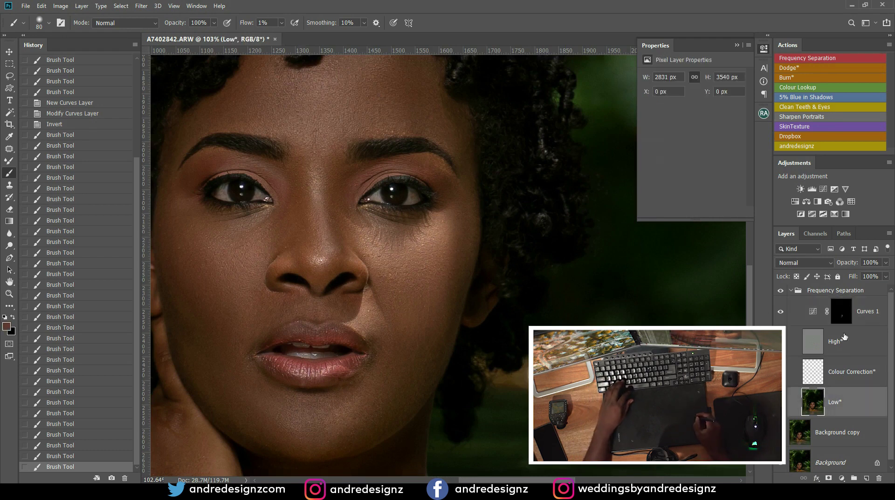
click(793, 292)
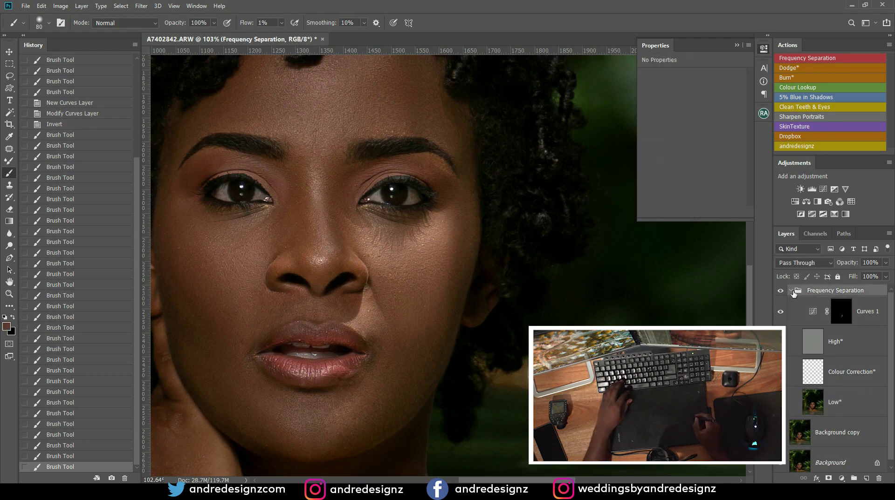
click(832, 463)
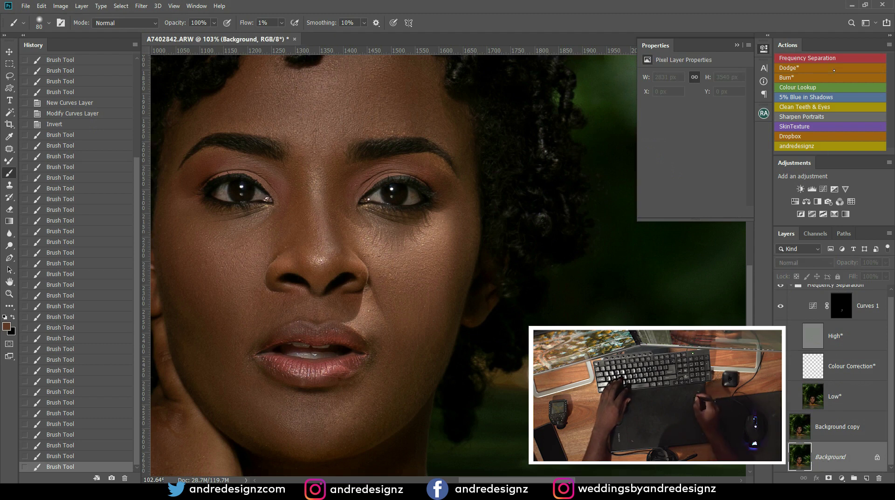
click(821, 58)
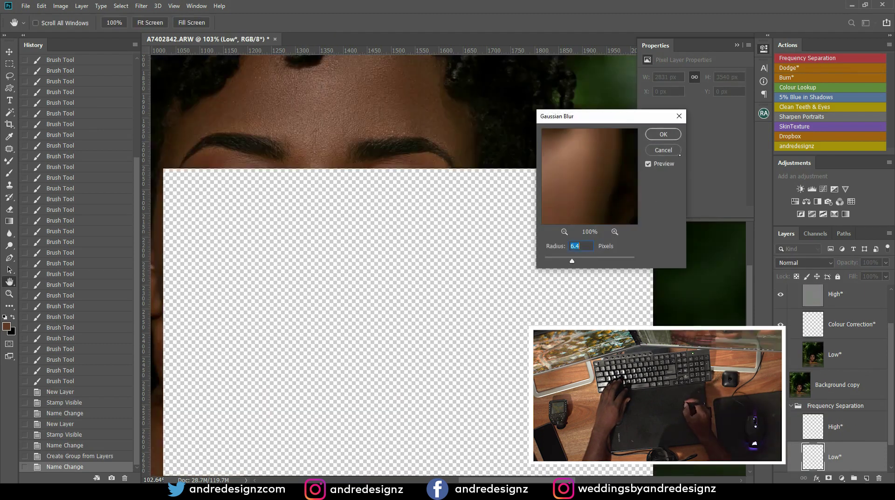
click(671, 134)
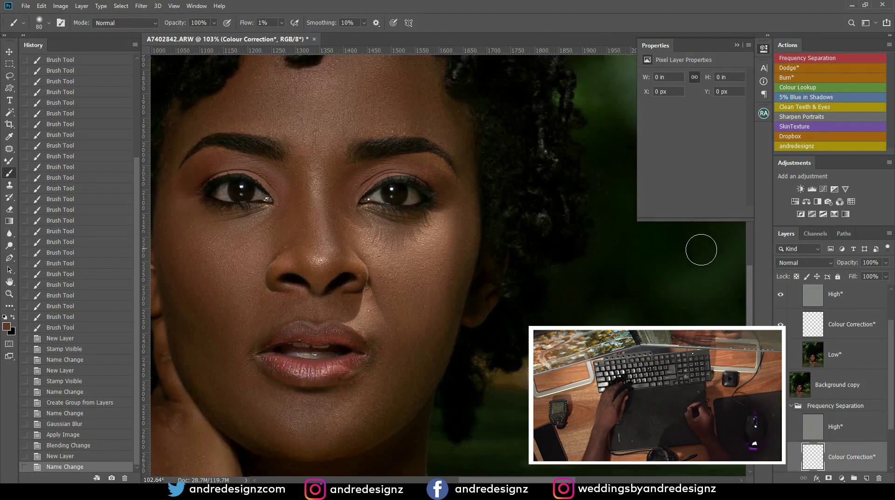
Bring the new Frequency Separation group to the front of the layer stack and select its High layer.
click(838, 407)
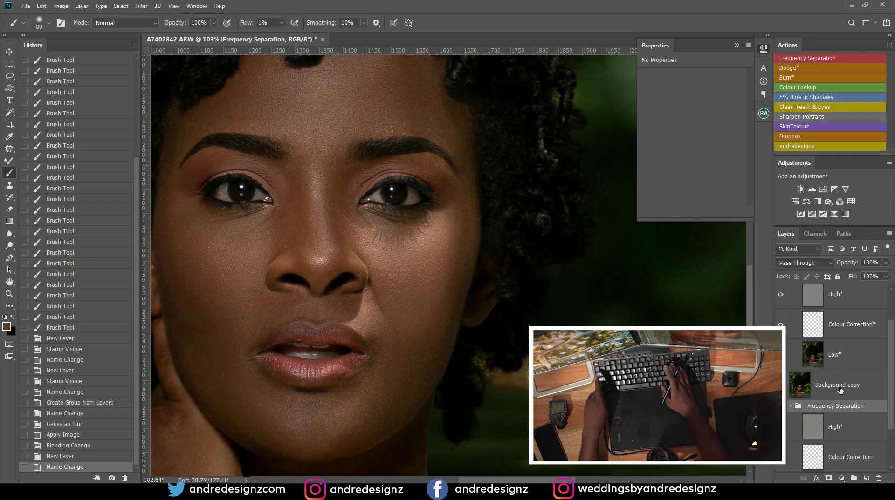
key(ctrl+shift+bracketright)
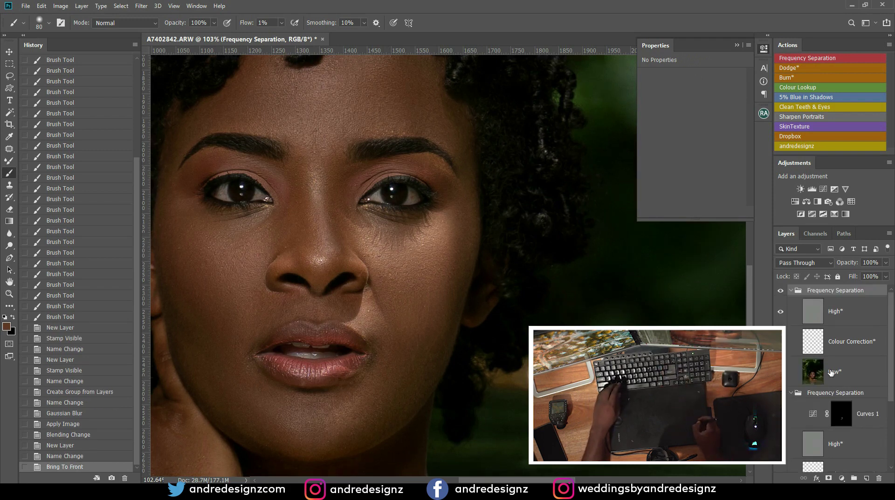
click(839, 311)
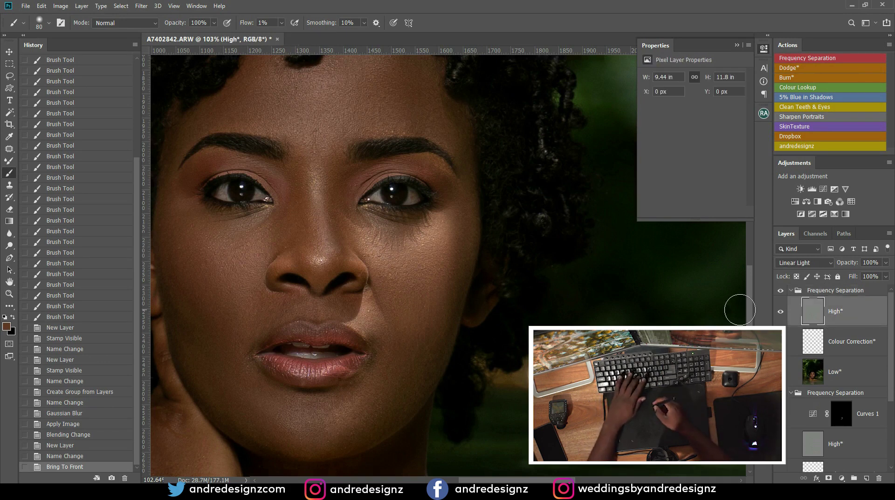
Try to patch the skin texture under the right-hand eye with texture from the cheek below, and undo the patch.
key(j)
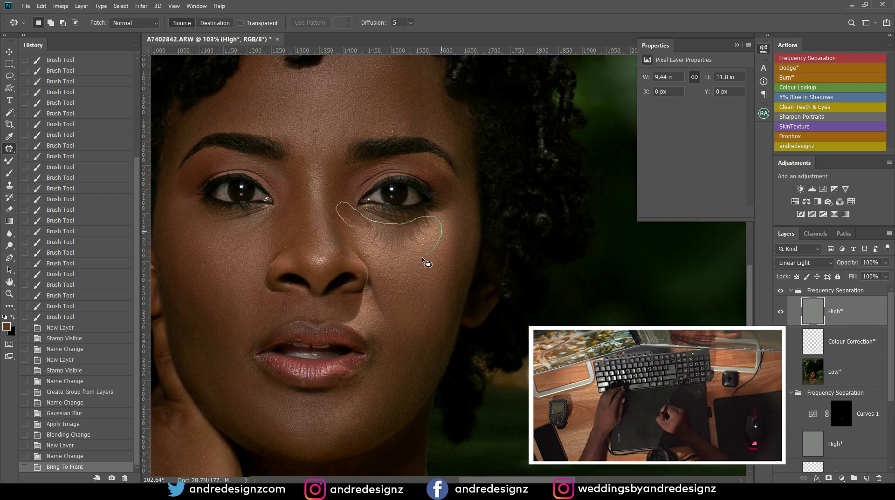
drag(360, 243, 348, 226)
mouse_move(406, 248)
mouse_down()
mouse_move(431, 308)
mouse_move(431, 285)
mouse_up()
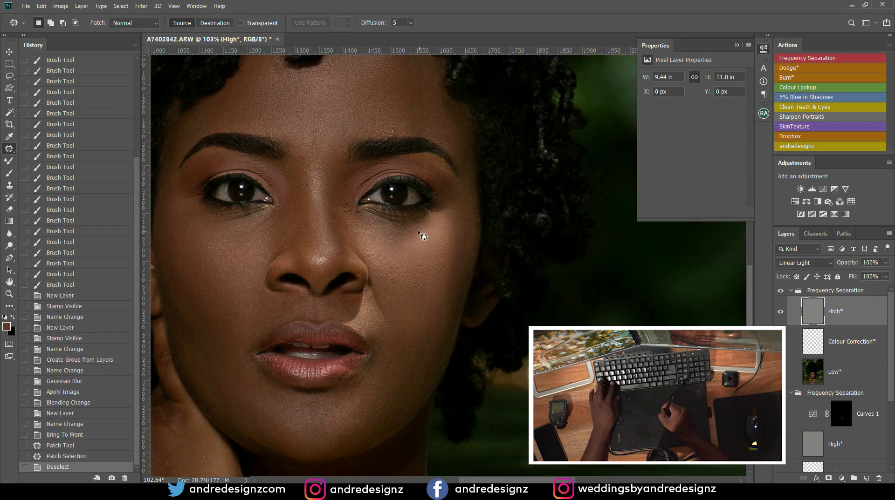
key(ctrl+z)
key(ctrl+z)
key(ctrl+z)
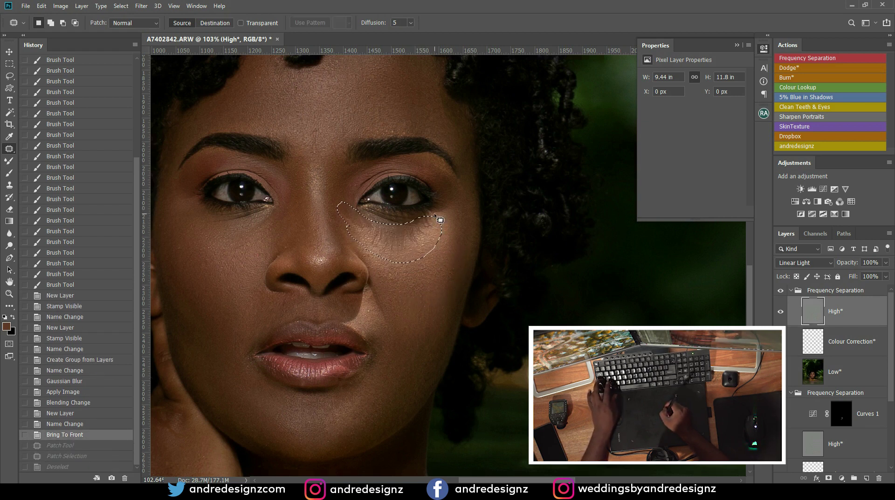
Clone cheek texture over the lines under the right-hand eye on the High layer with the Clone Stamp at size 60.
key(s)
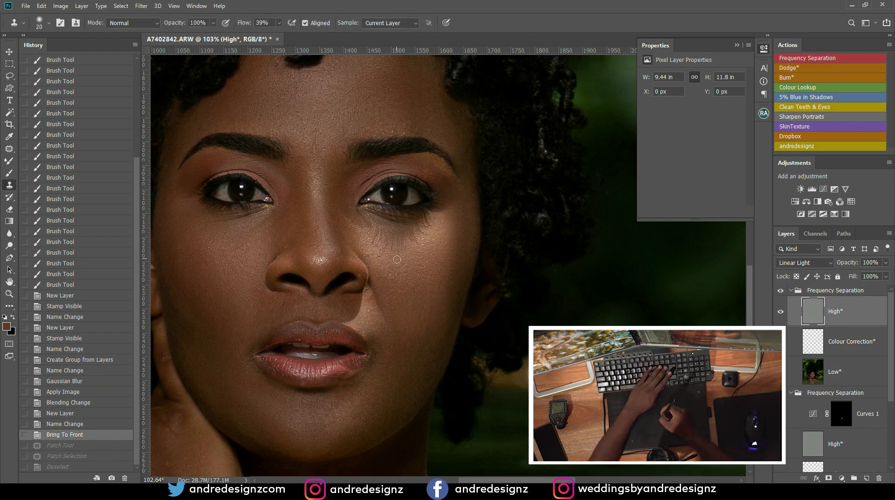
key(bracketright)
key(bracketright)
key(bracketright)
key(bracketright)
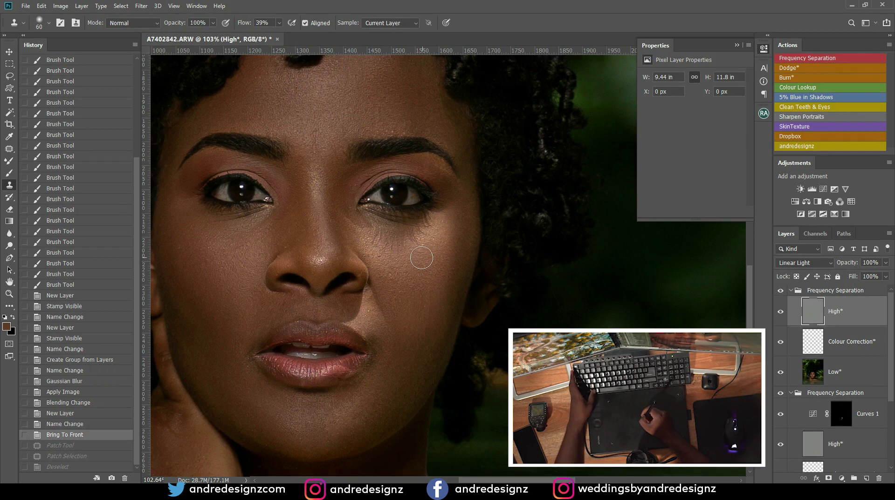
alt+click(419, 258)
mouse_move(415, 252)
mouse_down()
mouse_move(425, 236)
mouse_move(401, 247)
mouse_move(417, 259)
mouse_move(416, 242)
mouse_move(383, 254)
mouse_move(397, 249)
mouse_move(391, 243)
mouse_move(388, 256)
mouse_move(370, 237)
mouse_up()
mouse_move(408, 269)
mouse_down()
mouse_move(409, 261)
mouse_move(412, 280)
mouse_up()
mouse_move(412, 238)
mouse_down()
mouse_move(412, 259)
mouse_move(366, 234)
mouse_move(369, 256)
mouse_up()
drag(357, 203, 344, 197)
drag(368, 247, 363, 228)
mouse_move(362, 221)
mouse_down()
mouse_move(348, 204)
mouse_move(356, 228)
mouse_move(371, 229)
mouse_move(367, 257)
mouse_move(394, 243)
mouse_move(425, 253)
mouse_move(417, 255)
mouse_up()
Resample clean texture around the right-hand cheek and clone it over the uneven skin on the upper cheek.
alt+click(371, 237)
alt+click(421, 253)
alt+click(412, 253)
alt+click(425, 274)
mouse_move(405, 247)
mouse_down()
mouse_move(408, 254)
mouse_move(423, 236)
mouse_up()
alt+click(427, 266)
drag(415, 267, 425, 257)
alt+click(440, 244)
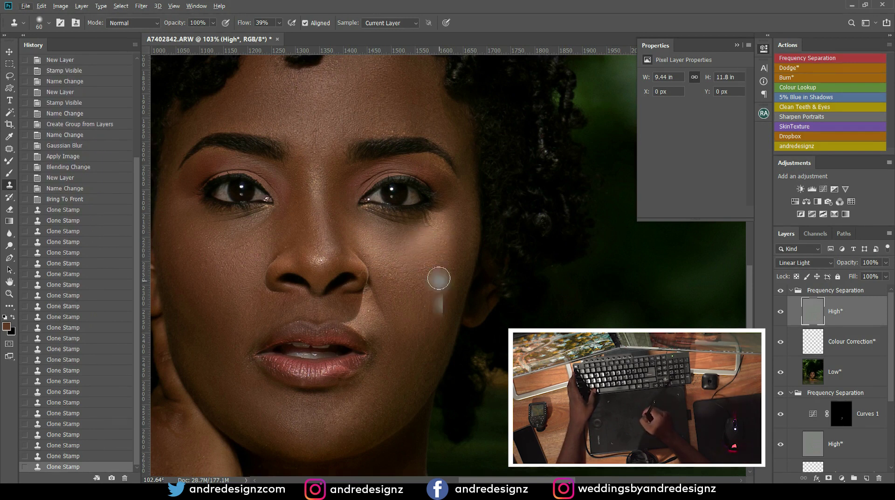
Clone over the remaining rough texture from under the right-hand eye down to the lower cheek, and check the whole portrait.
drag(409, 246, 404, 254)
drag(361, 220, 370, 237)
mouse_move(390, 266)
mouse_down()
mouse_move(418, 266)
mouse_move(407, 247)
mouse_up()
mouse_move(418, 286)
mouse_down()
mouse_move(414, 300)
mouse_move(396, 273)
mouse_up()
drag(428, 333, 433, 333)
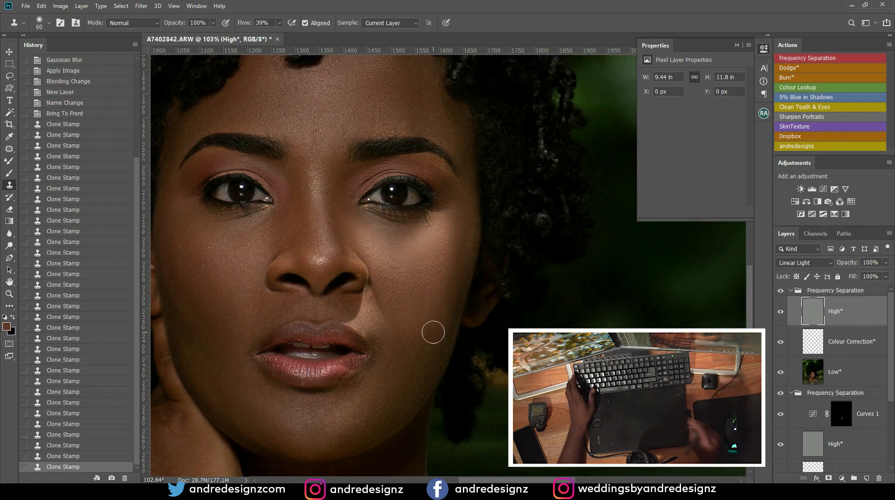
scroll(433, 332, down, 4)
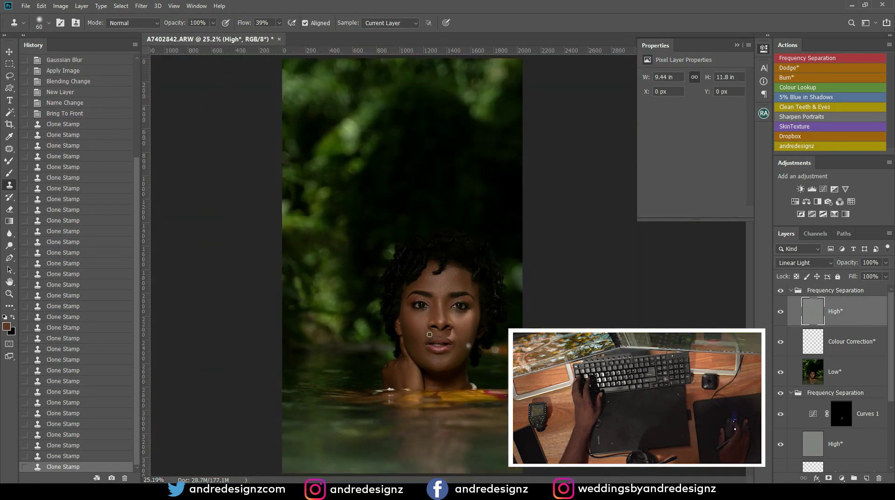
scroll(429, 334, up, 4)
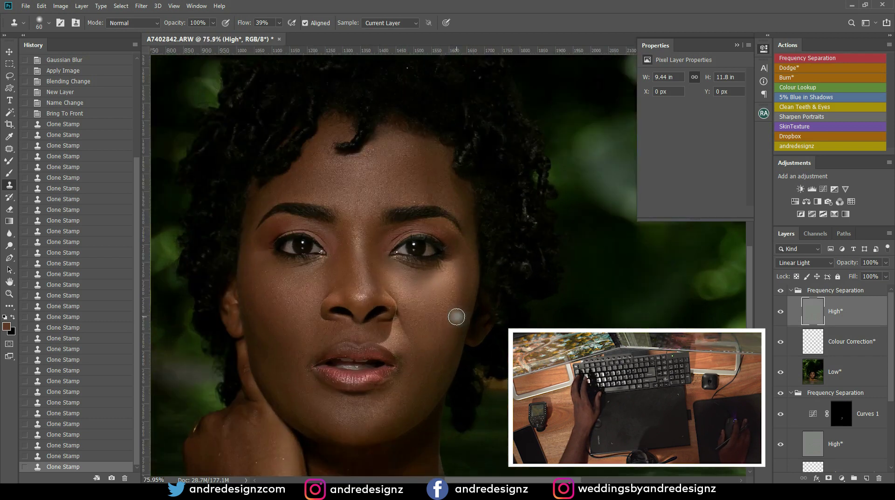
Try to paint skin colour sampled from the right-hand cheek under the right-hand eye on the Colour Correction* layer at 1% flow.
alt+click(393, 269)
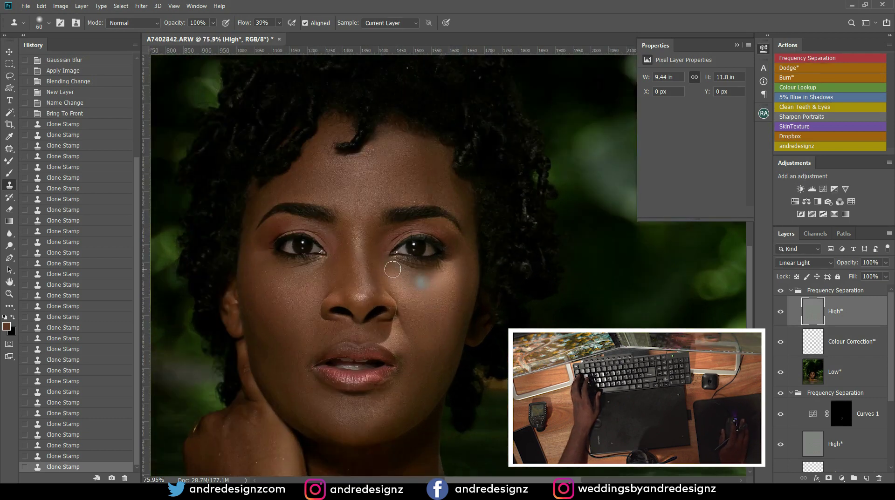
click(844, 345)
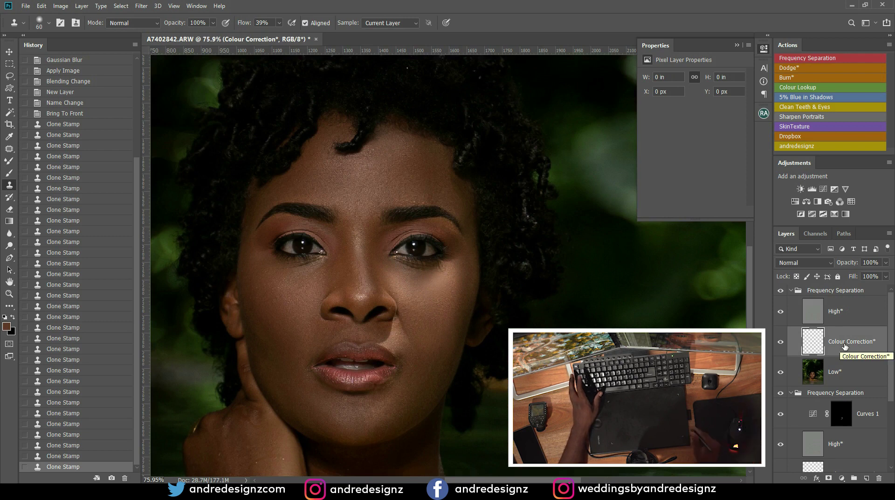
key(b)
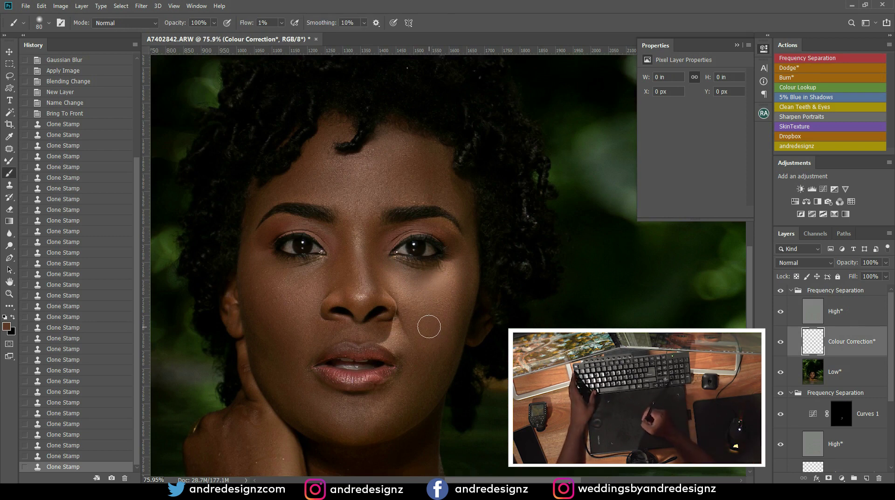
alt+click(447, 302)
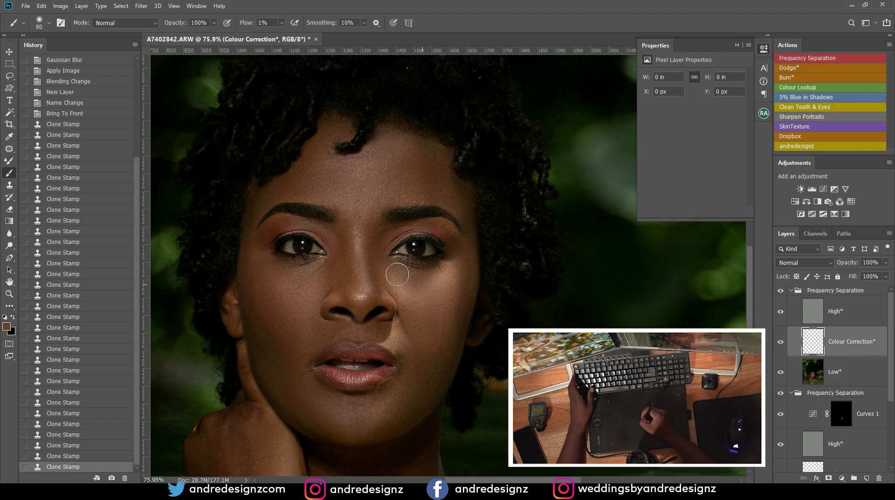
mouse_move(395, 271)
mouse_down()
mouse_move(443, 288)
mouse_move(428, 291)
mouse_move(448, 260)
mouse_up()
Compare the portrait with and without the Colour Correction* layer, and revert to the last Clone Stamp state.
click(780, 343)
click(780, 343)
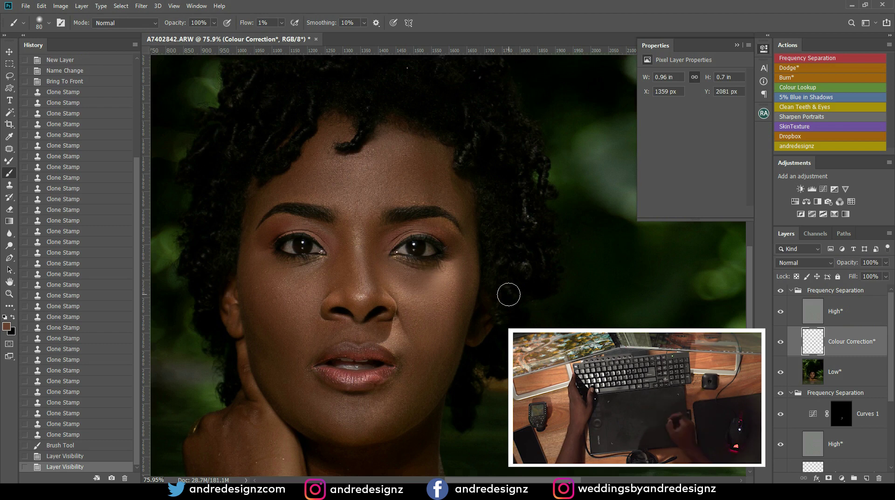
click(780, 344)
click(781, 343)
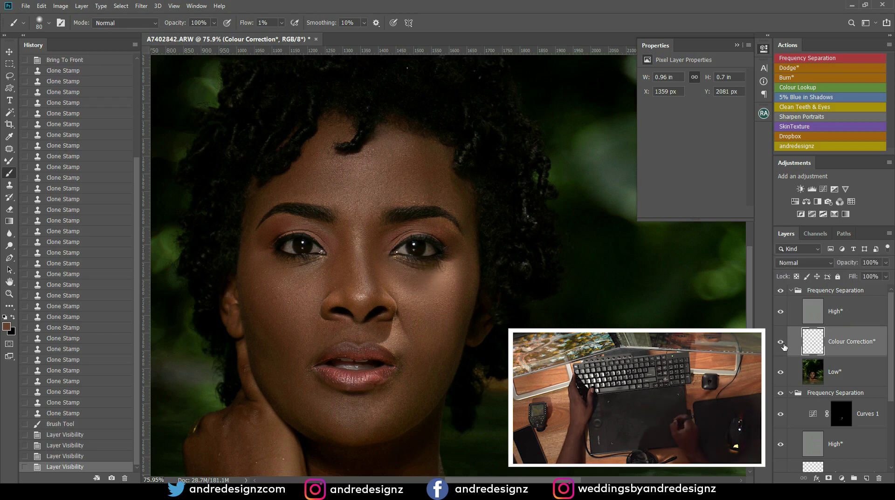
click(780, 343)
click(781, 344)
click(781, 344)
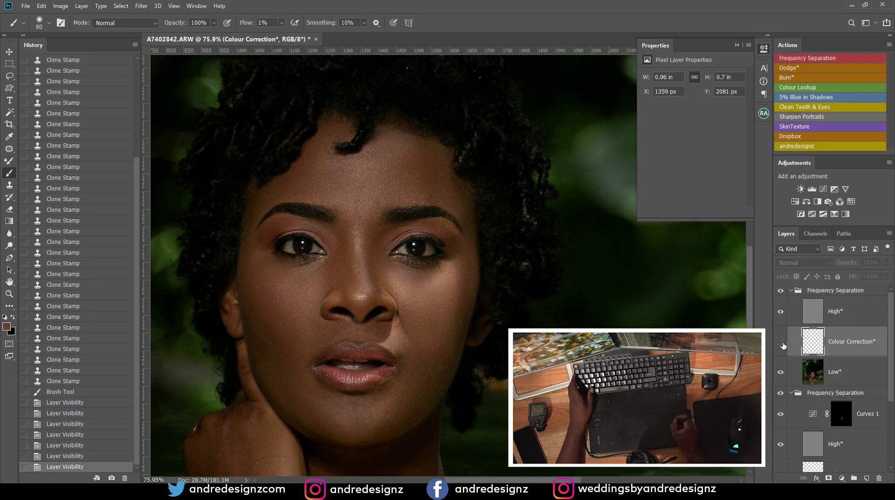
click(780, 343)
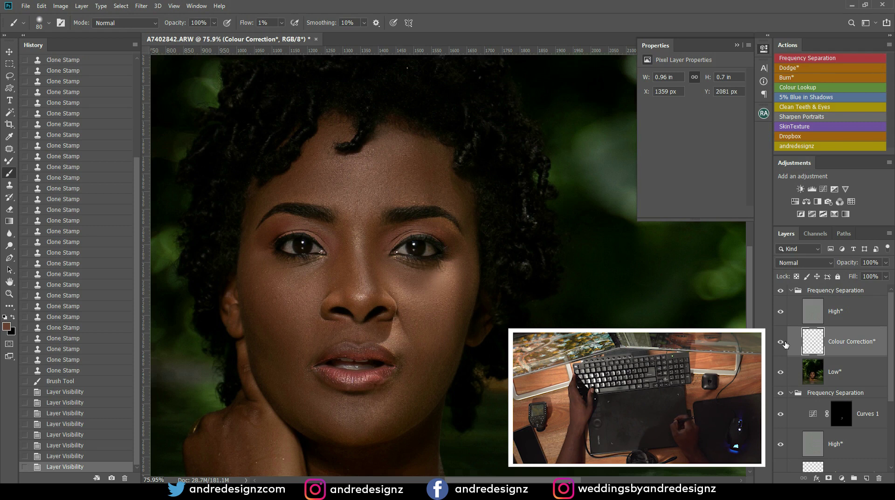
click(781, 344)
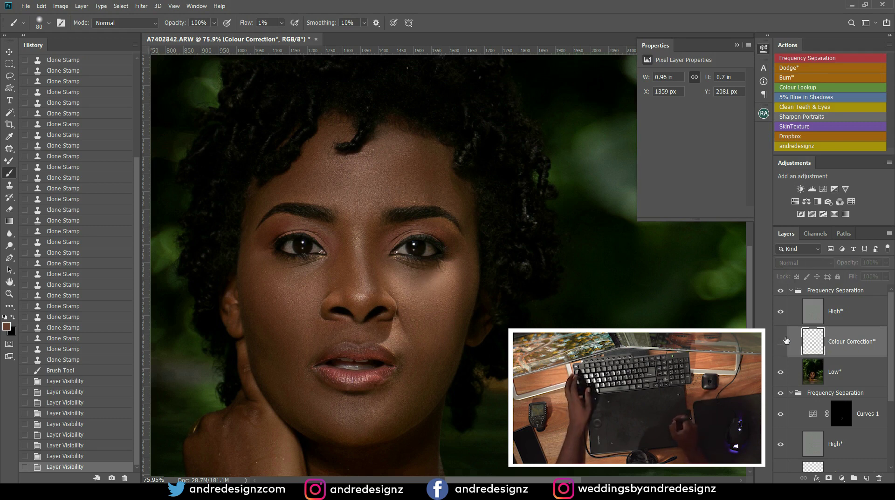
click(82, 361)
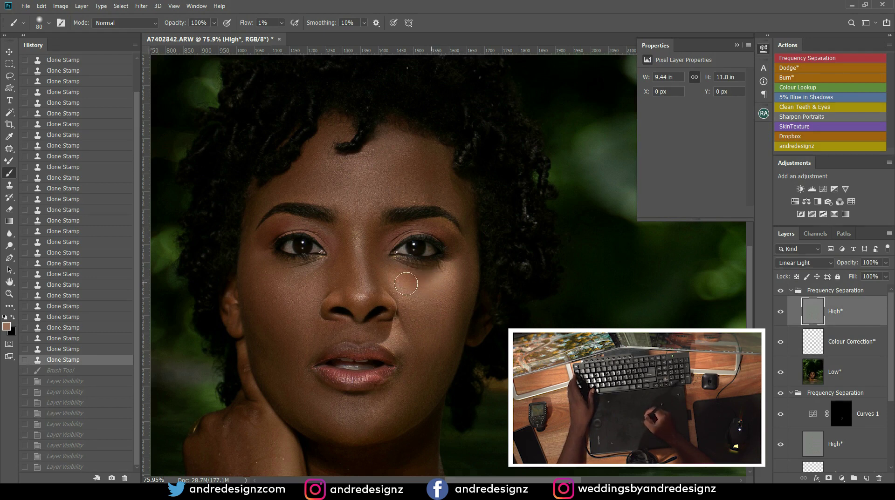
Brush lighter skin colour under the right-hand eye and over the upper cheek on the Colour Correction* layer at 1% flow.
drag(427, 285, 448, 292)
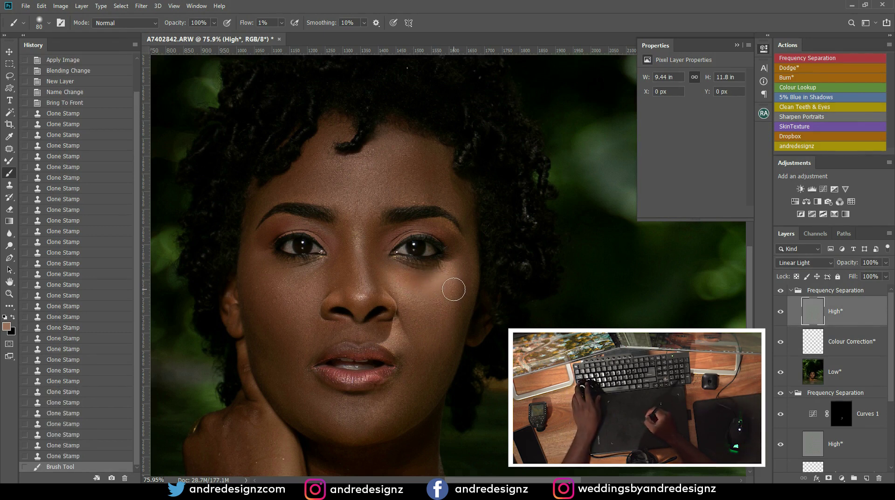
key(ctrl+z)
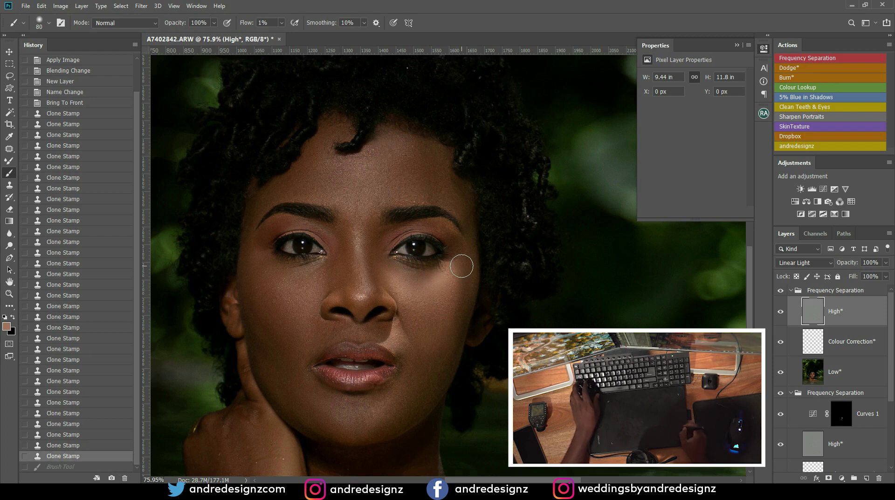
click(848, 342)
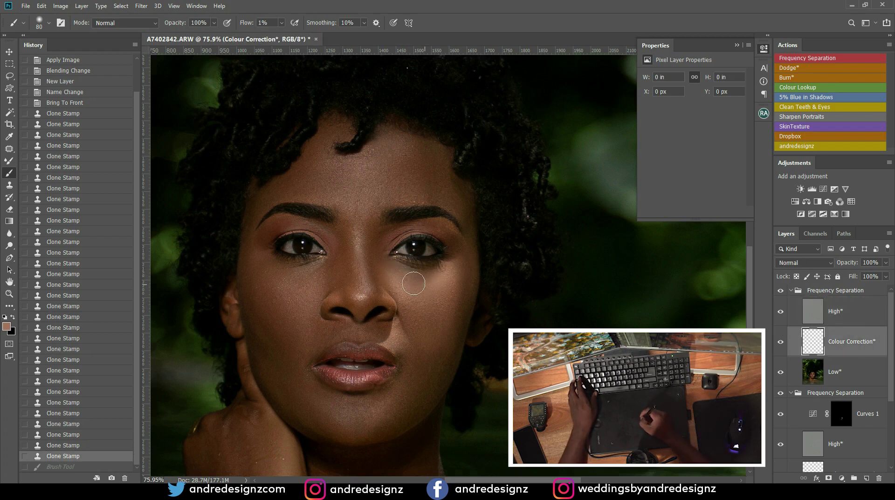
mouse_move(431, 281)
mouse_down()
mouse_move(397, 278)
mouse_move(442, 283)
mouse_move(384, 258)
mouse_move(422, 283)
mouse_move(403, 278)
mouse_up()
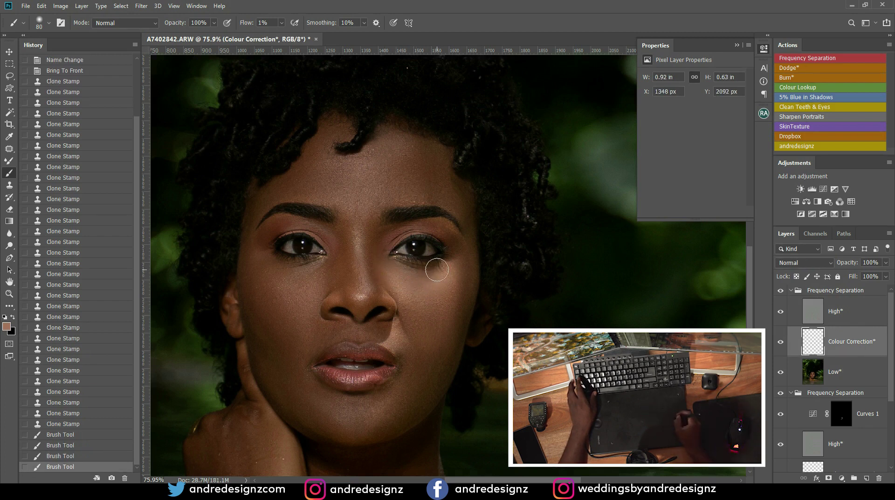
click(815, 313)
click(814, 341)
mouse_move(417, 278)
mouse_down()
mouse_move(396, 276)
mouse_move(474, 326)
mouse_move(428, 285)
mouse_move(412, 293)
mouse_move(446, 304)
mouse_move(451, 285)
mouse_move(419, 304)
mouse_up()
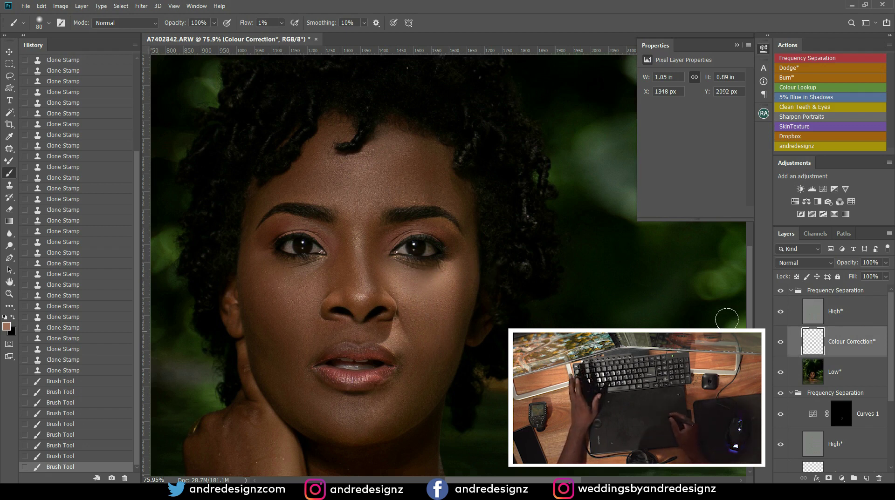
Run the Dodge* action above the upper Frequency Separation group and brighten the skin under the left-hand eye with the Brush.
click(792, 289)
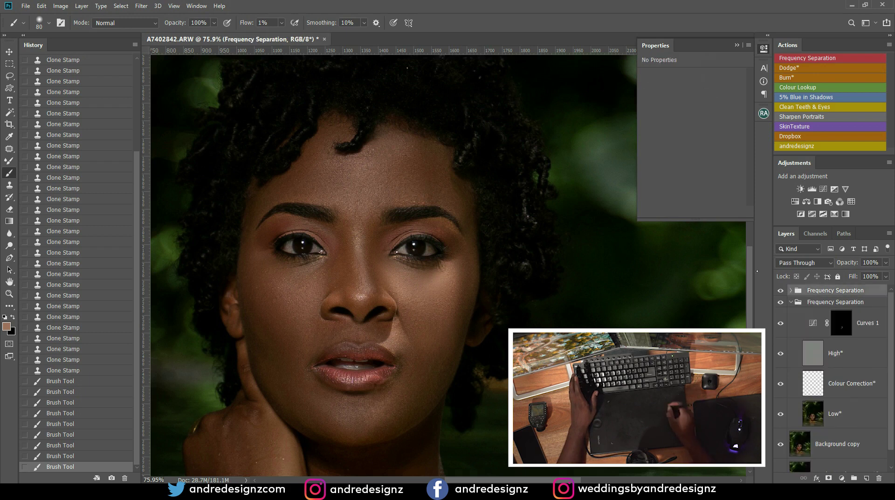
click(790, 68)
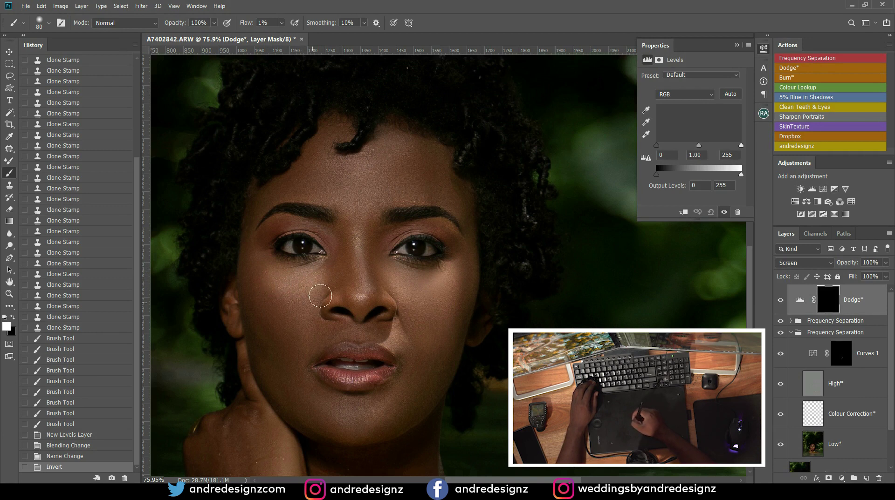
mouse_move(269, 284)
mouse_down()
mouse_move(304, 296)
mouse_move(317, 266)
mouse_up()
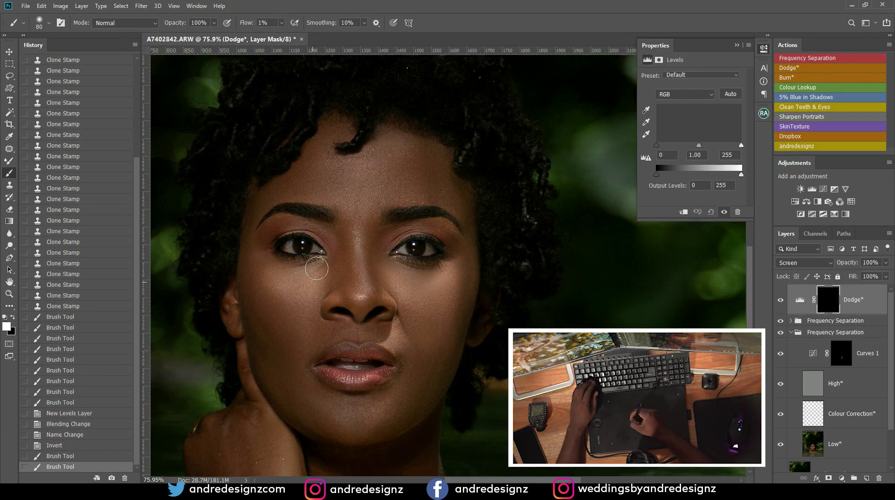
mouse_move(262, 269)
mouse_down()
mouse_move(289, 290)
mouse_move(319, 282)
mouse_move(296, 297)
mouse_up()
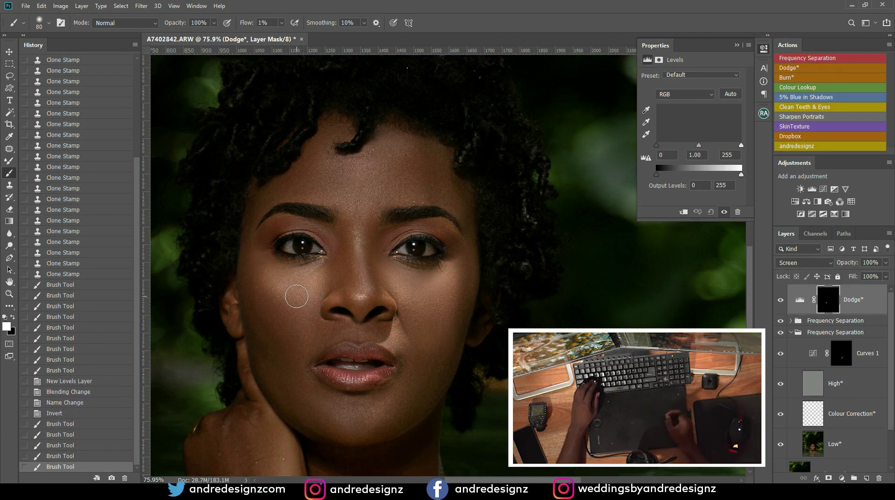
Check the dodging on the whole portrait and brighten the chin on the Dodge* mask with the size 80 brush.
scroll(321, 286, down, 10)
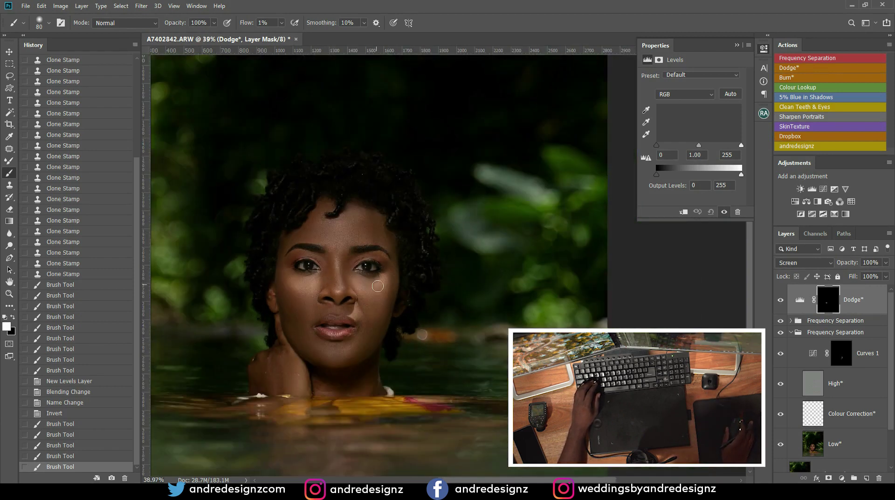
scroll(393, 294, down, 5)
scroll(507, 332, up, 4)
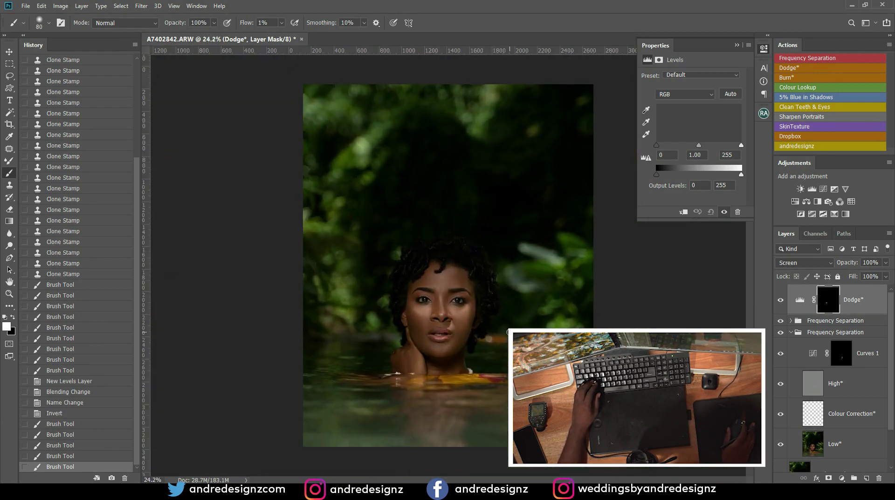
scroll(508, 333, up, 1)
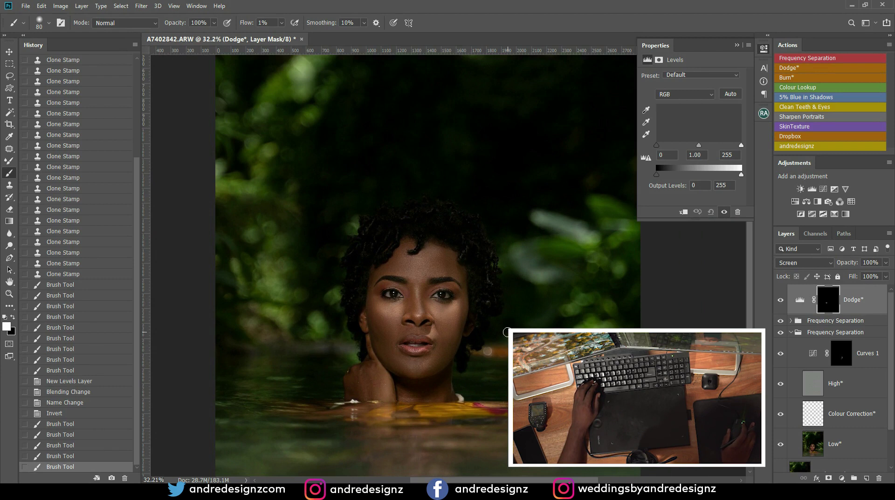
scroll(506, 332, up, 2)
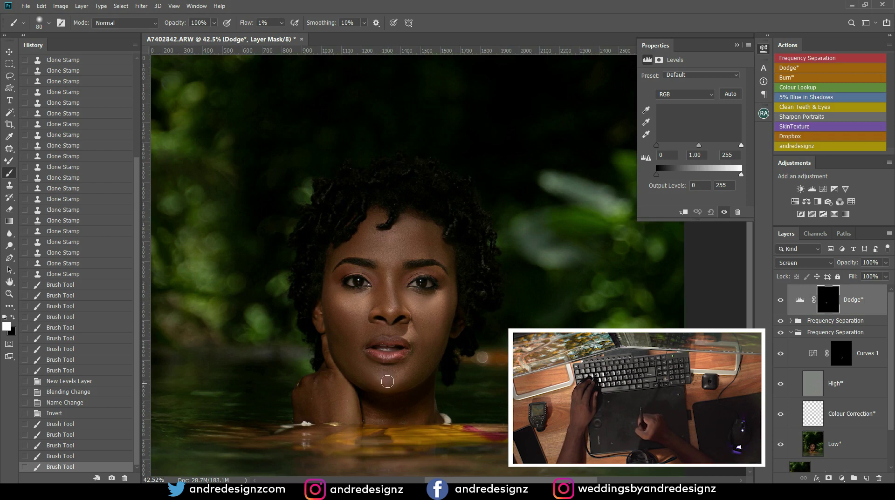
drag(373, 379, 392, 376)
mouse_move(371, 374)
mouse_down()
mouse_move(407, 379)
mouse_move(385, 378)
mouse_up()
drag(392, 378, 379, 376)
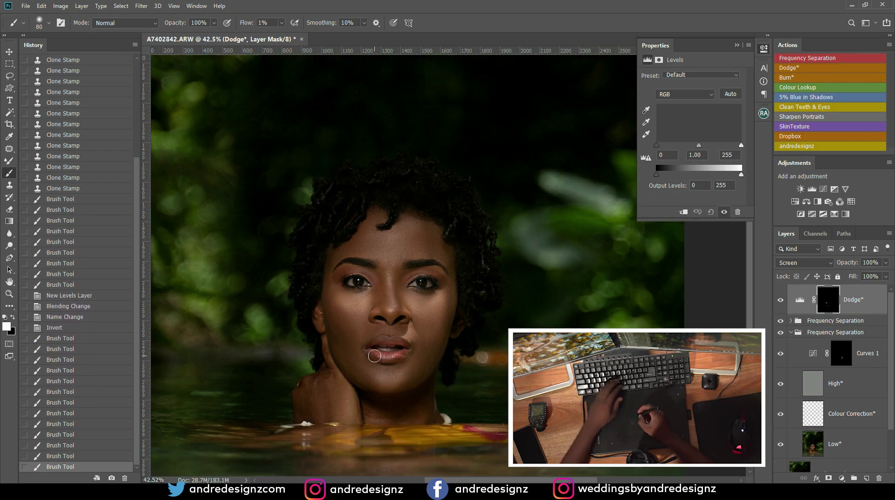
Dodge the forehead with the brush at size 100 and the bridge of the nose at size 60.
key(])
key(])
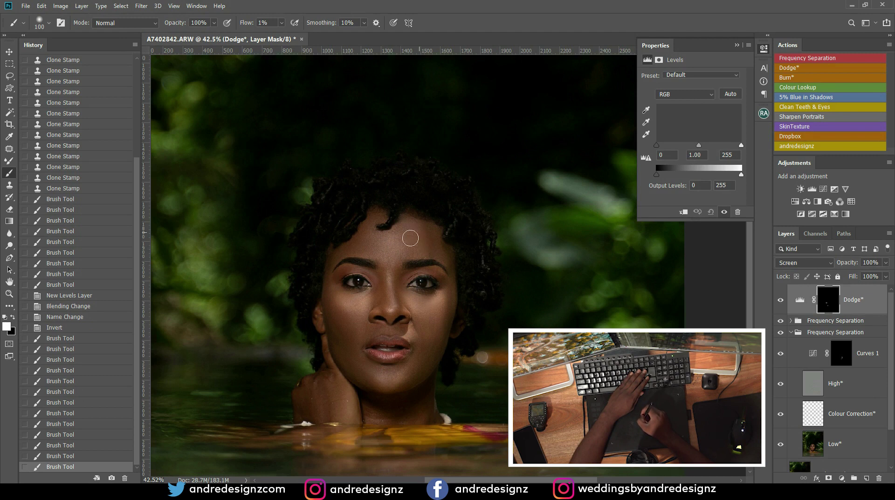
mouse_move(416, 261)
mouse_down()
mouse_move(421, 256)
mouse_move(396, 245)
mouse_move(391, 274)
mouse_up()
key([)
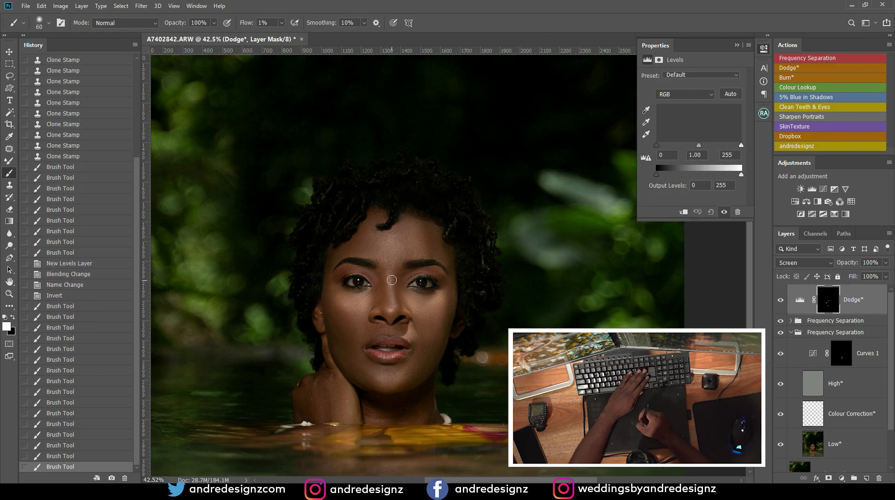
drag(392, 277, 391, 266)
drag(391, 265, 393, 312)
Dodge the groove between the nose and upper lip on the Dodge* mask with the brush at size 20.
key([)
scroll(394, 333, up, 3)
scroll(393, 333, up, 5)
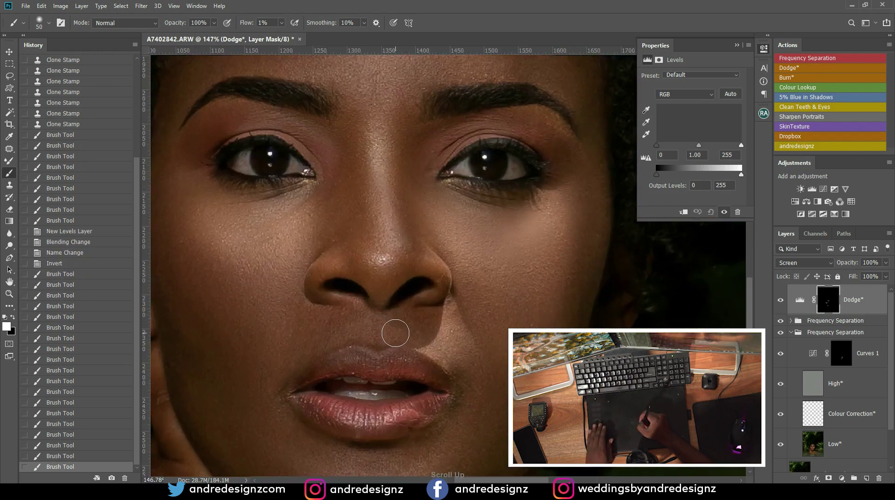
key([)
key([)
key([)
key([)
key([)
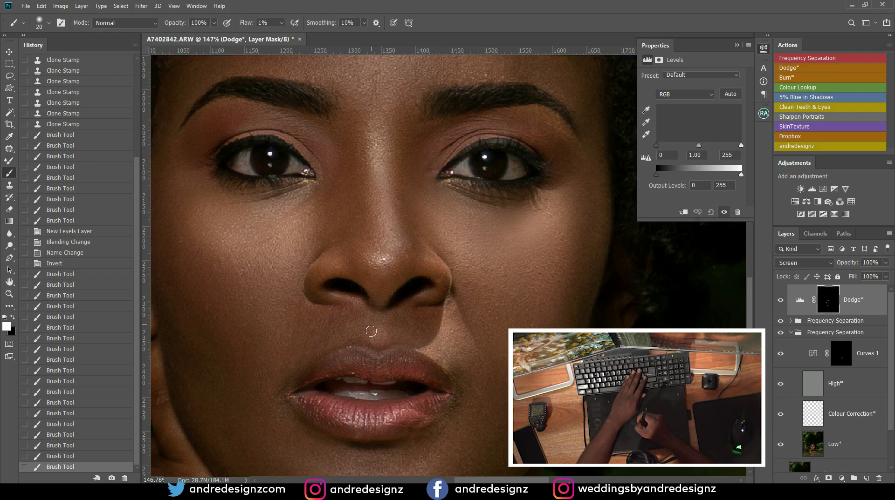
drag(376, 334, 377, 319)
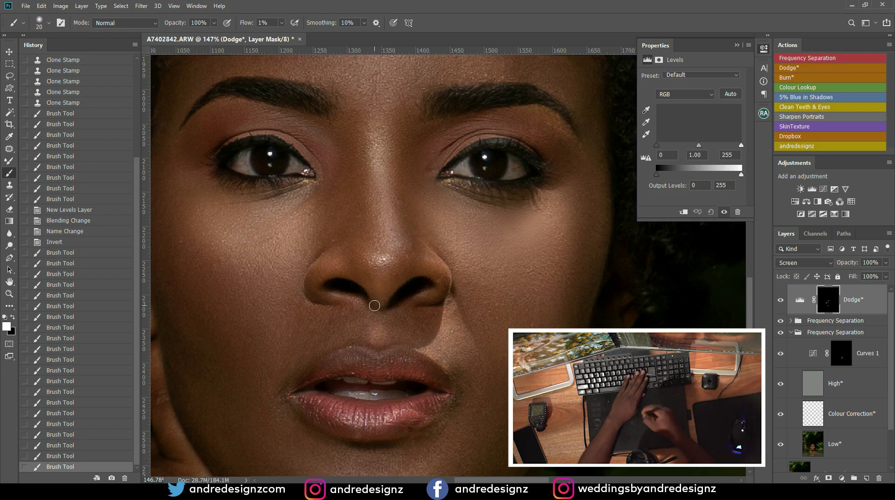
drag(376, 330, 376, 318)
Dodge the left-hand lower cheek and jawline on the Dodge* mask with the brush at size 90.
scroll(400, 318, down, 7)
scroll(424, 315, down, 5)
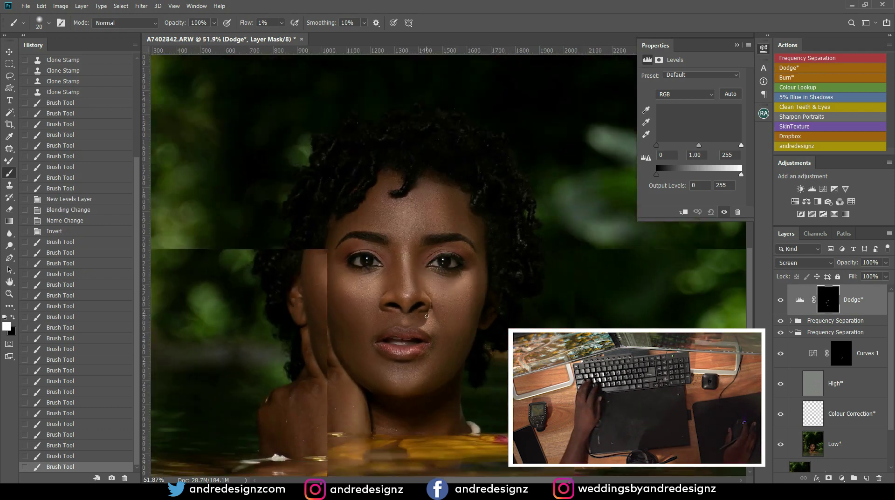
scroll(426, 316, up, 2)
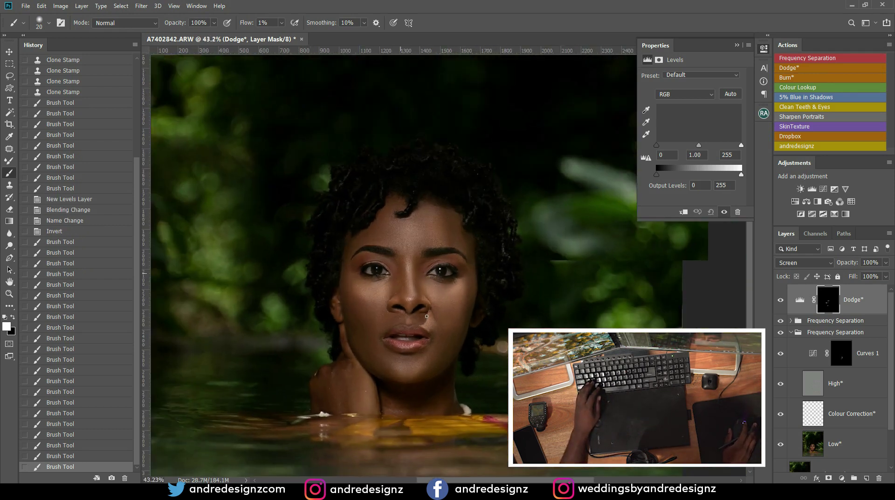
key(bracketright)
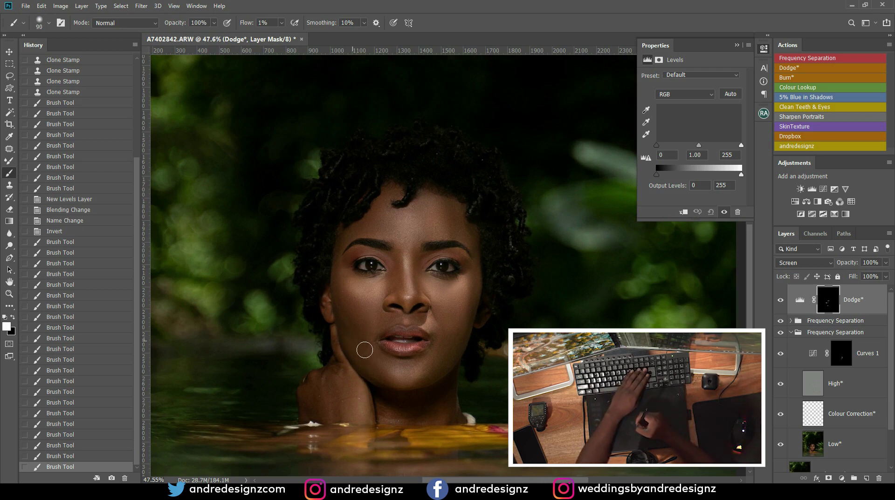
drag(341, 330, 343, 329)
mouse_move(372, 365)
mouse_down()
mouse_move(386, 371)
mouse_move(371, 358)
mouse_up()
drag(344, 335, 367, 352)
drag(348, 336, 369, 351)
drag(354, 338, 375, 394)
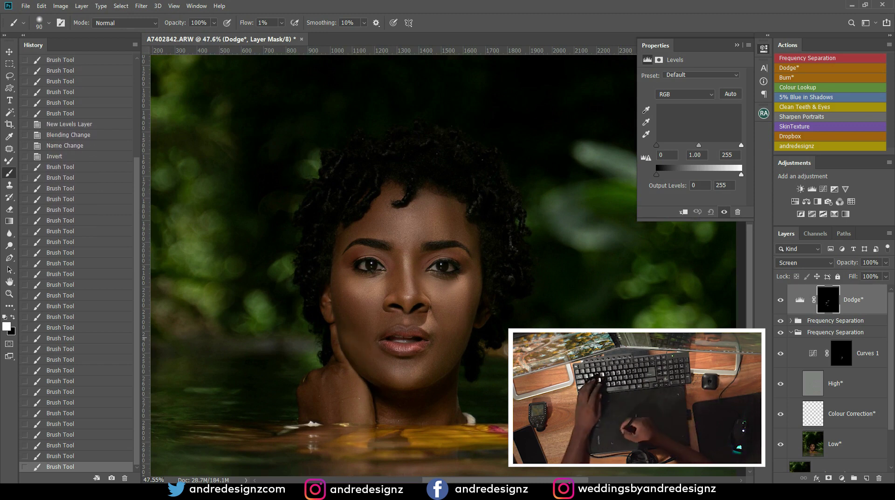
Revert the last seven strokes on the Dodge* mask, then dodge beside the right-hand mouth corner and on the left-hand cheek at brush size 90.
click(112, 456)
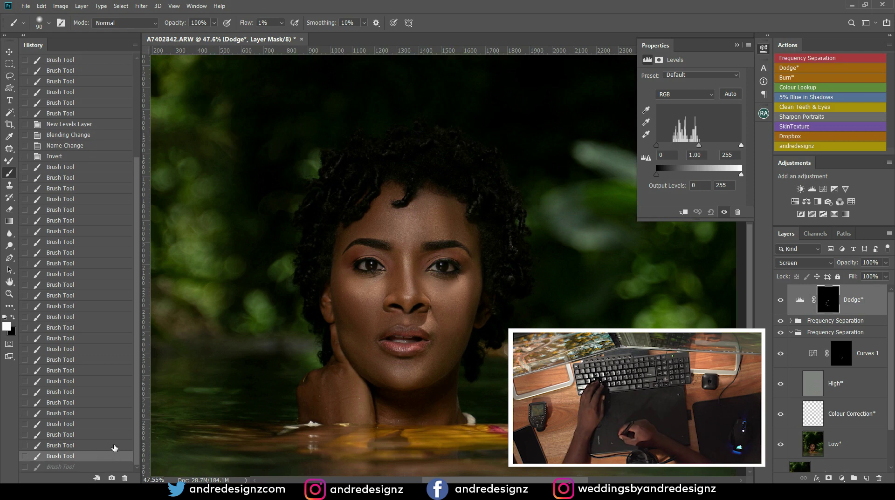
click(115, 445)
click(114, 435)
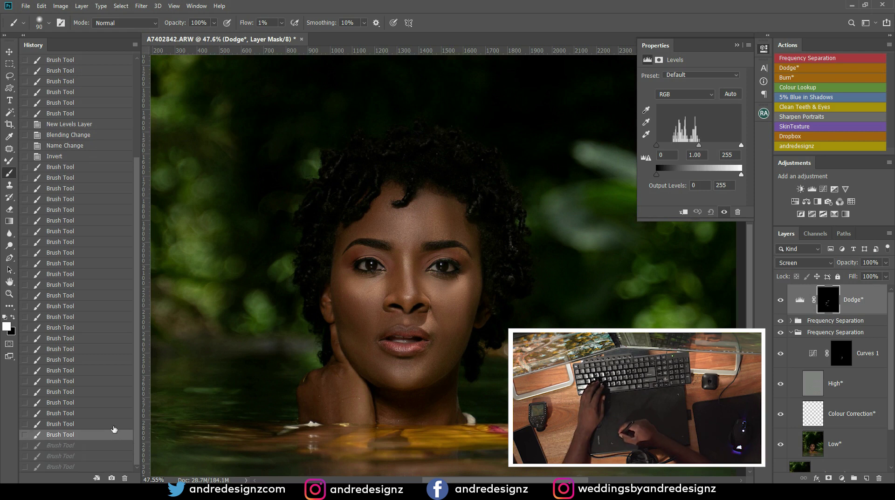
click(114, 416)
click(113, 405)
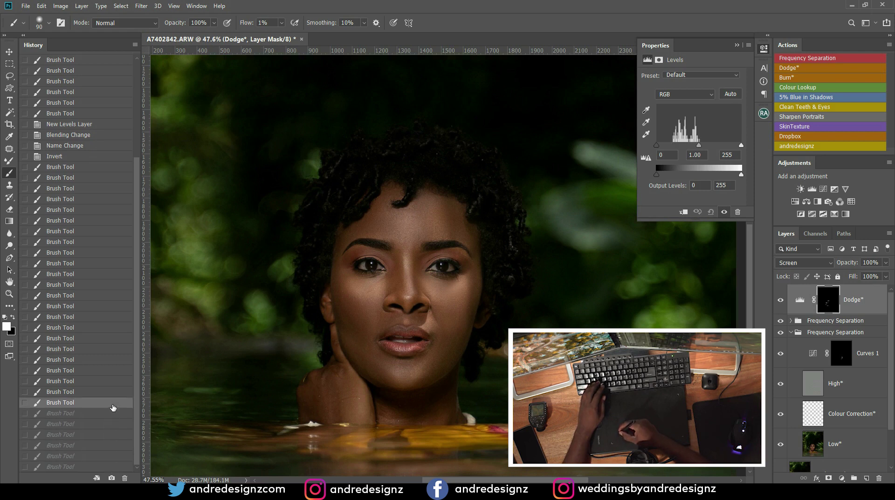
click(114, 394)
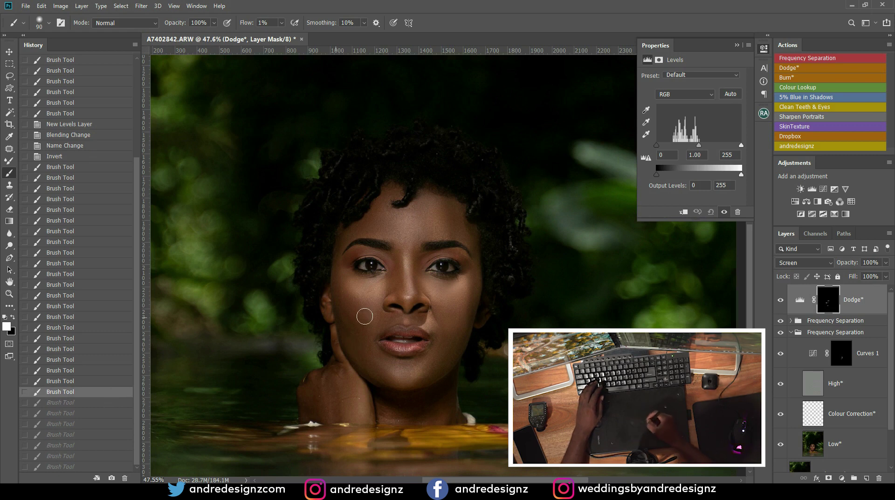
mouse_move(433, 349)
mouse_down()
mouse_move(453, 328)
mouse_move(428, 370)
mouse_move(470, 274)
mouse_move(467, 322)
mouse_move(423, 308)
mouse_up()
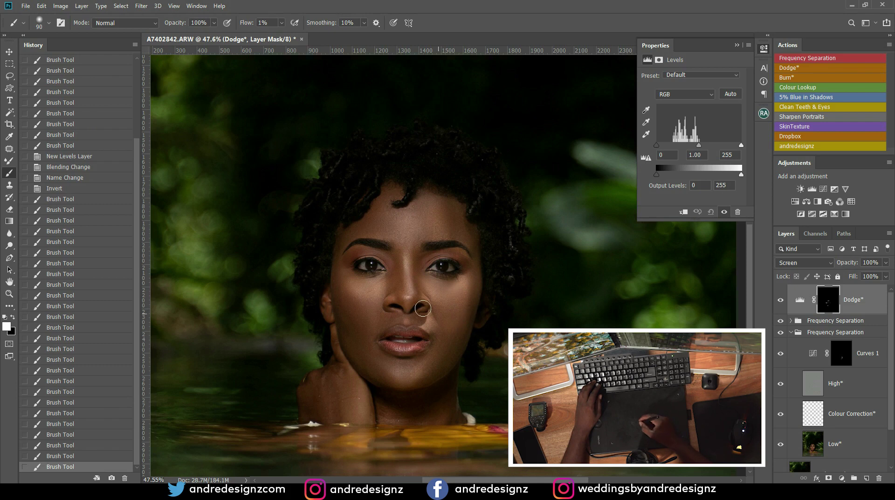
mouse_move(357, 282)
mouse_down()
mouse_move(373, 307)
mouse_move(348, 281)
mouse_move(369, 318)
mouse_move(344, 282)
mouse_move(370, 322)
mouse_move(356, 301)
mouse_move(379, 321)
mouse_move(350, 294)
mouse_move(343, 267)
mouse_move(372, 321)
mouse_move(344, 279)
mouse_move(366, 310)
mouse_up()
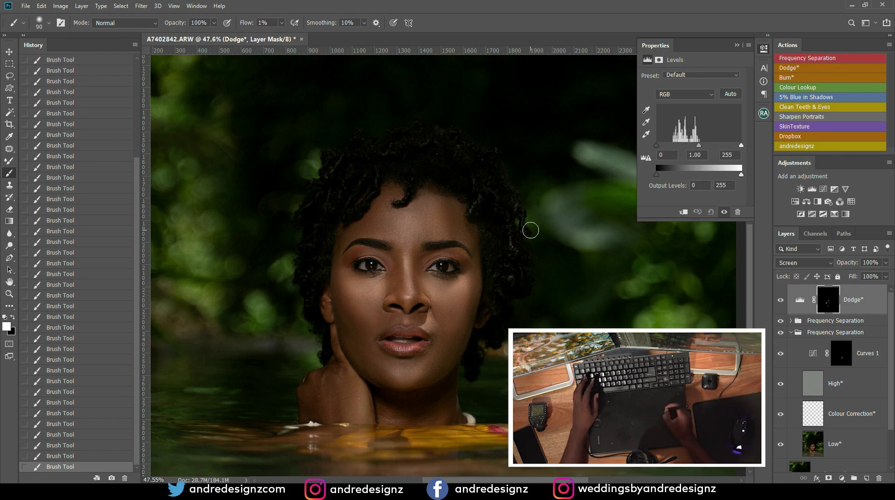
Add a Burn* layer with the Burn* action and burn around the left-hand mouth corner, right-hand cheek and jaw with the brush at size 90.
click(788, 78)
key(bracketright)
key(bracketright)
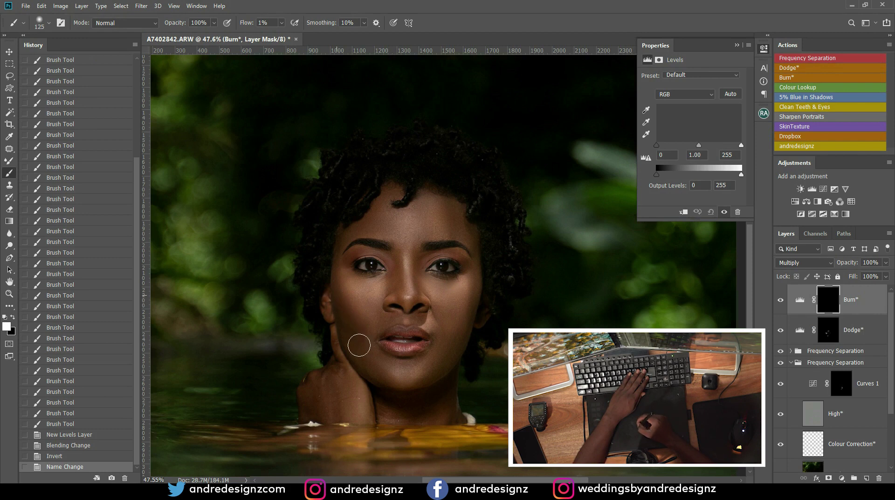
drag(368, 349, 382, 328)
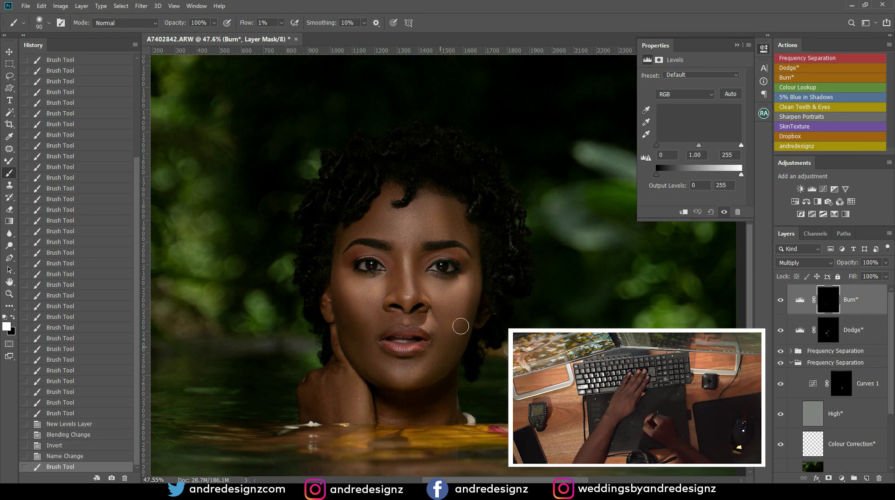
drag(450, 327, 478, 297)
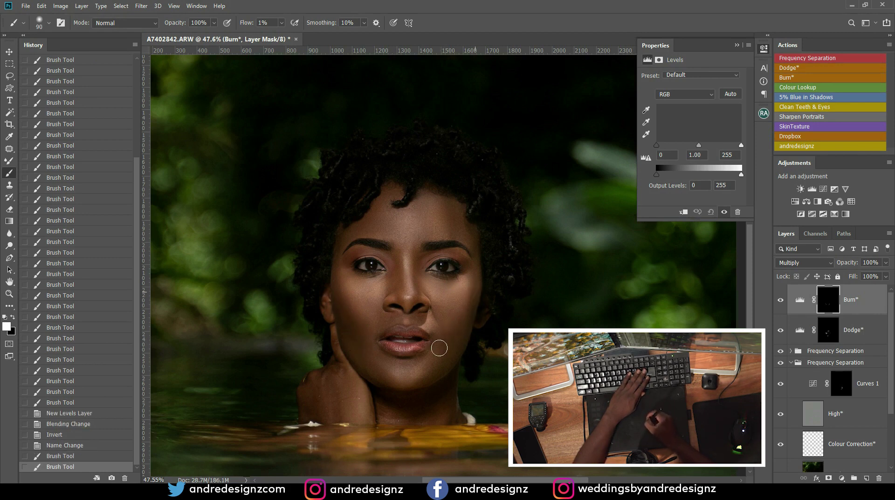
mouse_move(456, 340)
mouse_down()
mouse_move(457, 329)
mouse_move(448, 360)
mouse_up()
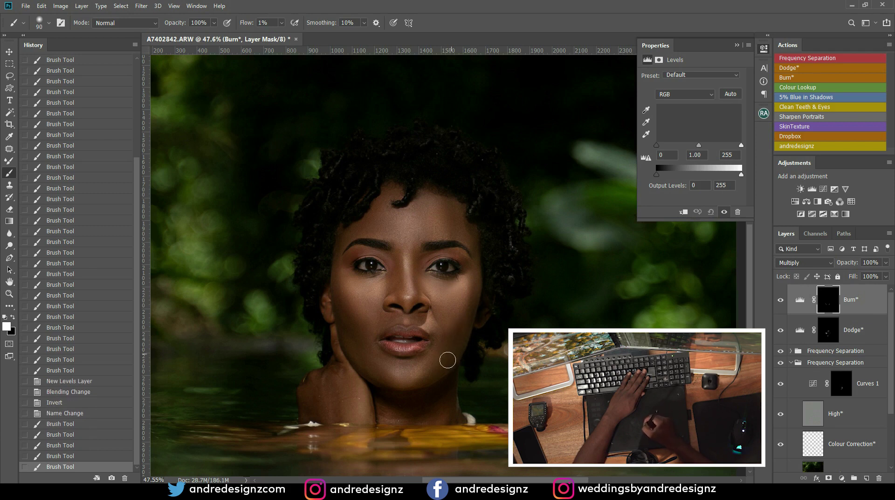
Burn the area just below the nose and the sides of the nose bridge, using brush size 70 for the bridge.
drag(400, 319, 406, 321)
key(bracketright)
key(bracketright)
key(bracketright)
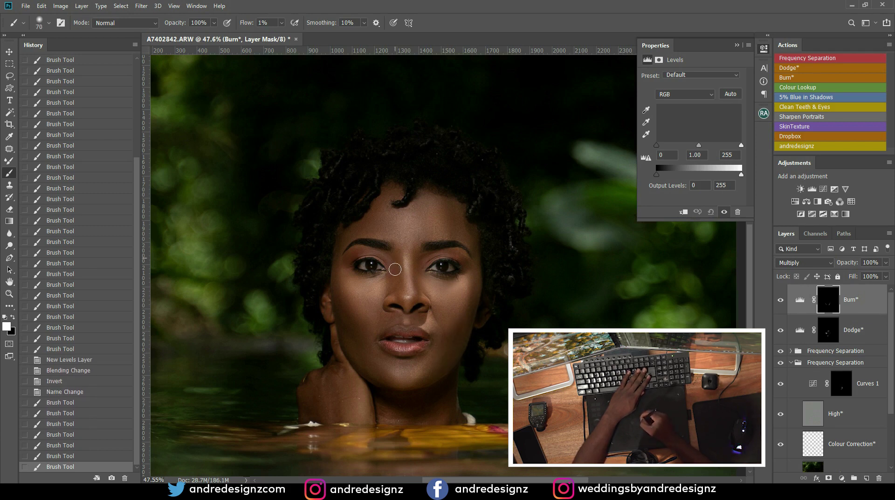
mouse_move(398, 281)
mouse_down()
mouse_move(425, 274)
mouse_move(419, 257)
mouse_move(428, 275)
mouse_up()
Burn both outer edges of the forehead and temples on the Burn* mask with the brush at size 125.
key(bracketright)
key(bracketright)
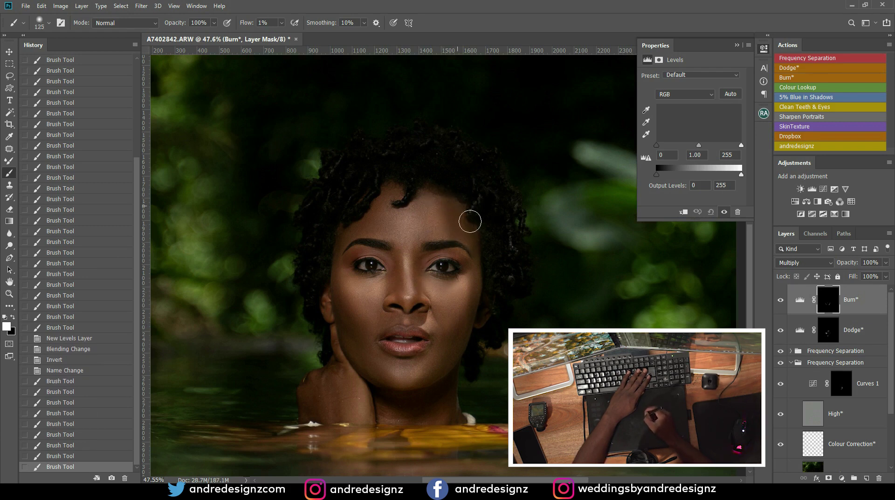
drag(466, 246, 459, 222)
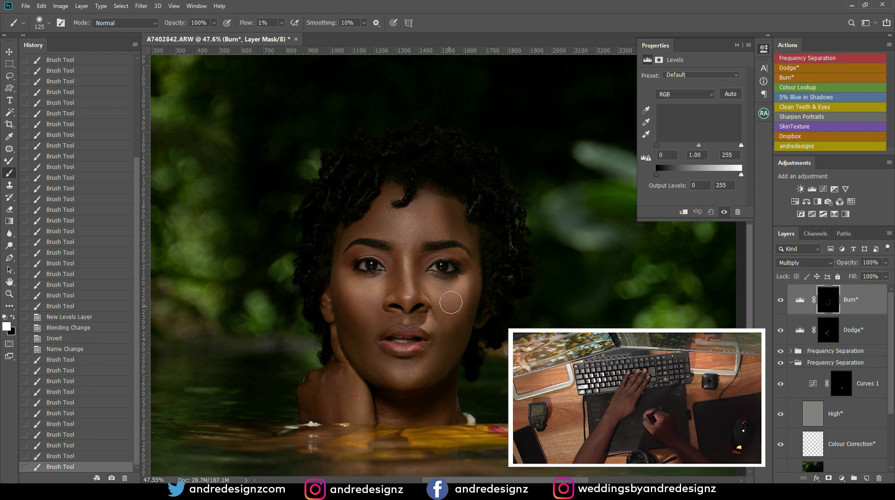
drag(350, 238, 351, 246)
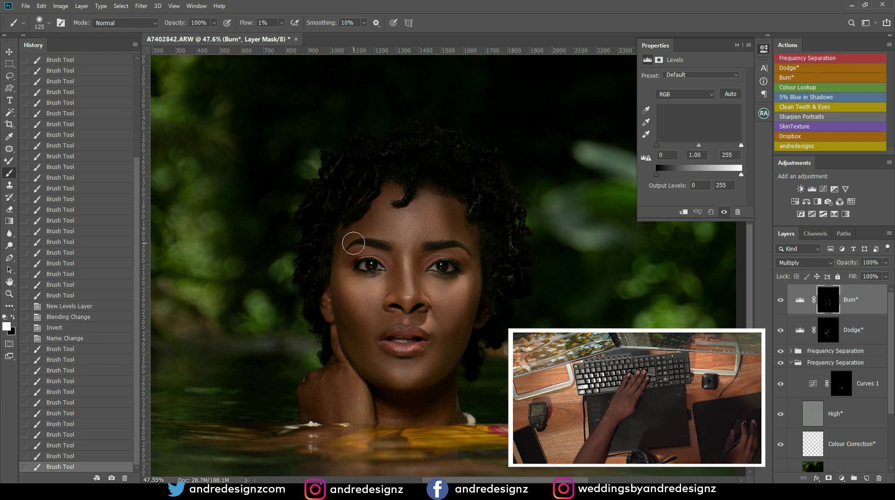
Compare the retouched portrait with the original Background layer shown alone, examining the whole image and the face.
scroll(392, 280, down, 3)
scroll(392, 280, down, 3)
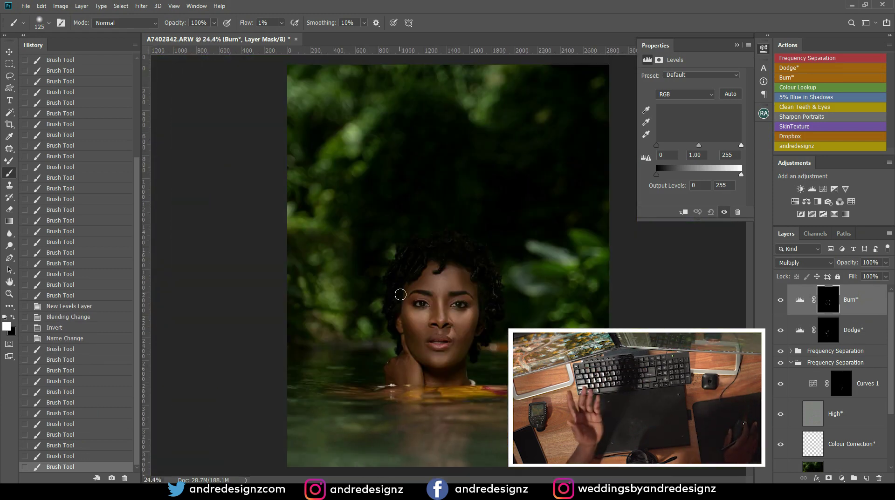
scroll(504, 303, up, 1)
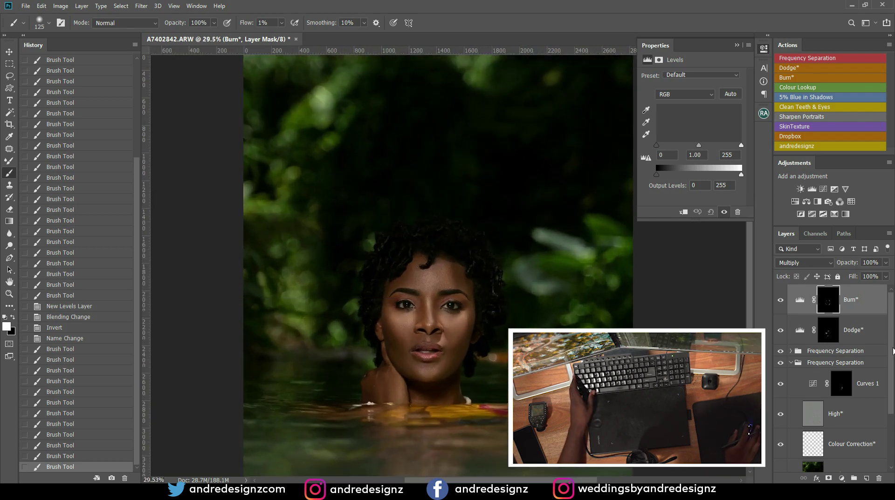
scroll(893, 351, down, 3)
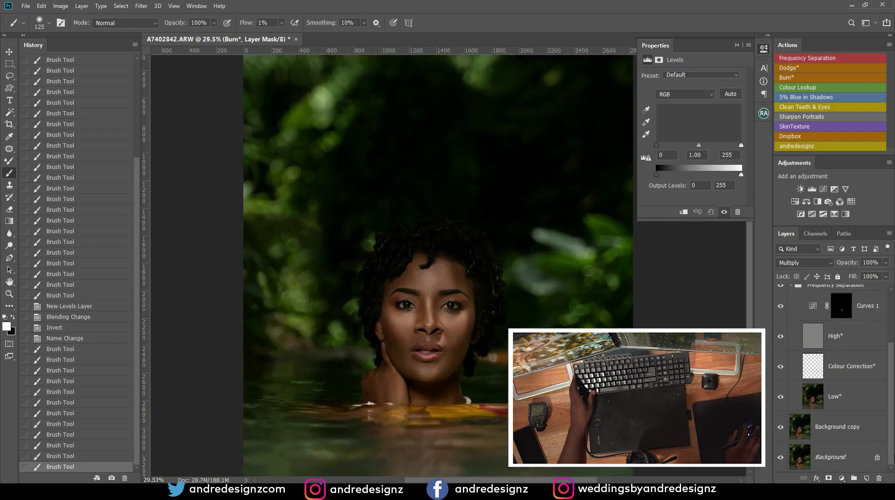
alt+click(781, 459)
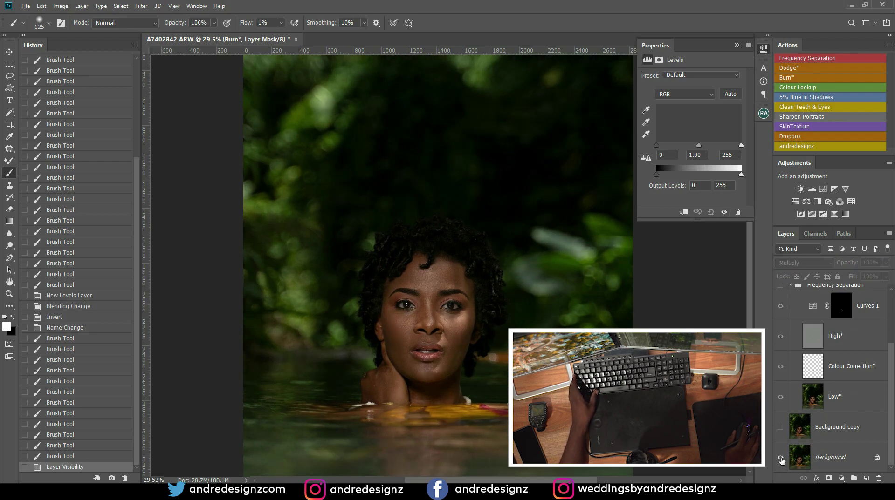
alt+click(781, 459)
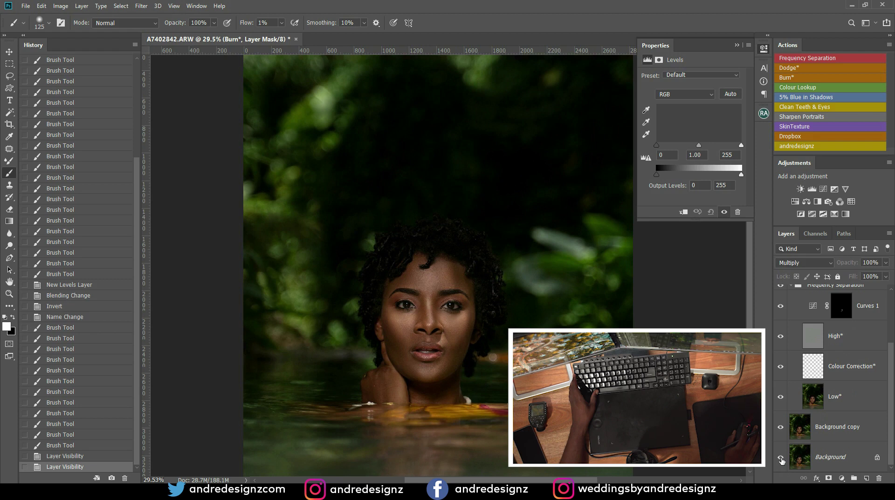
alt+click(780, 458)
alt+click(780, 459)
alt+click(780, 458)
alt+click(781, 458)
scroll(464, 340, up, 5)
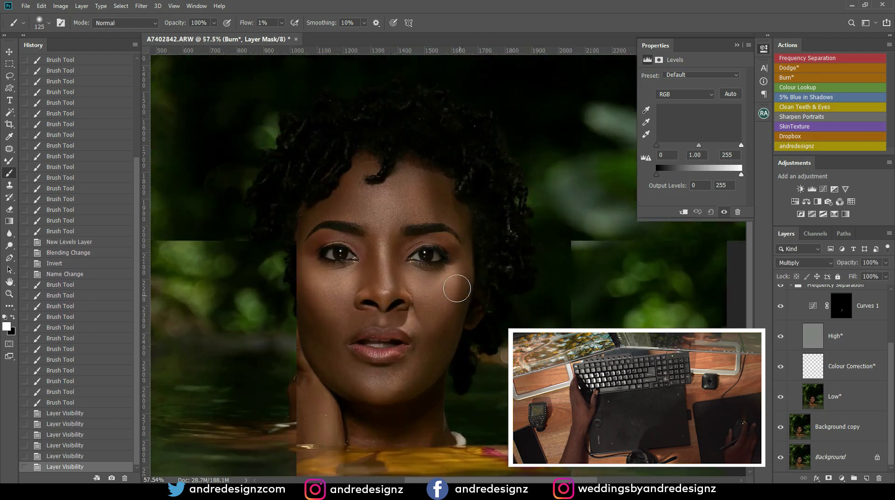
scroll(457, 288, up, 2)
scroll(456, 287, down, 2)
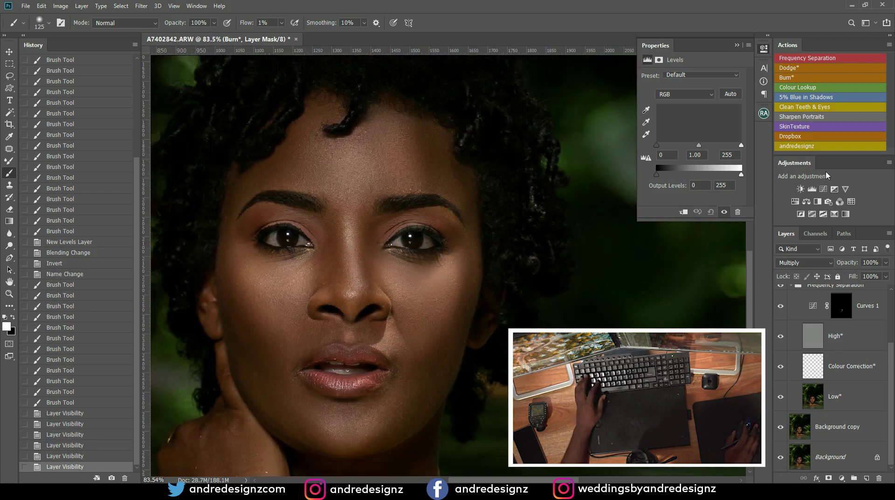
Run the Clean Teeth & Eyes action to add its masked group above the Burn* layer.
click(836, 288)
drag(893, 348, 893, 282)
click(855, 294)
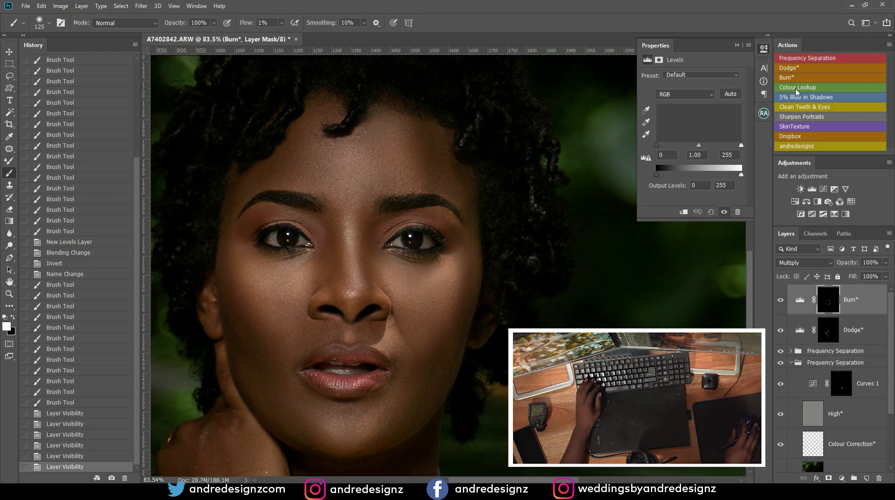
click(802, 109)
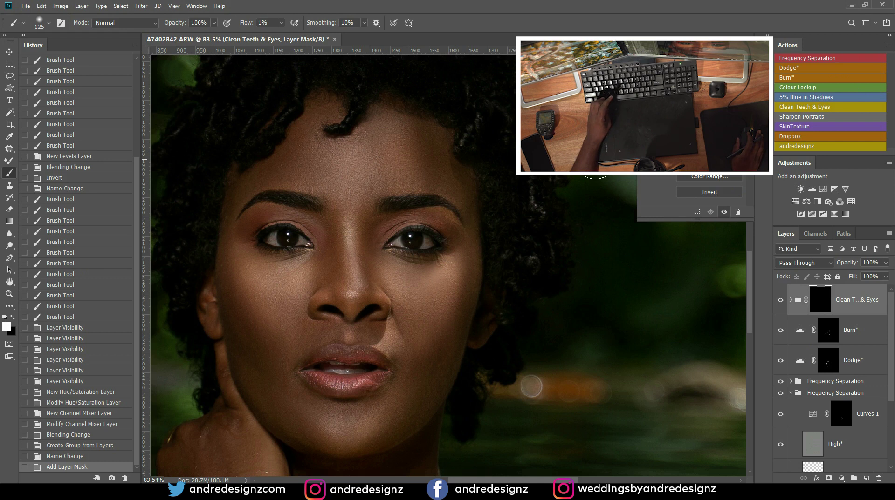
Brighten the whites of both eyes on the Clean Teeth & Eyes mask with a size 20 brush at 24% flow.
scroll(417, 246, up, 3)
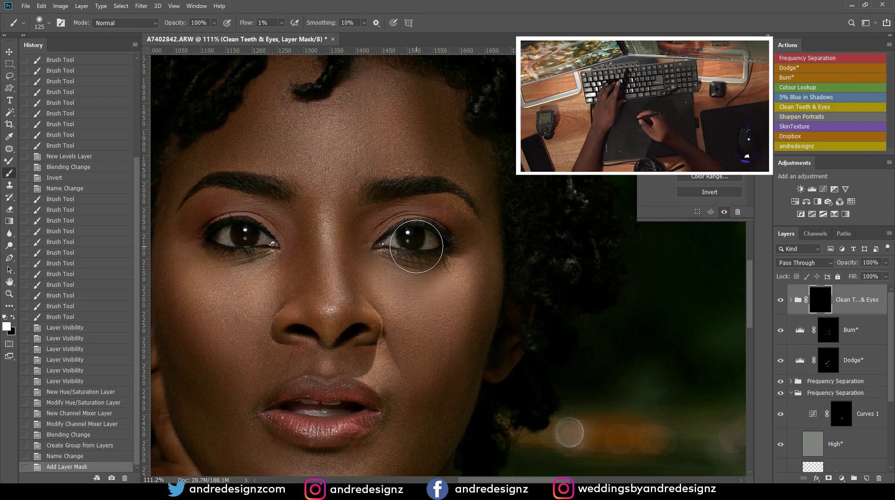
key(bracketleft)
key(bracketleft)
key(bracketleft)
key(bracketleft)
key(bracketleft)
click(281, 22)
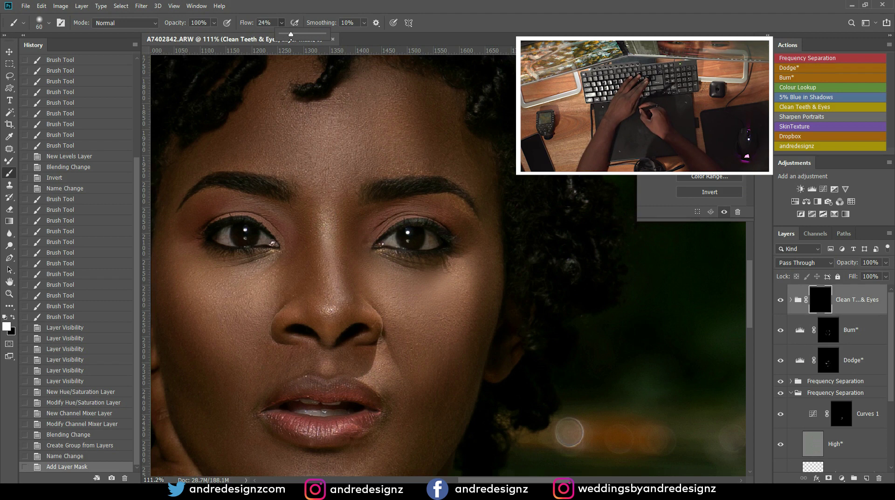
key(bracketleft)
key(bracketleft)
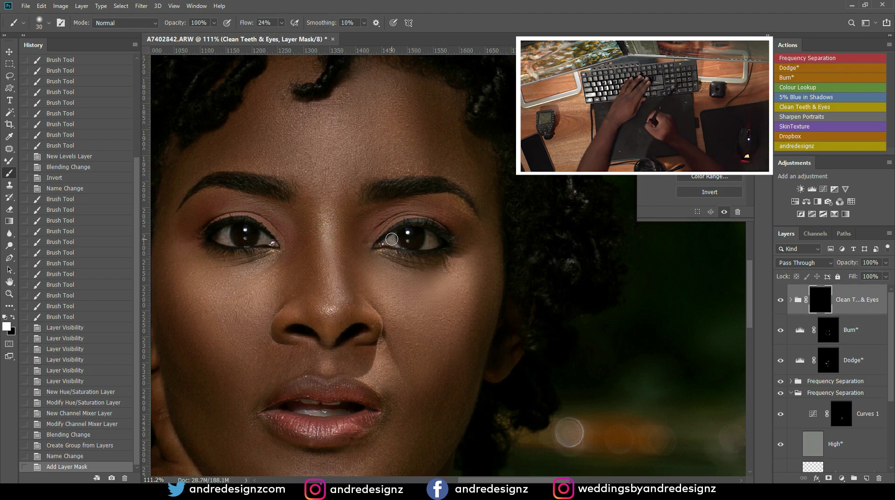
click(390, 242)
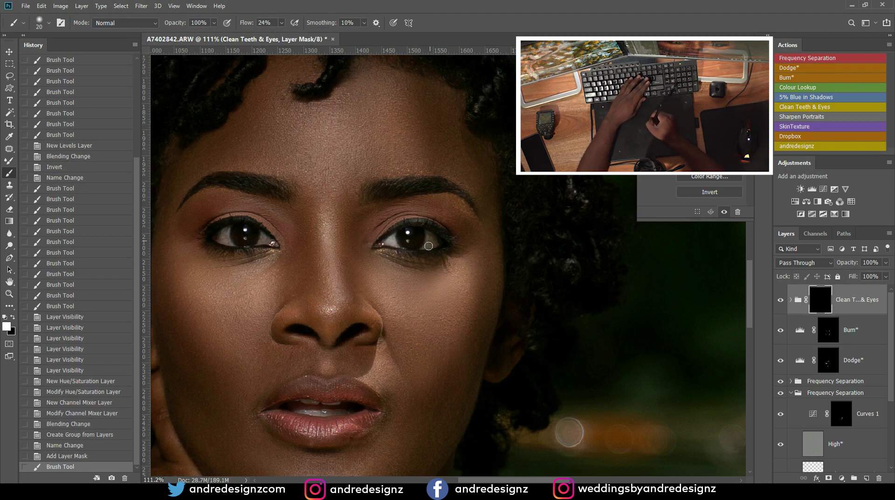
drag(435, 243, 433, 247)
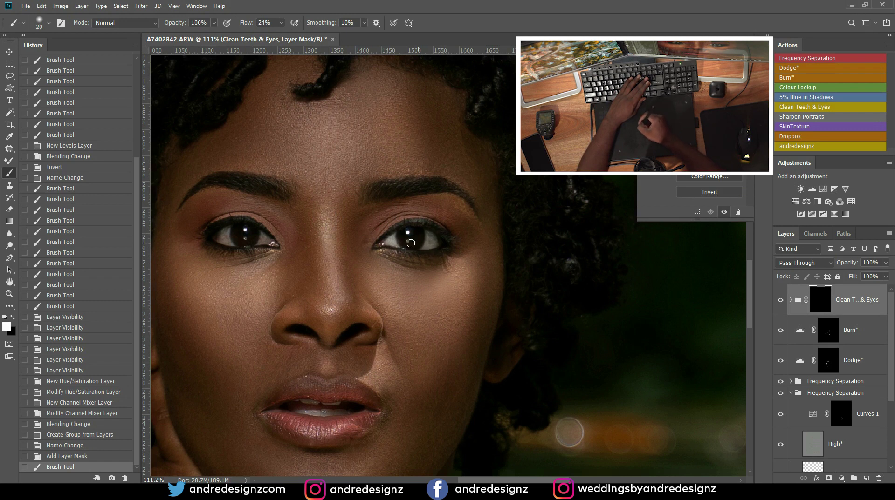
click(265, 244)
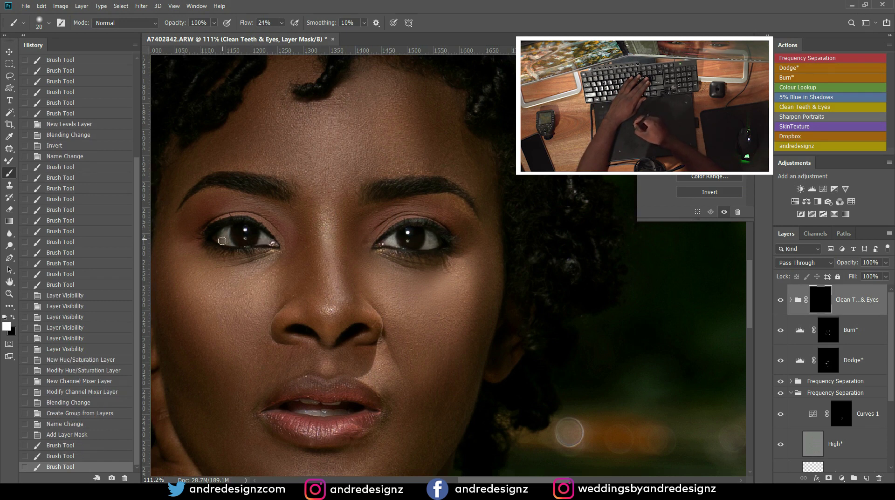
click(235, 249)
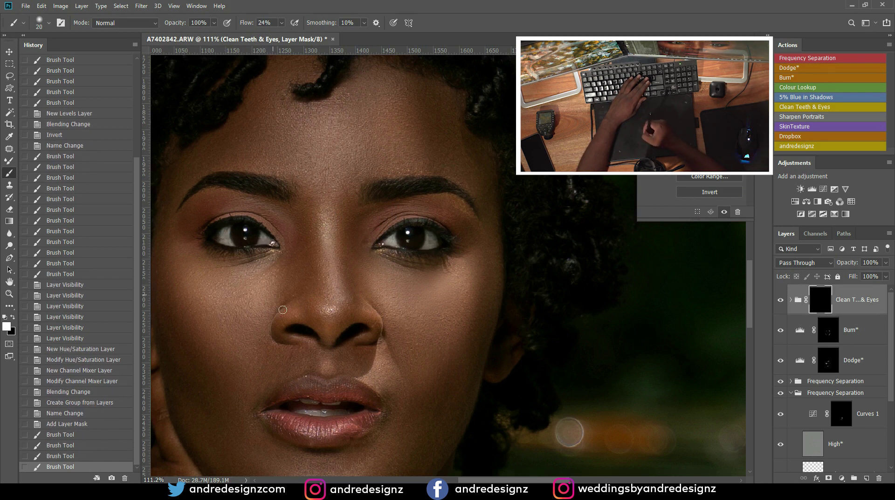
Brighten the visible teeth on the Clean Teeth & Eyes mask and compare the portrait with the group hidden and shown.
click(327, 409)
click(304, 403)
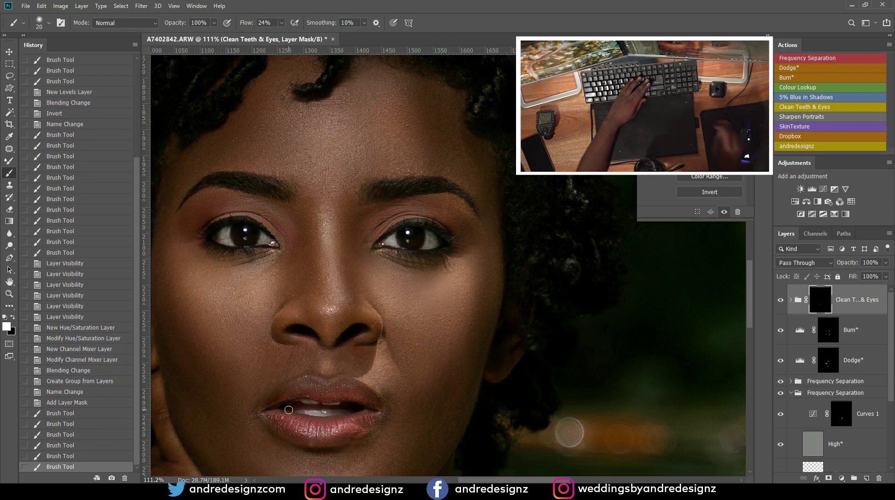
scroll(396, 366, down, 5)
scroll(430, 329, down, 4)
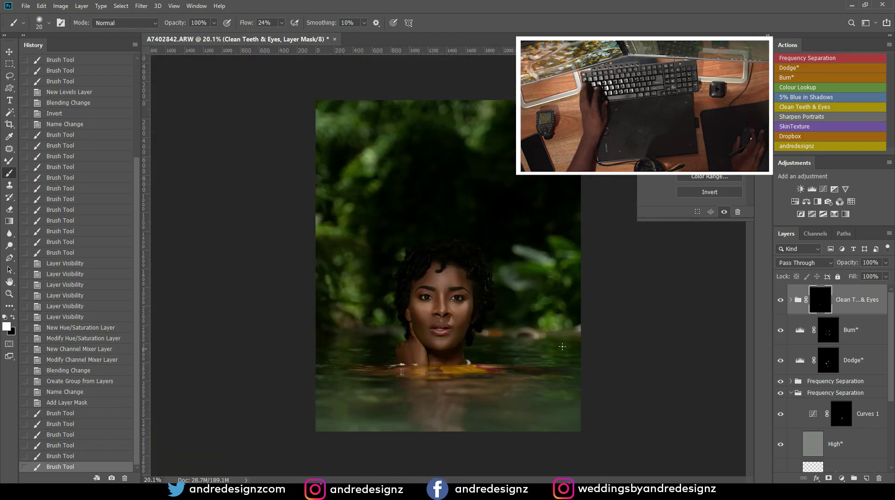
scroll(541, 330, up, 4)
click(781, 301)
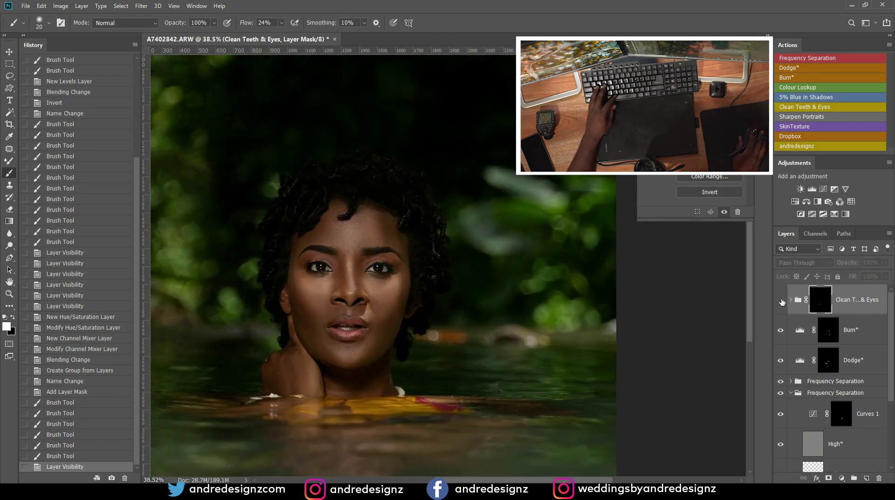
click(781, 301)
click(860, 298)
click(867, 479)
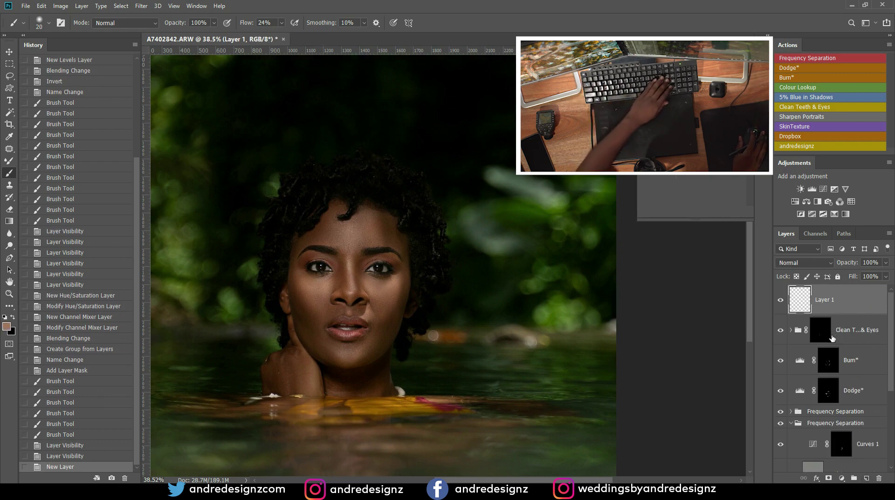
key(Delete)
Add a brightening Curves adjustment layer above the Clean Teeth & Eyes group and invert its mask to black.
click(823, 189)
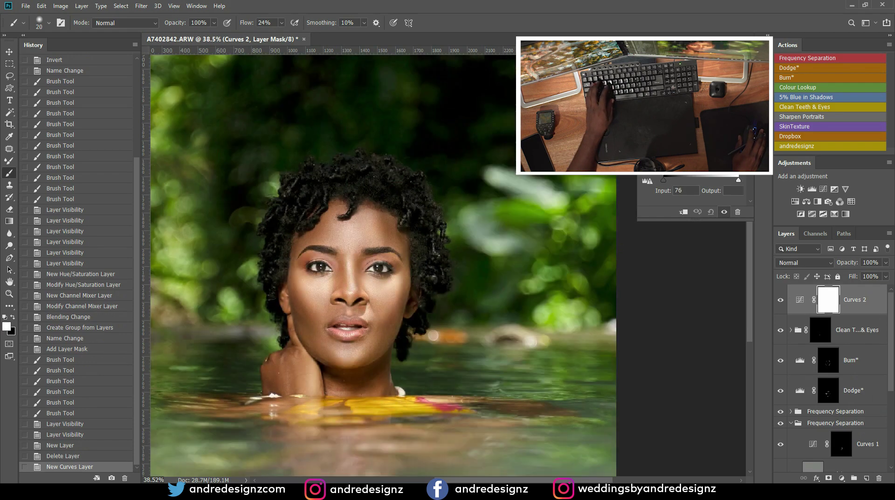
click(829, 299)
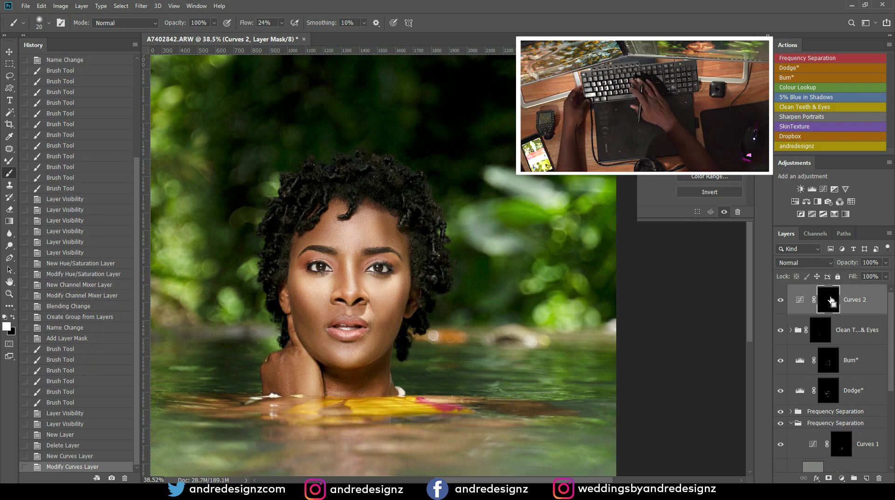
key(ctrl+i)
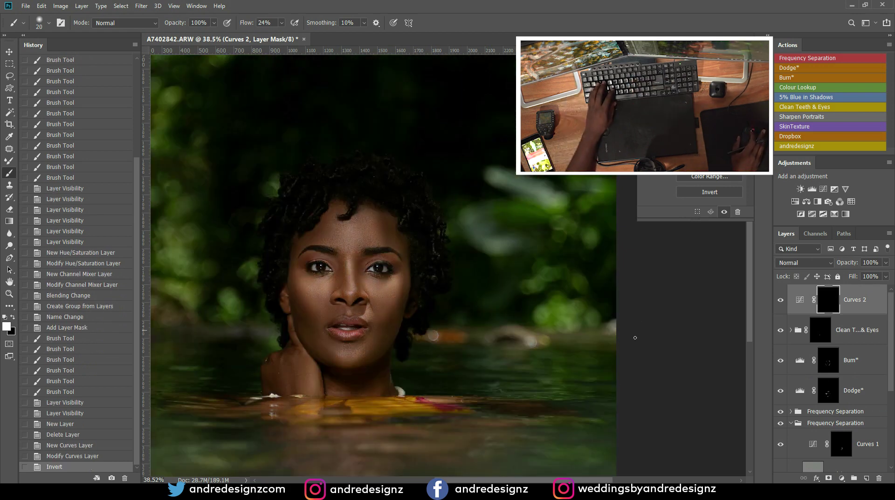
Brighten the irises of both eyes on the Curves 2 mask with a size 20 brush at 45% flow.
drag(388, 272, 429, 272)
scroll(278, 263, up, 9)
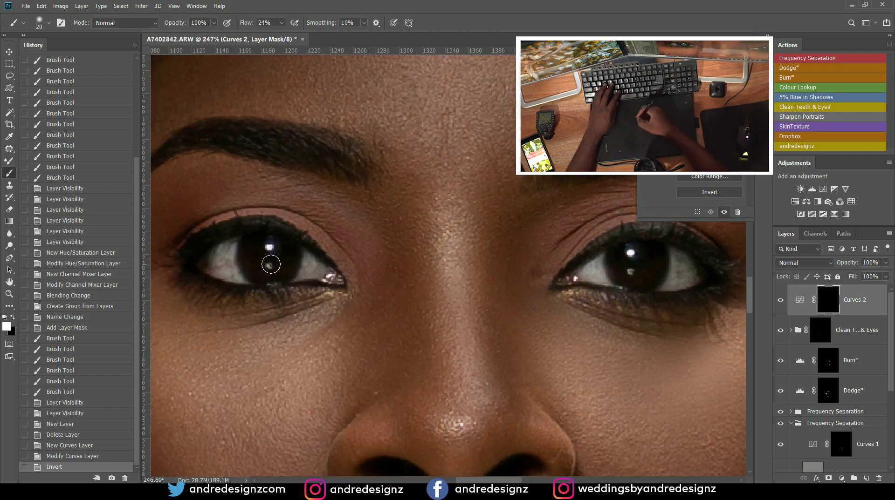
click(281, 22)
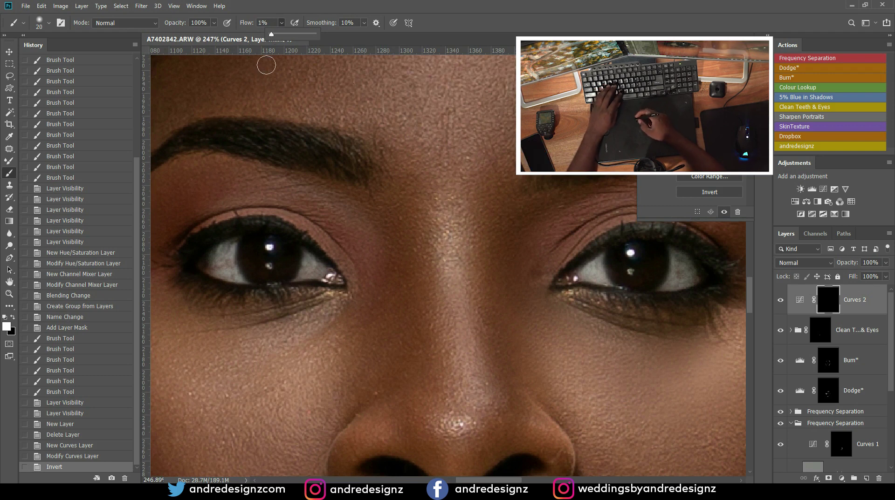
click(252, 246)
drag(247, 250, 273, 276)
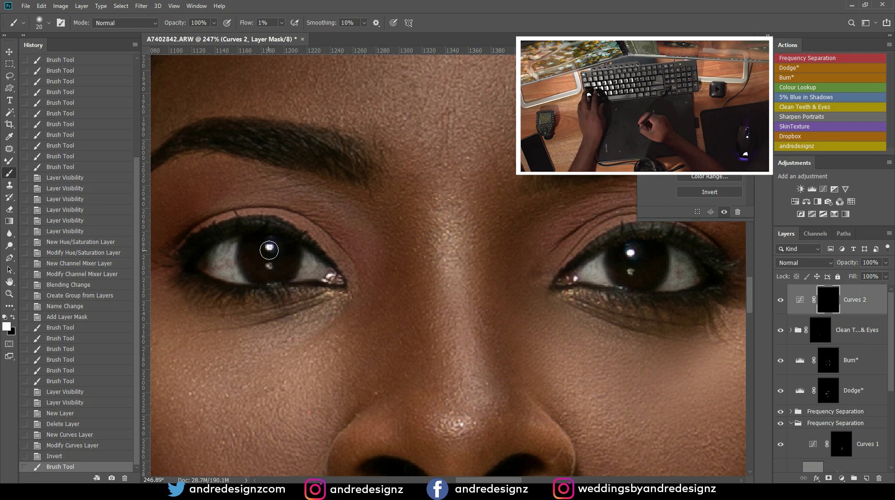
key(ctrl+z)
click(281, 23)
click(300, 36)
mouse_move(248, 250)
mouse_down()
mouse_move(265, 278)
mouse_move(253, 239)
mouse_move(290, 255)
mouse_move(268, 290)
mouse_move(289, 247)
mouse_up()
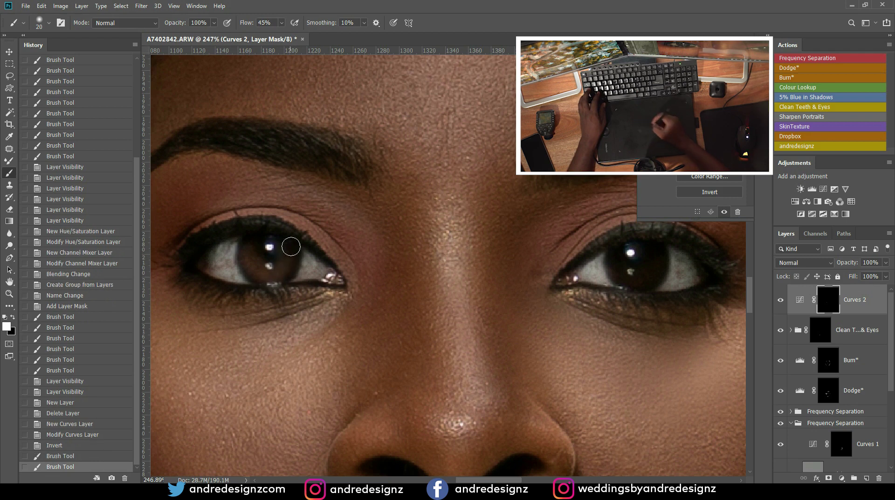
drag(624, 273, 657, 256)
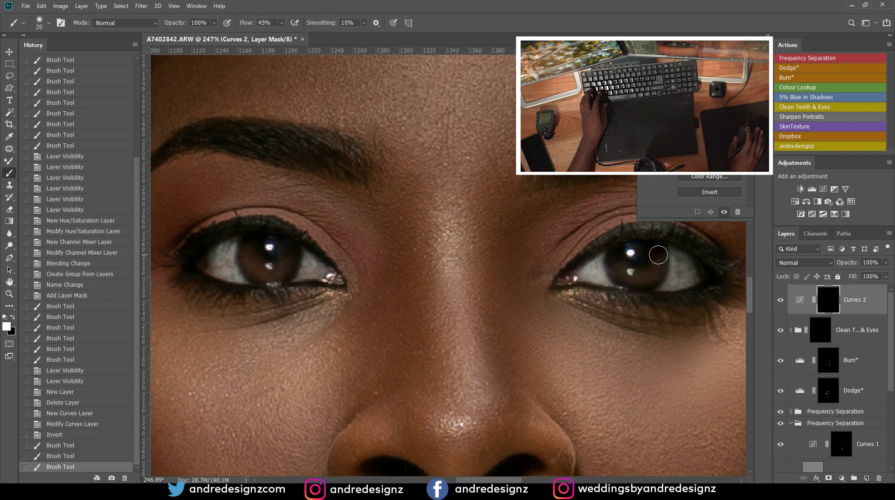
Check the brightened eyes against the whole face and set the Curves 2 layer's fill to 41%.
scroll(618, 264, down, 8)
scroll(608, 273, down, 5)
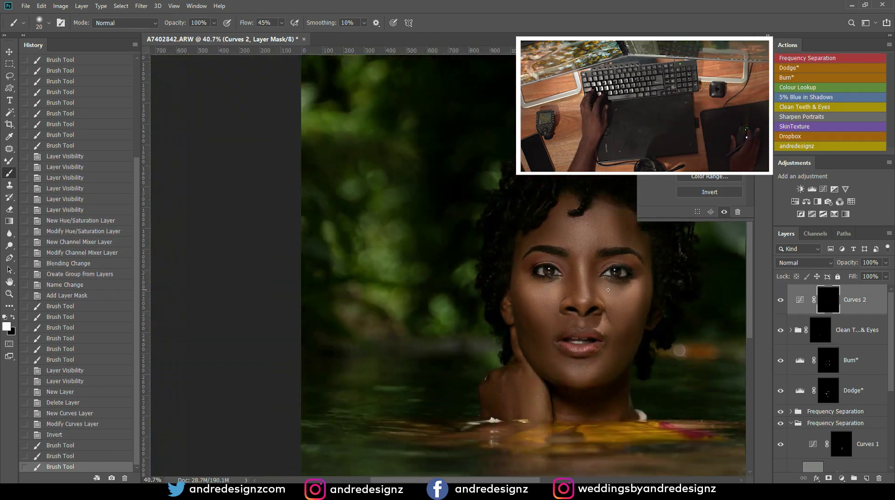
scroll(649, 278, up, 3)
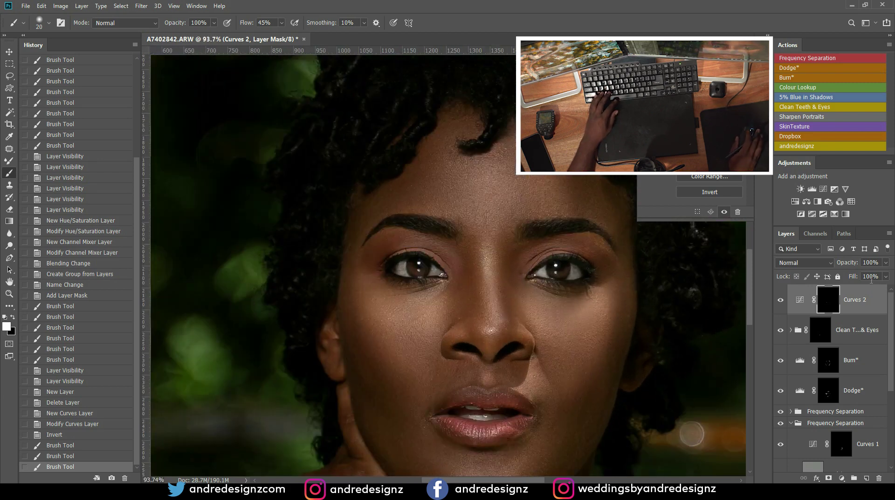
click(886, 277)
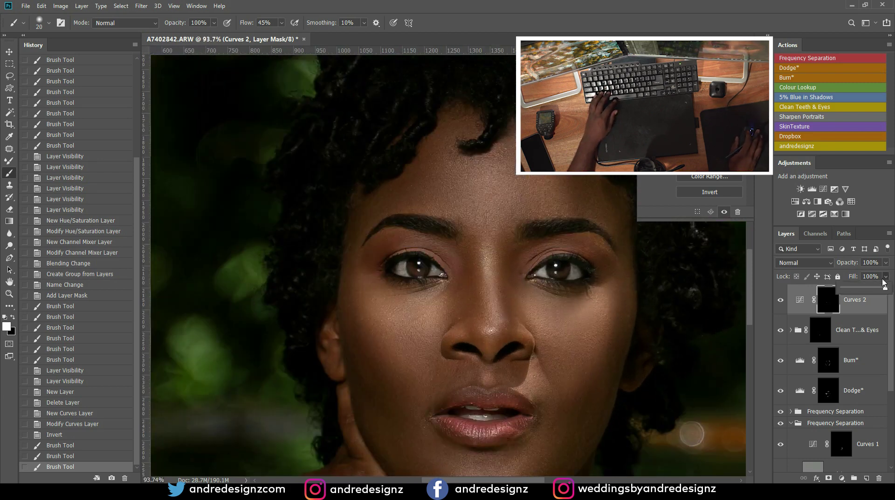
click(860, 290)
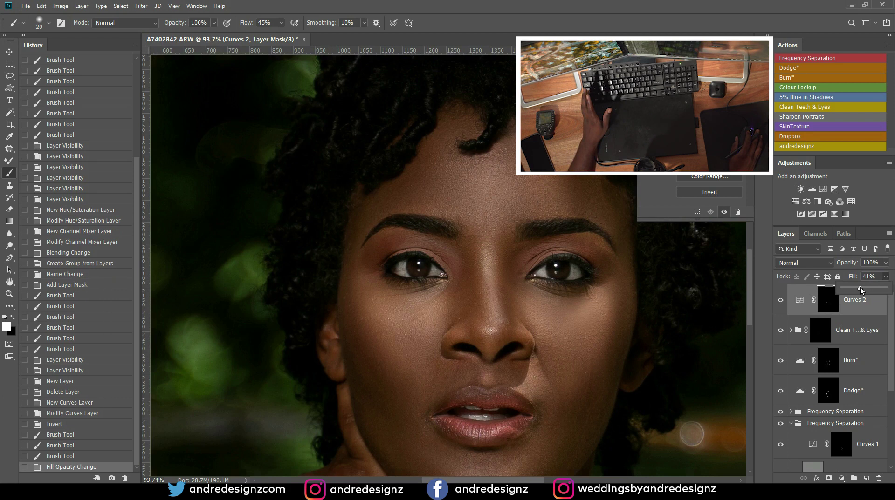
Patch the veins in the white of the image-left eye on the High* layer of the lower Frequency Separation group.
scroll(409, 278, up, 9)
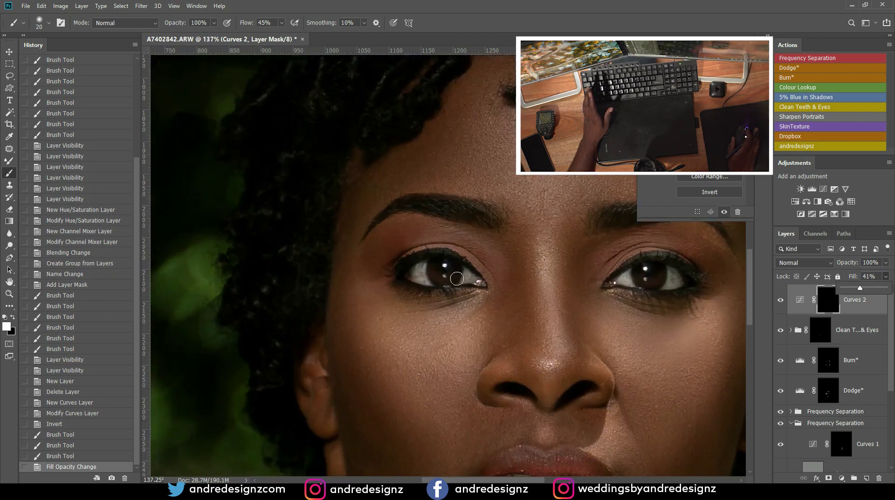
scroll(811, 347, down, 5)
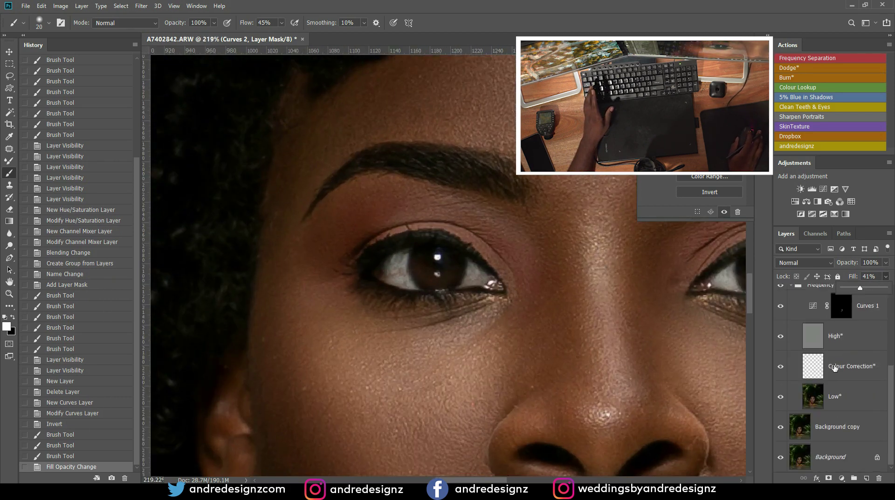
click(842, 337)
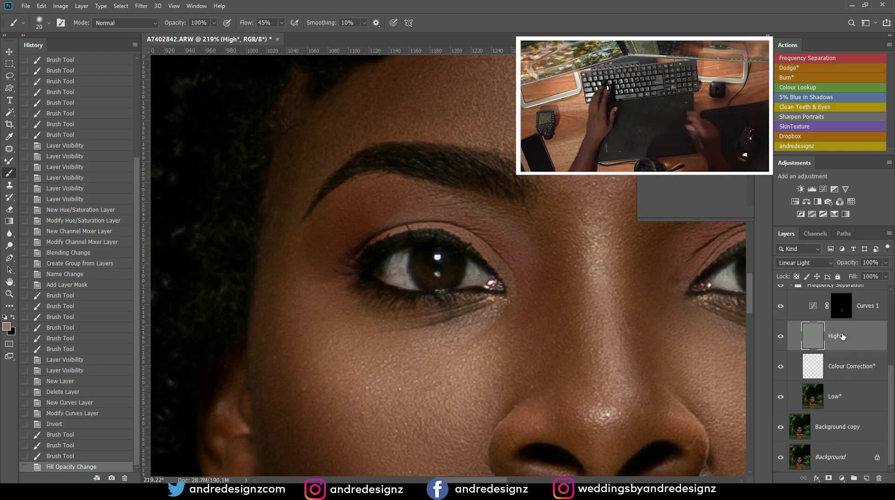
key(j)
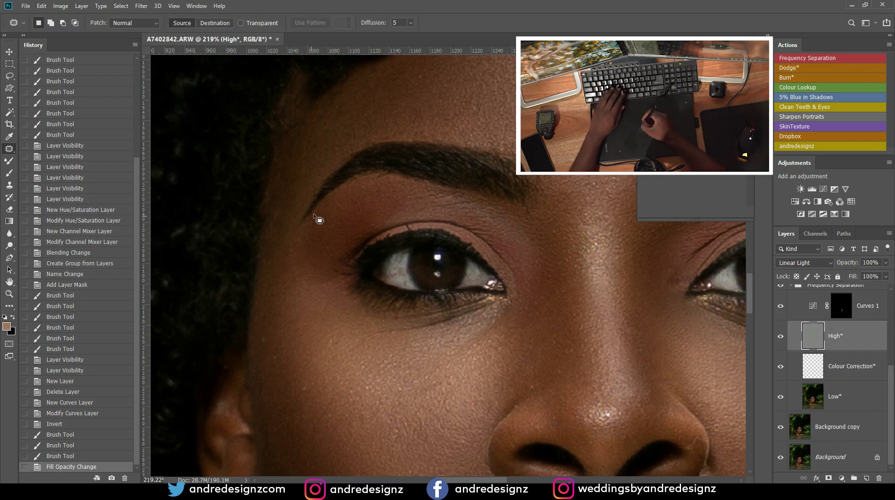
drag(398, 275, 400, 268)
key(ctrl+d)
drag(397, 271, 402, 261)
key(ctrl+d)
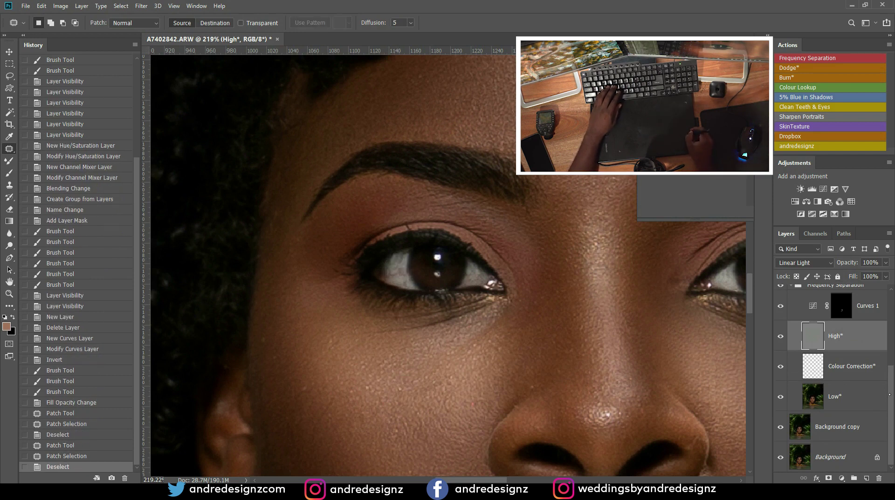
Expand the upper Frequency Separation group and patch the remaining veins in the same eye's white on its High* layer.
drag(890, 395, 893, 356)
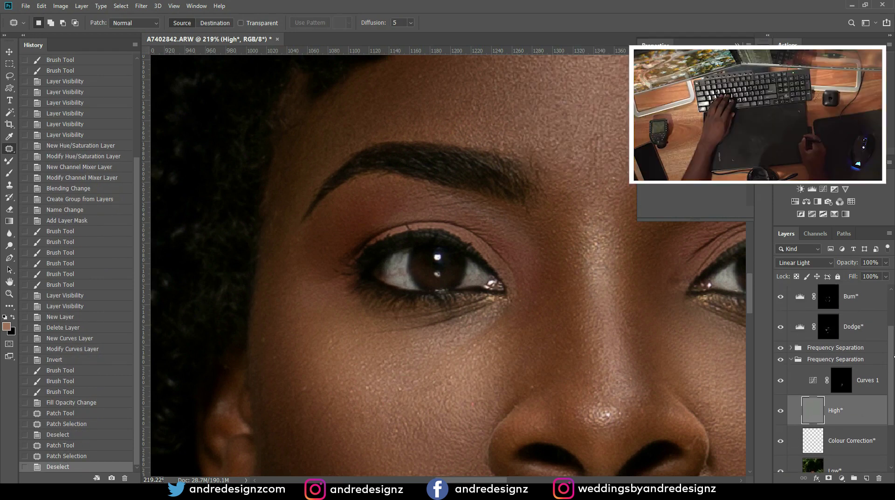
click(791, 348)
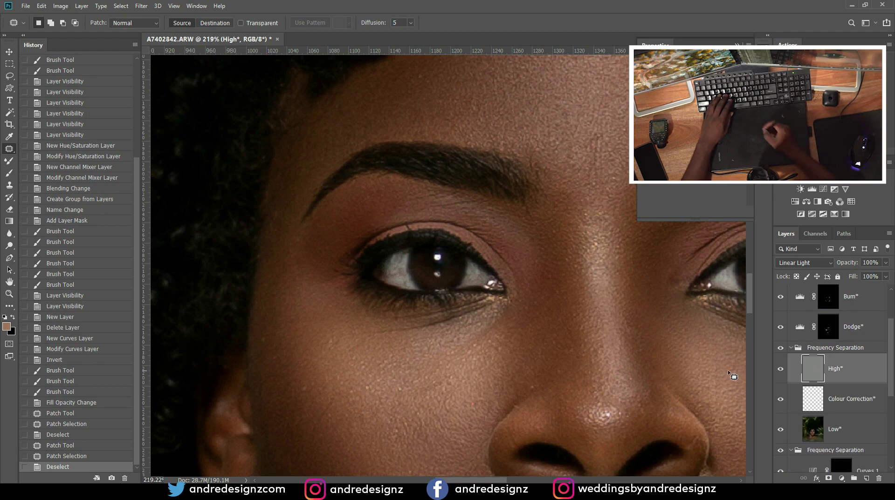
drag(404, 269, 405, 277)
key(ctrl+z)
key(ctrl+d)
drag(404, 270, 402, 264)
mouse_move(401, 268)
mouse_down()
mouse_move(407, 285)
mouse_move(402, 272)
mouse_up()
key(ctrl+d)
key(ctrl+d)
drag(397, 274, 397, 266)
key(ctrl+d)
key(ctrl+d)
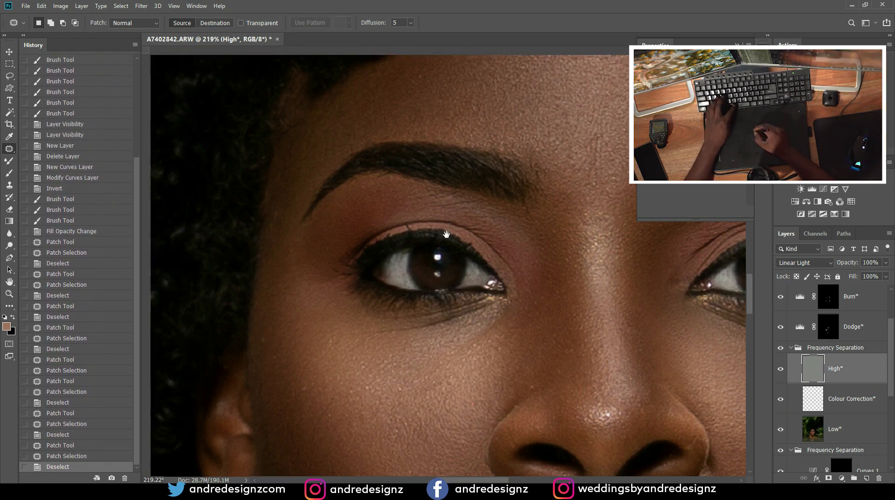
Patch the veins in the outer white of the image-right eye on the High* layer.
drag(445, 236, 253, 173)
drag(435, 219, 366, 221)
drag(538, 215, 543, 217)
mouse_move(530, 208)
mouse_down()
mouse_move(538, 206)
mouse_move(539, 223)
mouse_up()
key(ctrl+d)
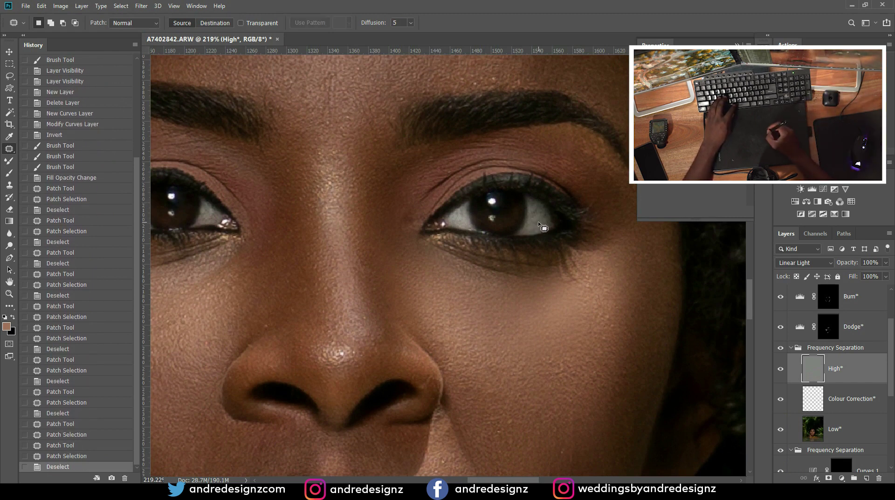
Patch the uneven skin texture below the outer end of the image-right eyebrow on the High* layer.
drag(565, 161, 439, 247)
mouse_move(467, 188)
mouse_down()
mouse_move(479, 192)
mouse_move(486, 182)
mouse_move(518, 198)
mouse_up()
key(ctrl+d)
key(ctrl+d)
mouse_move(444, 235)
mouse_down()
mouse_move(504, 267)
mouse_move(484, 197)
mouse_up()
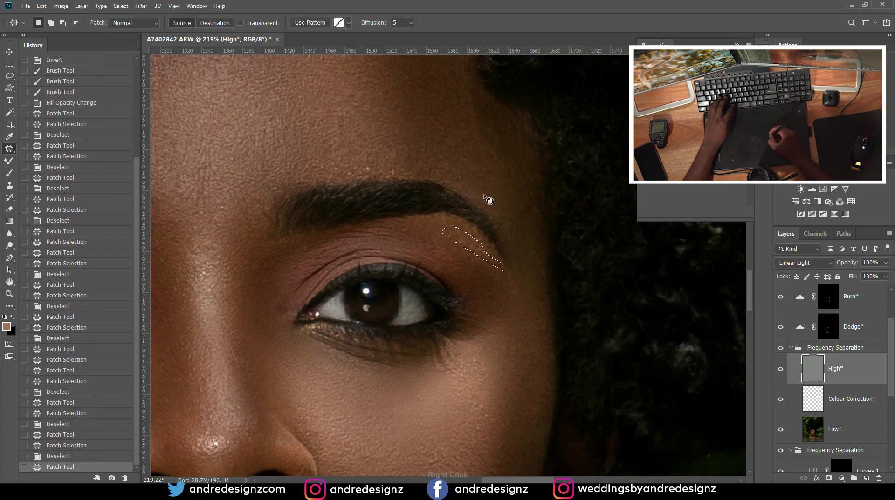
key(ctrl+d)
mouse_move(480, 232)
mouse_down()
mouse_move(488, 242)
mouse_move(482, 234)
mouse_up()
drag(482, 239, 488, 252)
click(491, 267)
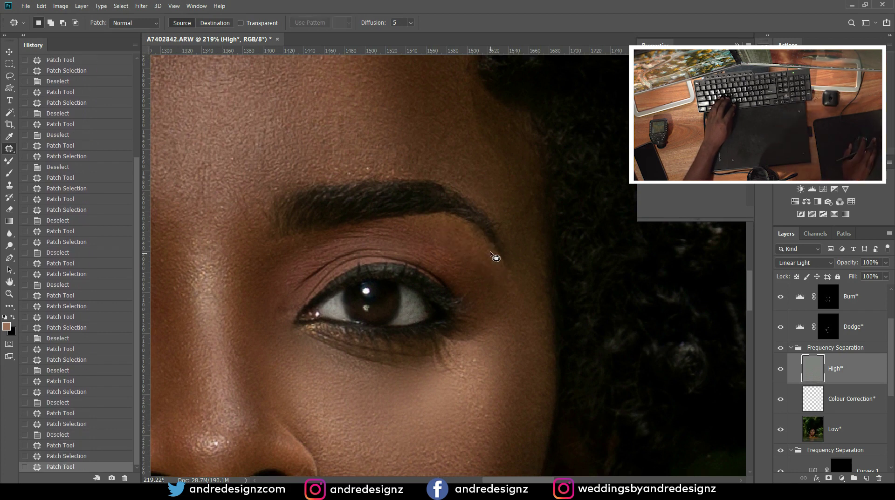
Stamp all visible layers into a new layer above Curves 2 and duplicate the stamped layer.
scroll(494, 272, down, 12)
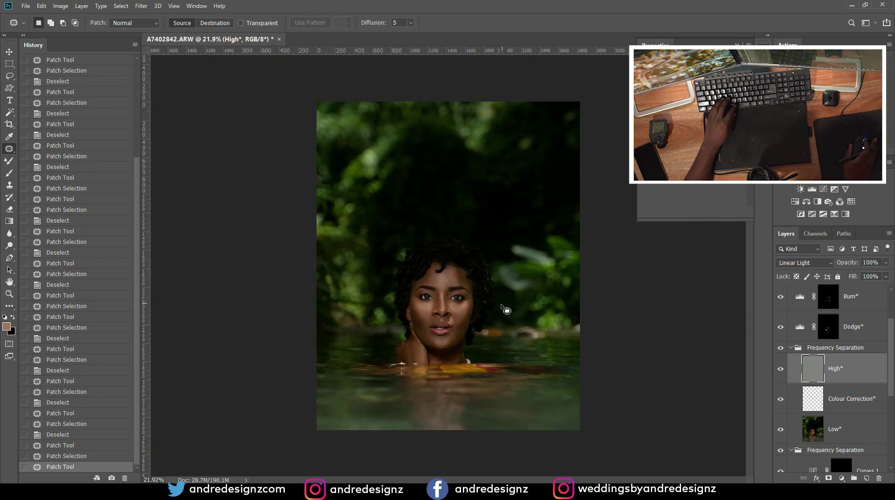
scroll(508, 309, up, 5)
scroll(506, 318, down, 1)
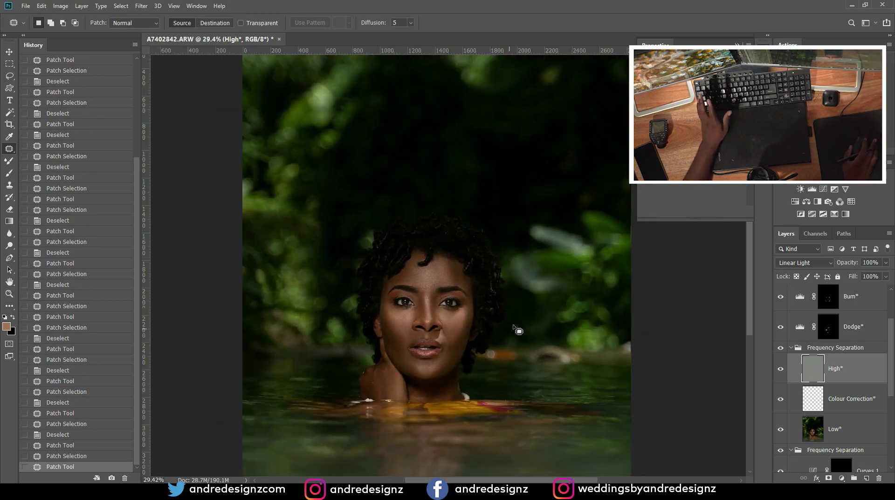
scroll(512, 321, down, 2)
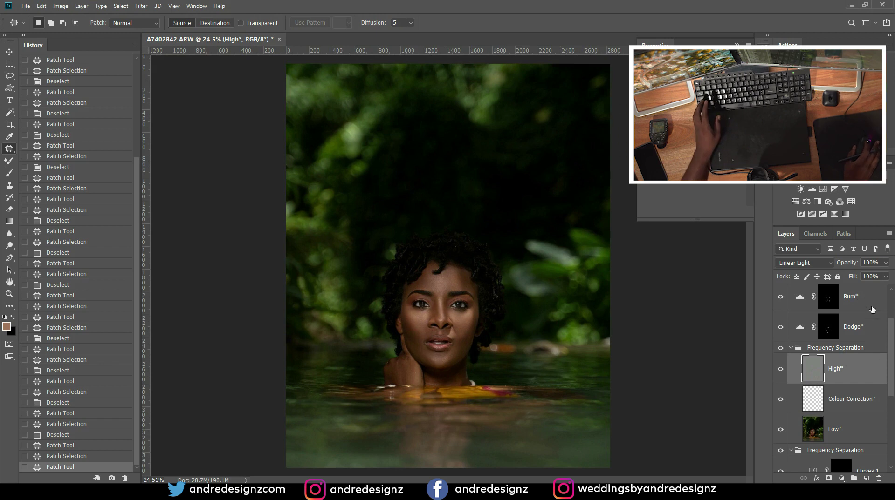
drag(892, 334, 891, 302)
click(858, 302)
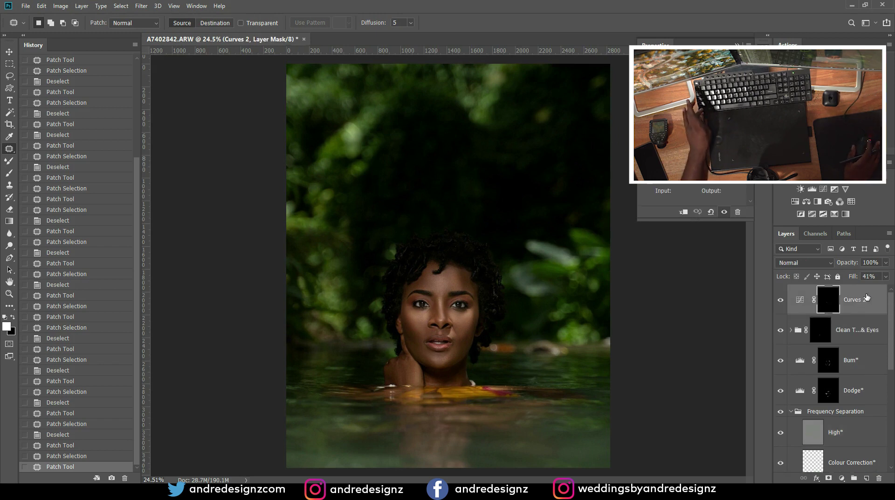
key(ctrl+shift+alt+e)
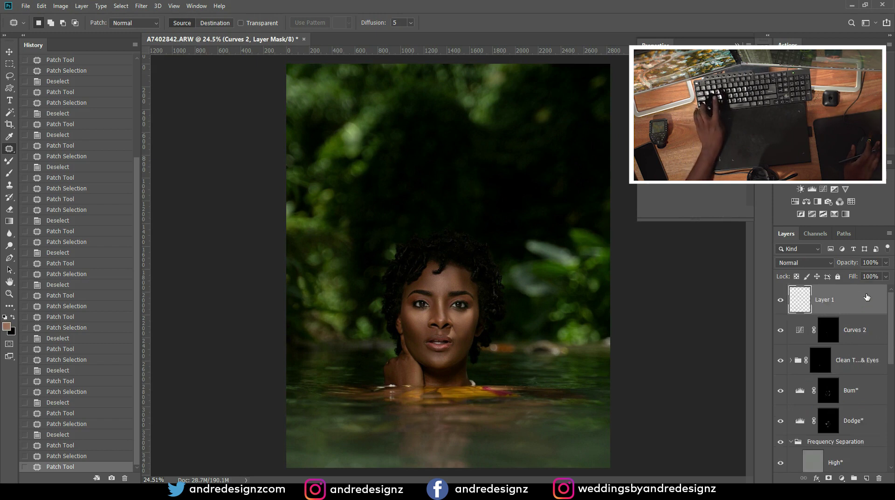
key(ctrl+j)
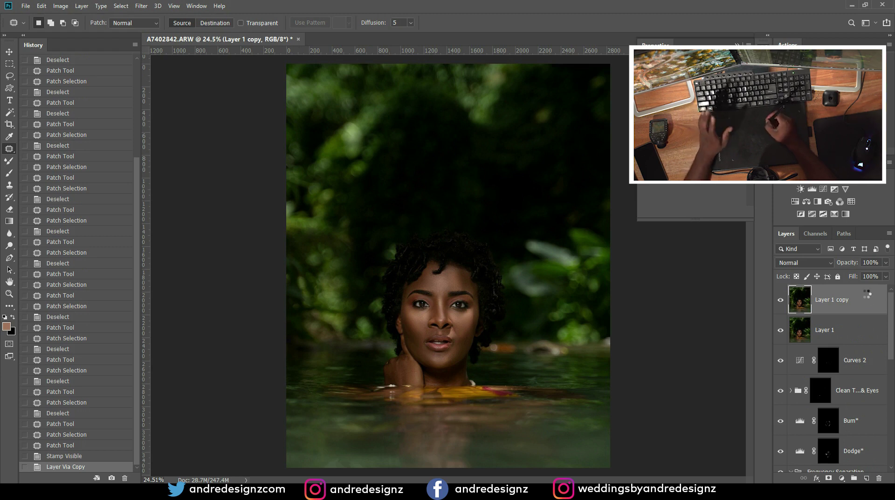
Apply automatic tone settings to the duplicated layer in the Camera Raw filter, with Shadows at +34 and Dehaze at +14.
key(ctrl+shift+a)
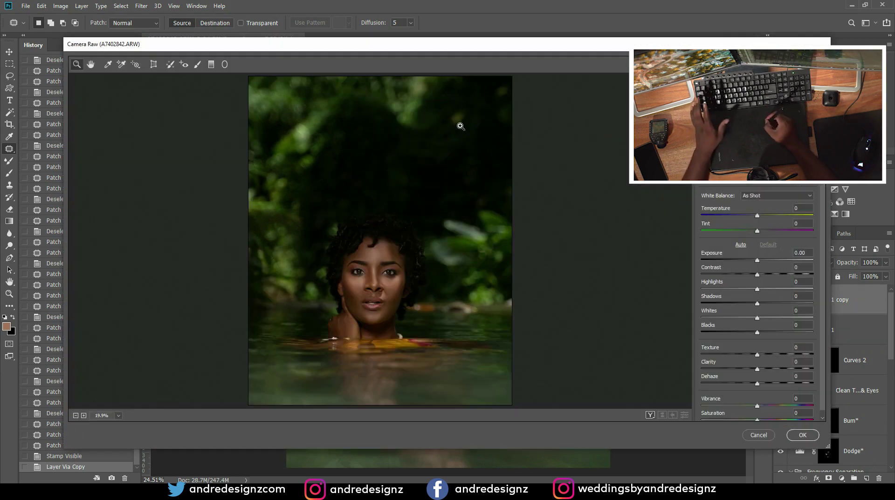
click(740, 244)
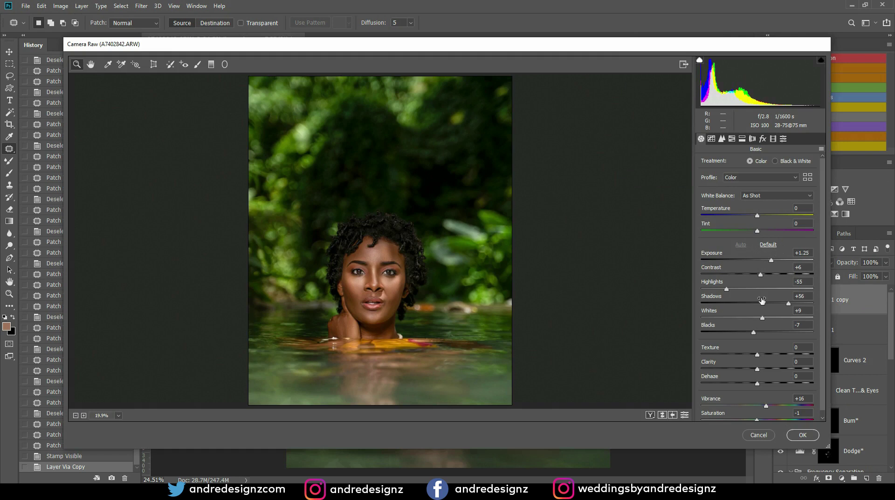
drag(789, 305, 779, 306)
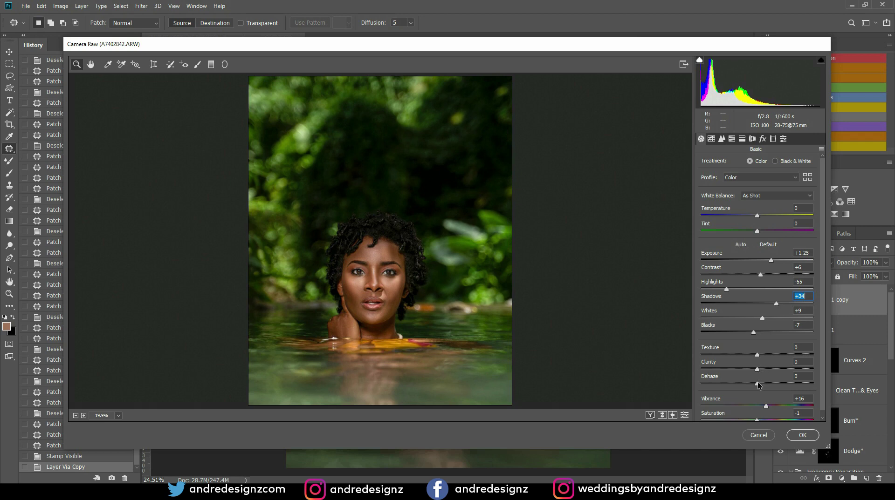
mouse_move(757, 384)
mouse_down()
mouse_move(786, 386)
mouse_move(764, 387)
mouse_up()
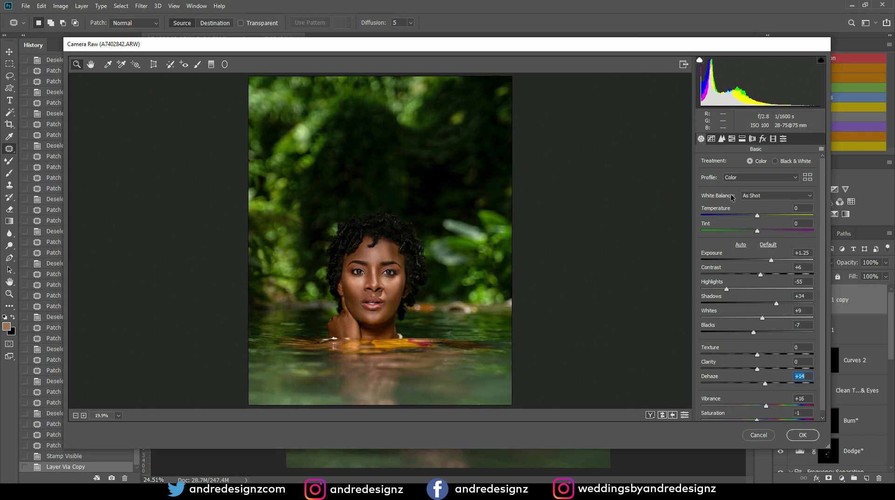
Shift the hue of the greens to +43 in the Camera Raw HSL adjustments.
click(731, 139)
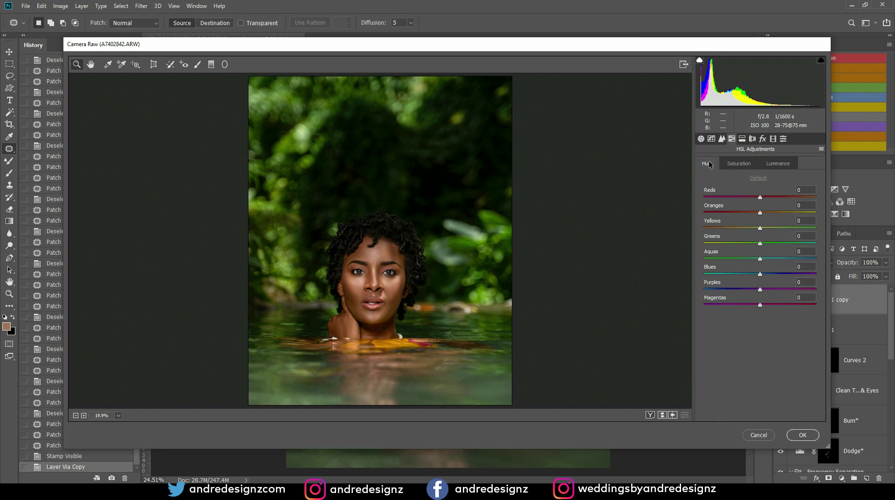
drag(761, 242, 714, 243)
drag(662, 255, 790, 262)
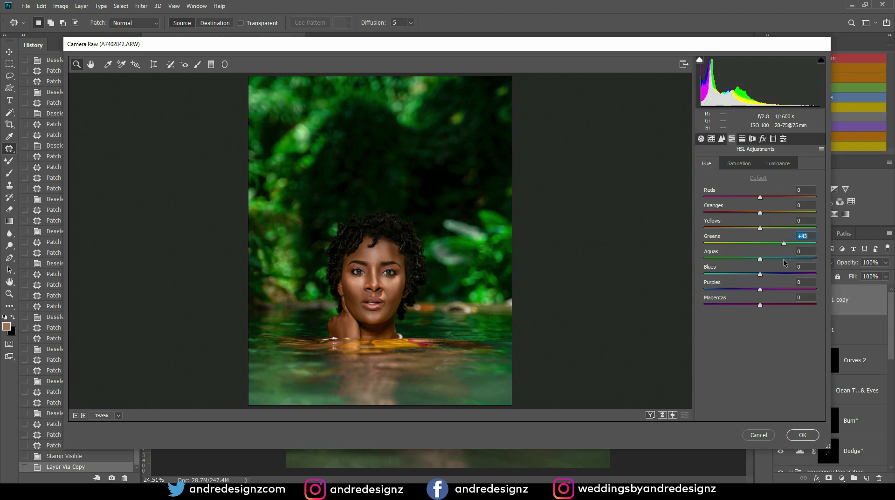
Apply the Camera Raw adjustments to the duplicated layer and check the graded portrait as a whole and around the face.
drag(720, 236, 724, 249)
click(804, 435)
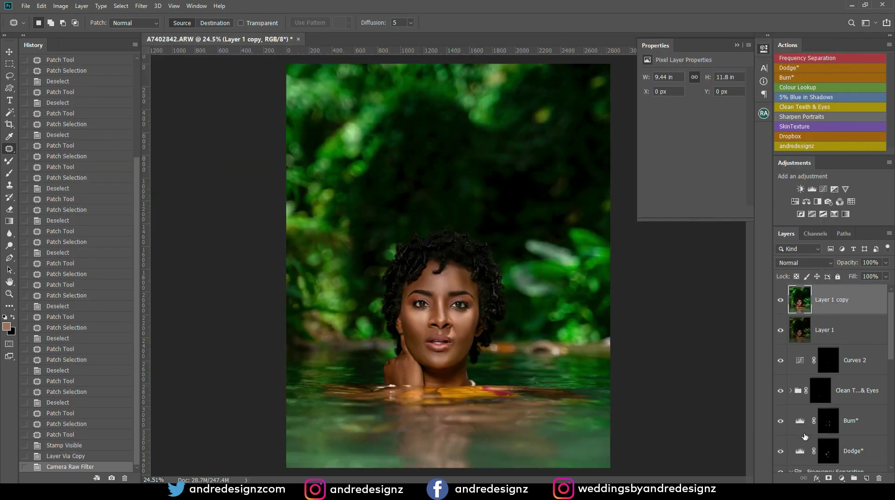
scroll(582, 372, down, 3)
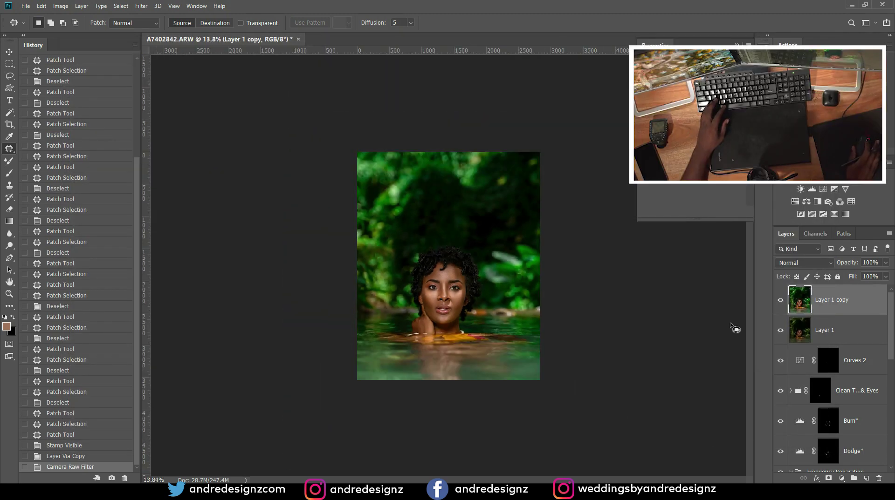
scroll(455, 287, up, 3)
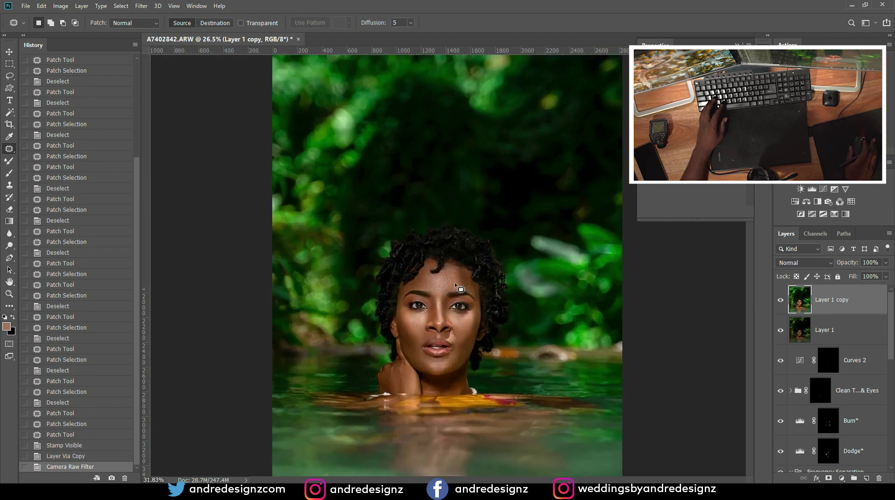
scroll(455, 286, up, 1)
drag(485, 350, 404, 243)
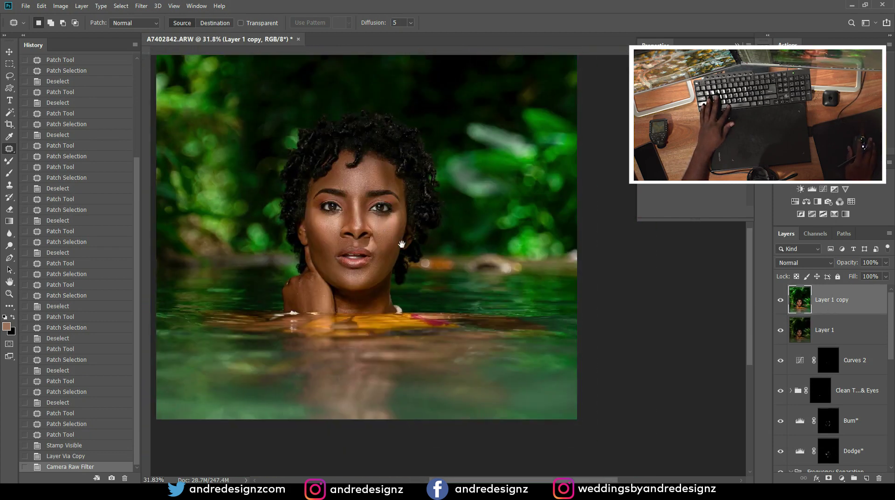
scroll(508, 327, down, 1)
Group all layers from Background copy up to Layer 1, leaving Layer 1 copy and Background outside the group.
scroll(856, 401, down, 5)
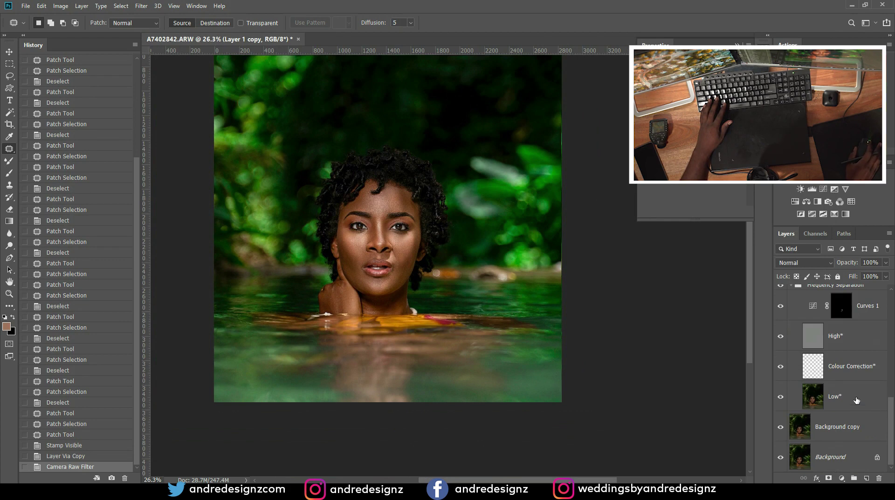
click(853, 454)
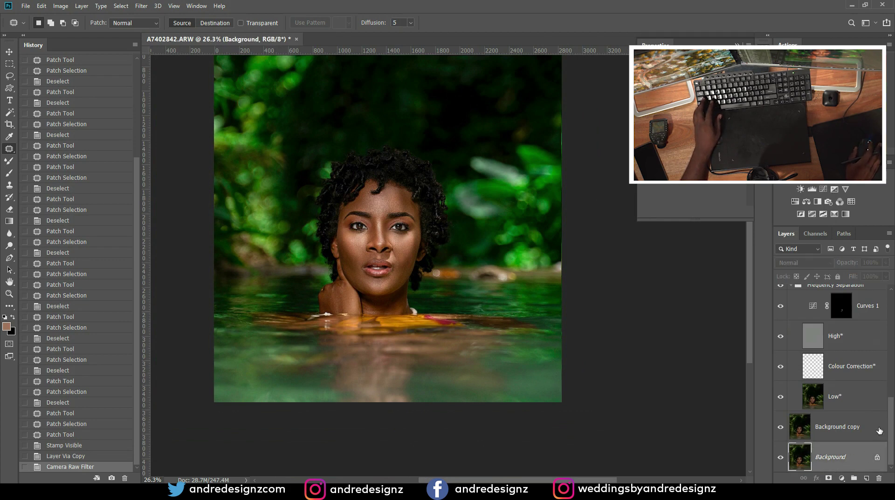
scroll(876, 433, up, 3)
scroll(877, 428, up, 3)
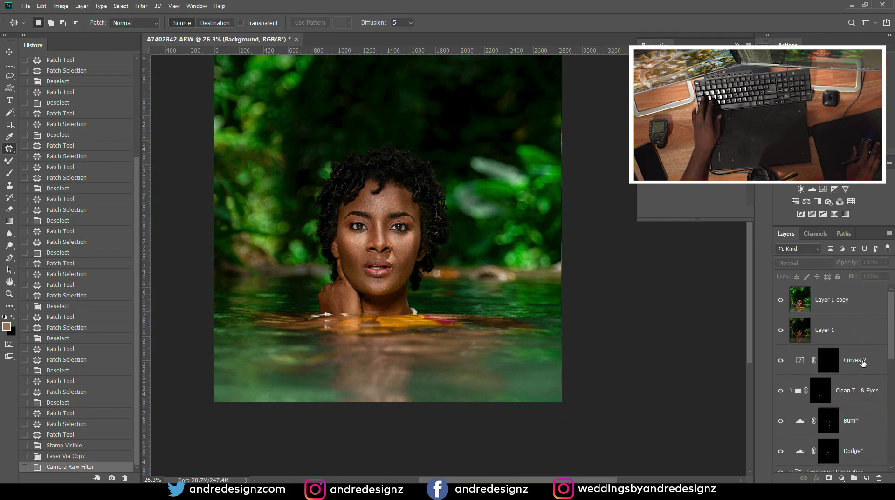
scroll(859, 396, down, 6)
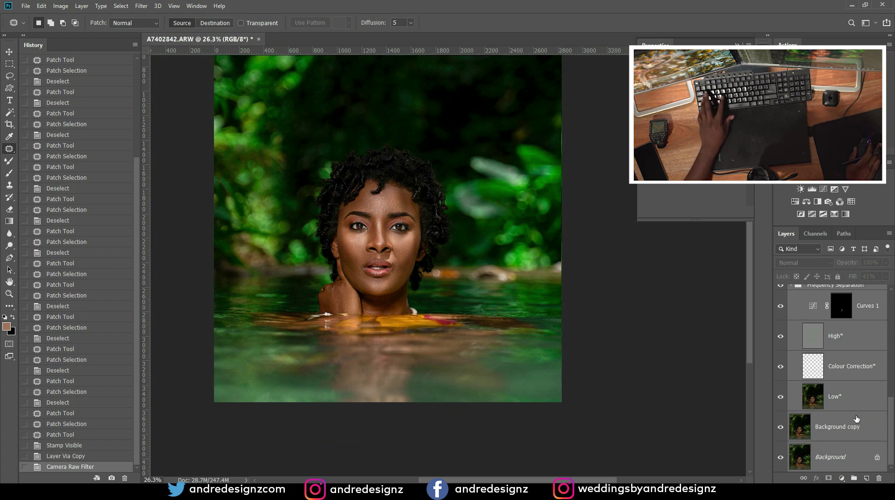
click(859, 426)
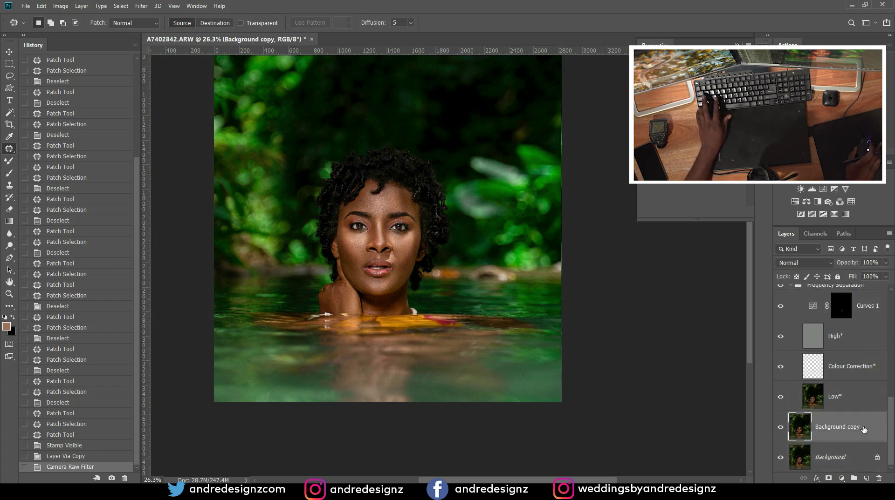
scroll(863, 429, up, 6)
shift+click(844, 338)
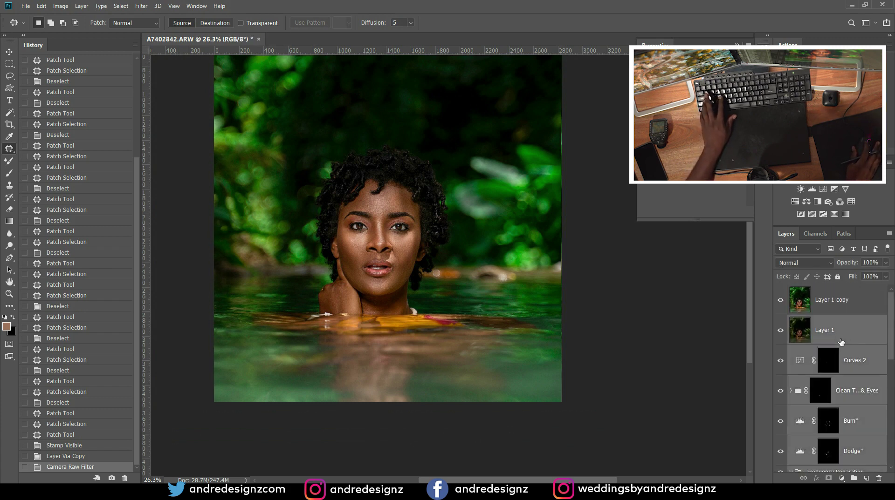
key(ctrl+g)
Run the Frequency Separation action from the Background layer and bring the new group to the front of the layer stack.
click(830, 342)
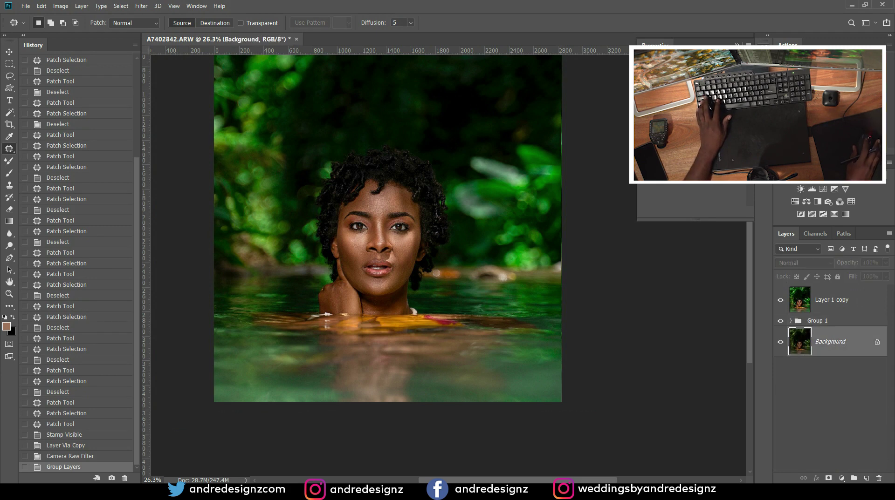
click(796, 58)
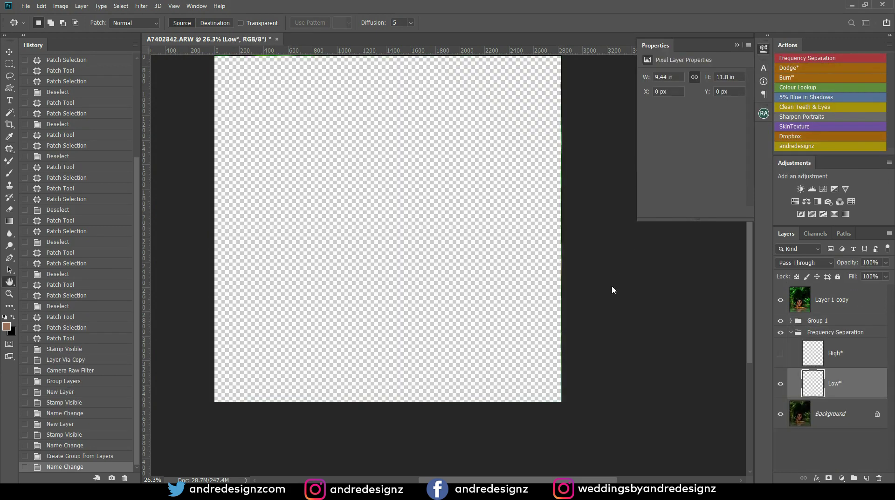
click(673, 134)
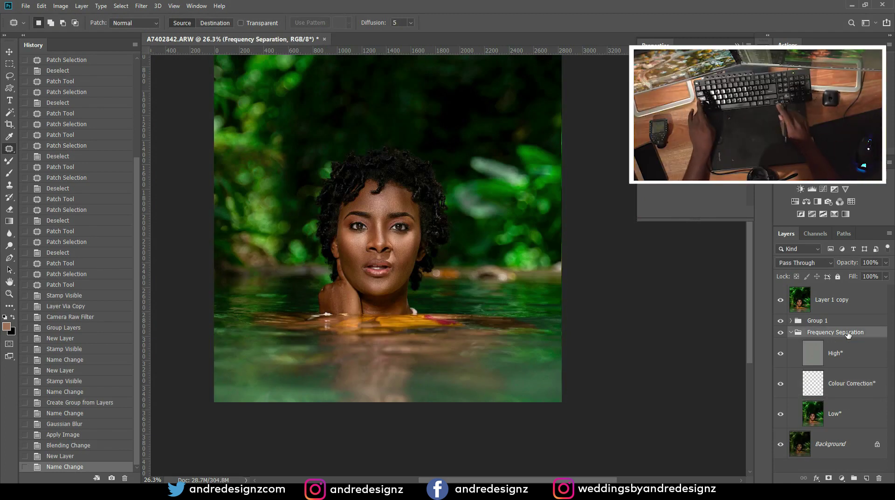
key(ctrl+shift+bracketright)
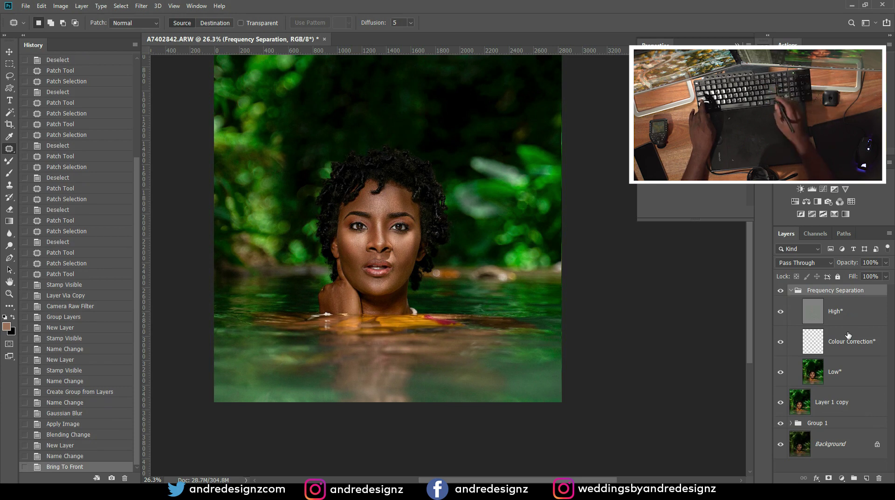
Blend the skin tones of the image-left cheek on the new Low* layer with the Mixer Brush at size 175.
click(812, 362)
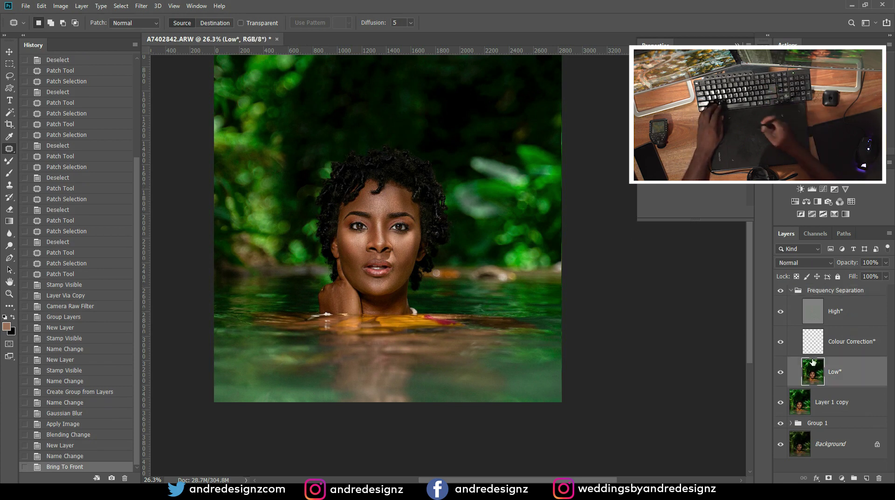
key(b)
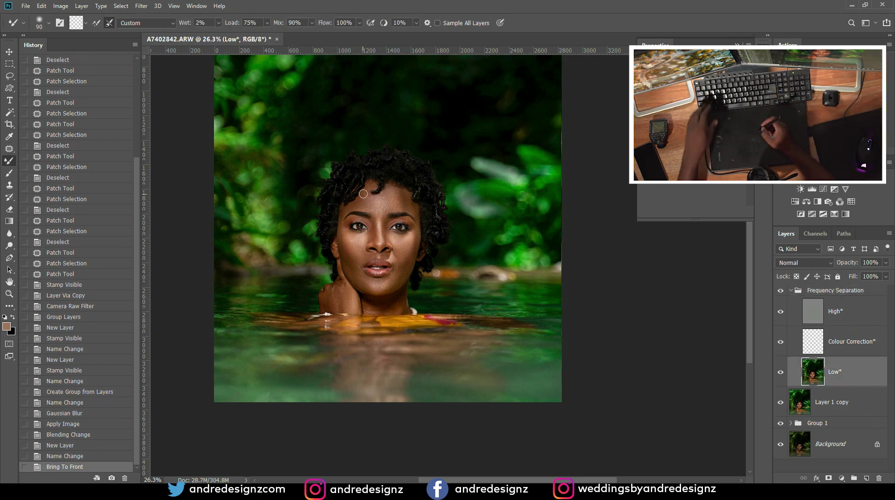
scroll(364, 194, up, 5)
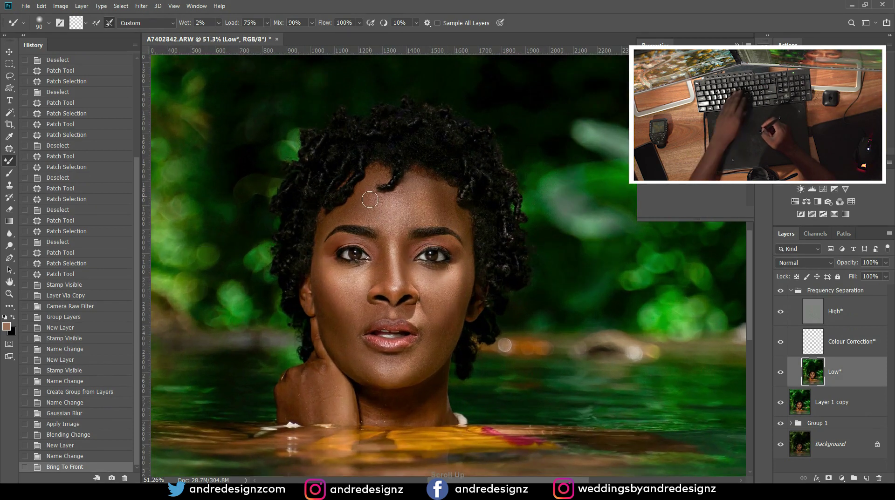
key(bracketright)
key(bracketright)
key(bracketright)
key(bracketright)
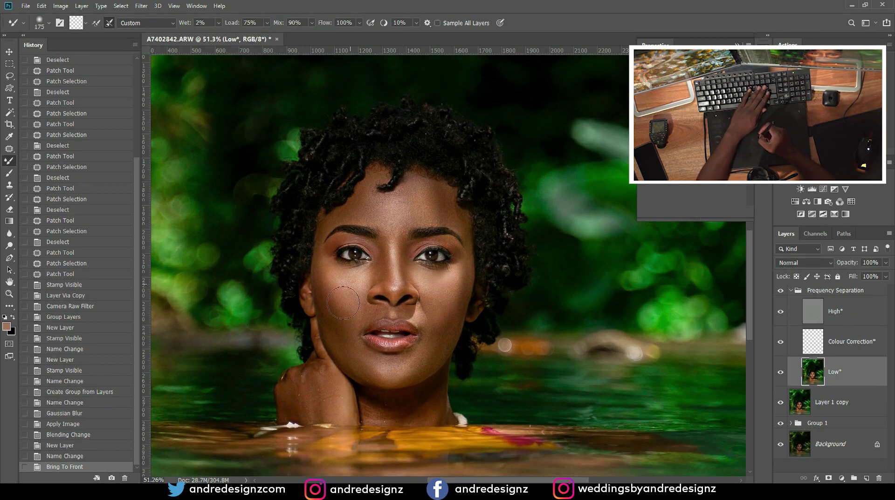
mouse_move(347, 317)
mouse_down()
mouse_move(350, 288)
mouse_move(336, 306)
mouse_move(354, 312)
mouse_up()
drag(349, 317, 356, 313)
drag(352, 317, 357, 314)
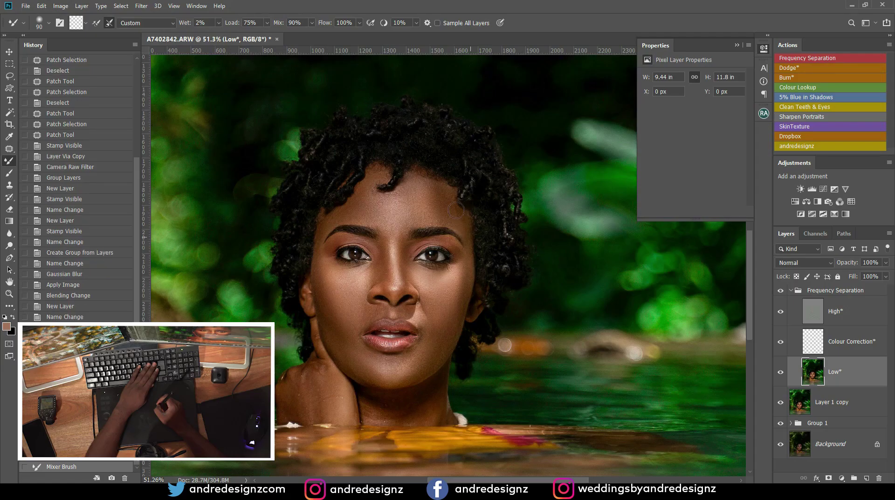
Smooth the tones on the forehead, beneath the image-right eye and around the mouth with the Mixer Brush on the Low* layer.
mouse_move(442, 191)
mouse_down()
mouse_move(442, 205)
mouse_move(385, 224)
mouse_move(392, 239)
mouse_up()
key(bracketright)
key(bracketright)
key(bracketleft)
key(bracketleft)
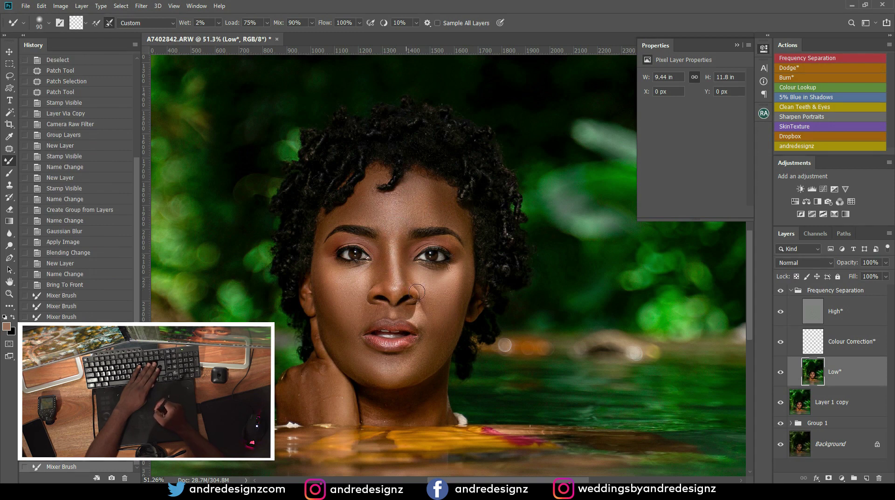
drag(459, 275, 448, 284)
drag(450, 276, 435, 284)
drag(376, 310, 427, 325)
scroll(440, 333, down, 5)
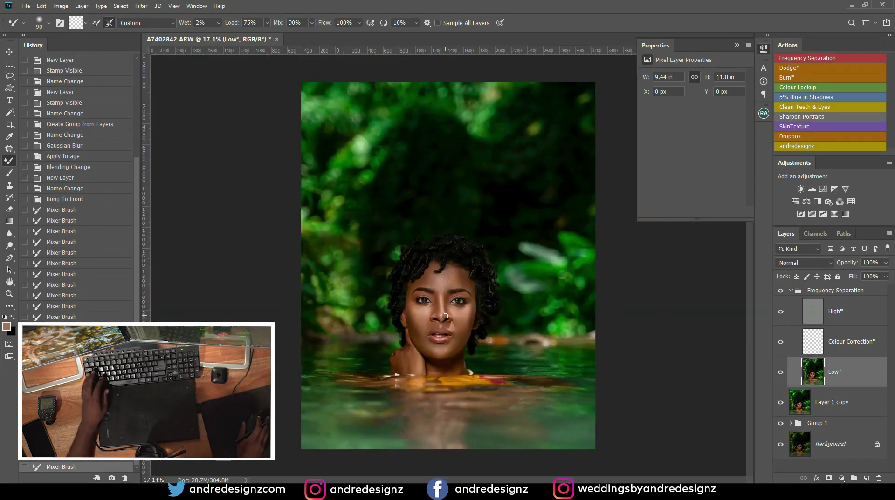
scroll(519, 324, up, 1)
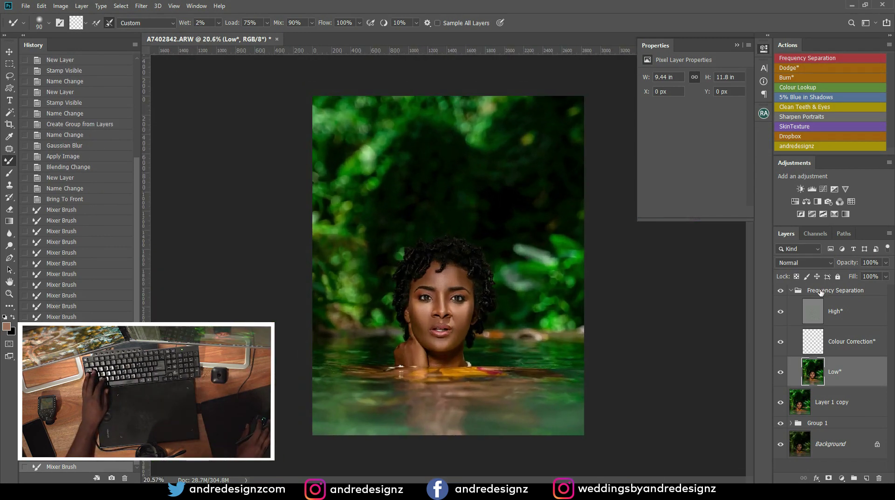
Add a Curves adjustment layer above the collapsed Frequency Separation group, place a curve point at input 130, and compare before and after.
click(793, 290)
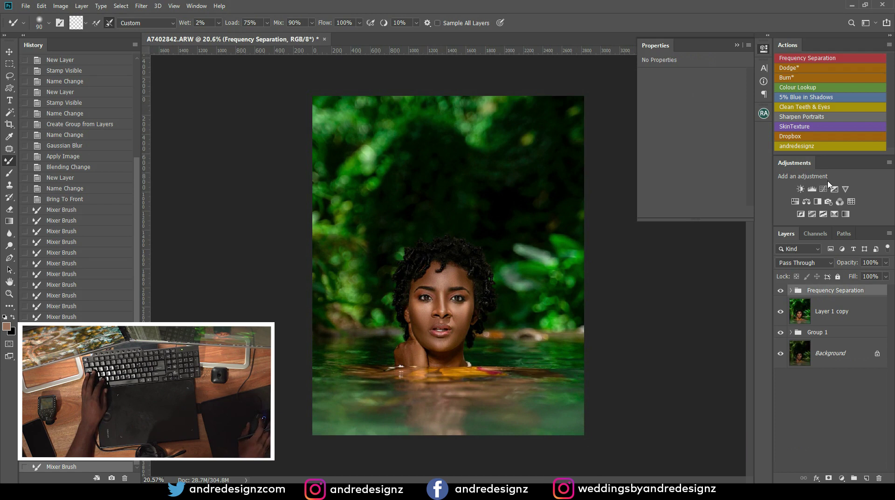
scroll(482, 361, up, 3)
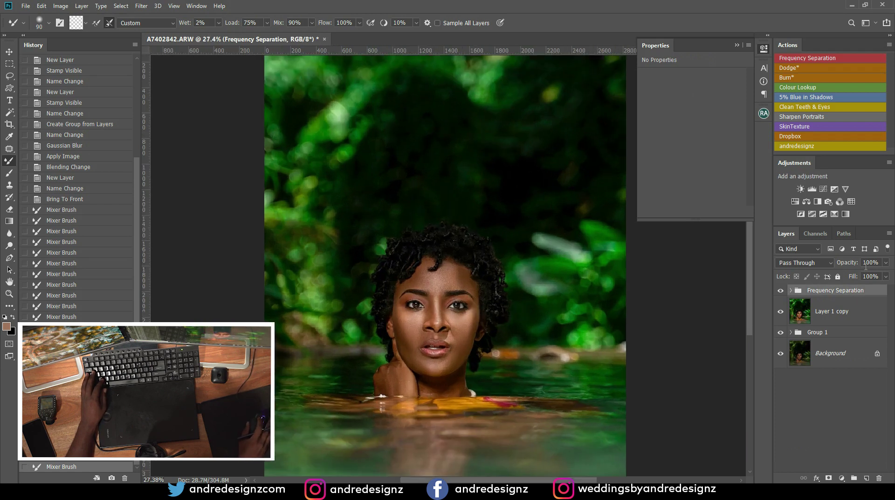
click(824, 189)
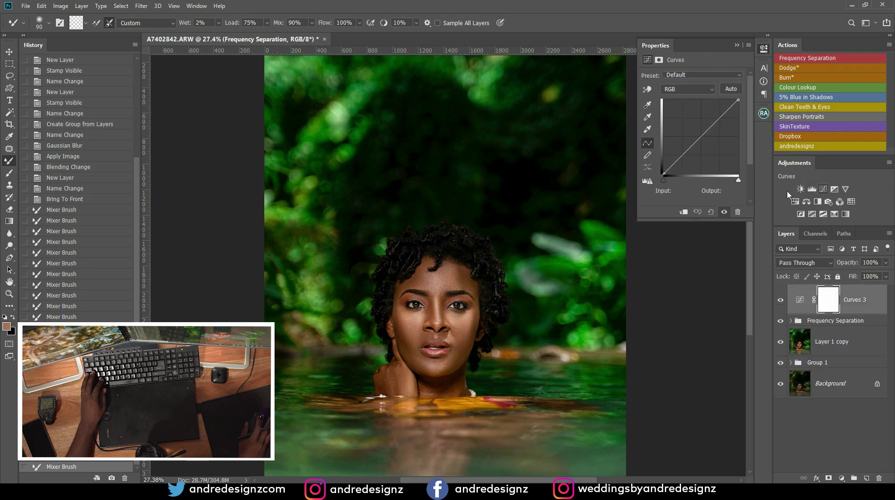
click(701, 138)
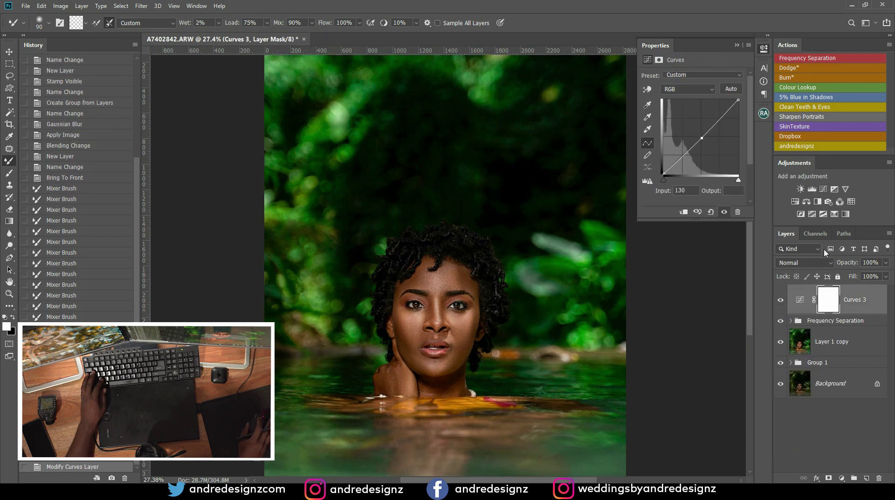
click(780, 302)
click(780, 302)
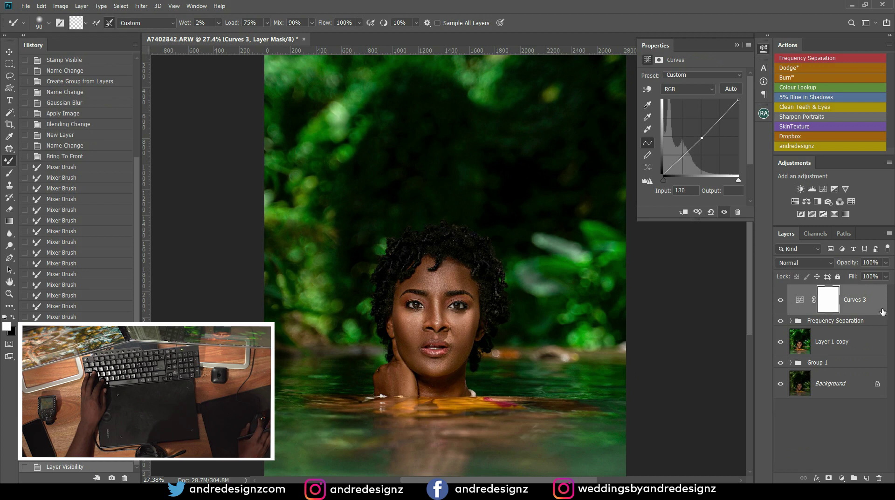
Run the Colour Lookup action and set the opacity of its adjustment layer to 50%.
click(804, 89)
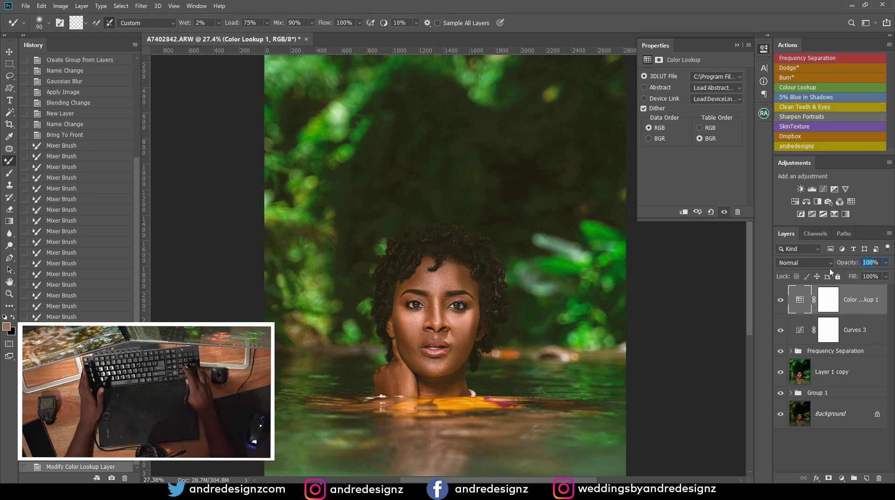
text(50)
key(Return)
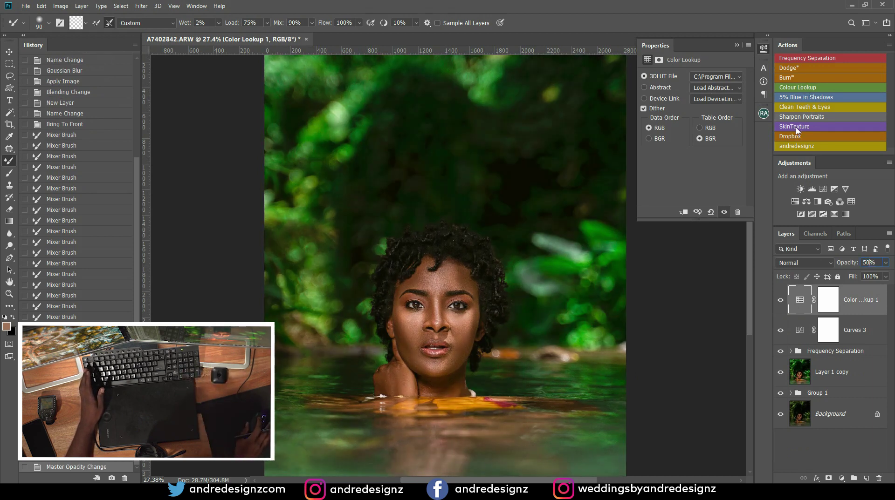
Run the 5% Blue in Shadows action to add a Color Balance layer and check the overall colour.
click(808, 97)
click(9, 52)
scroll(498, 183, down, 2)
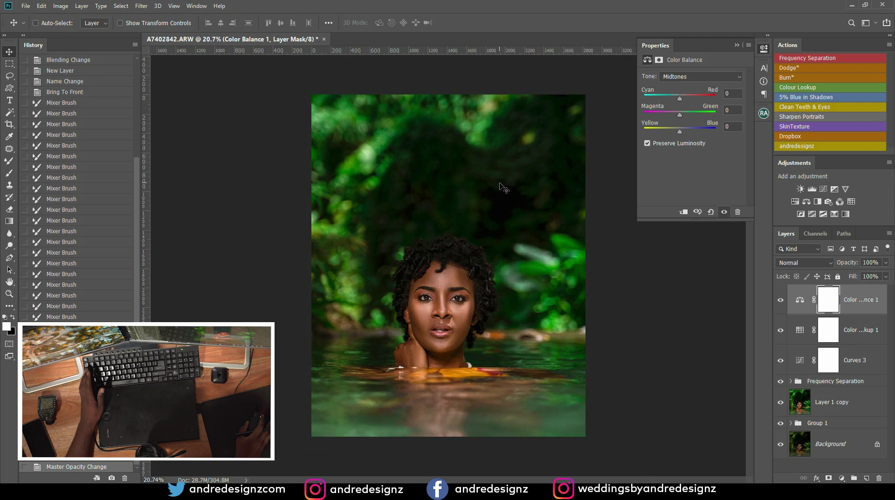
scroll(500, 186, up, 2)
Group all layers above Background into one group and select the Background layer.
click(737, 45)
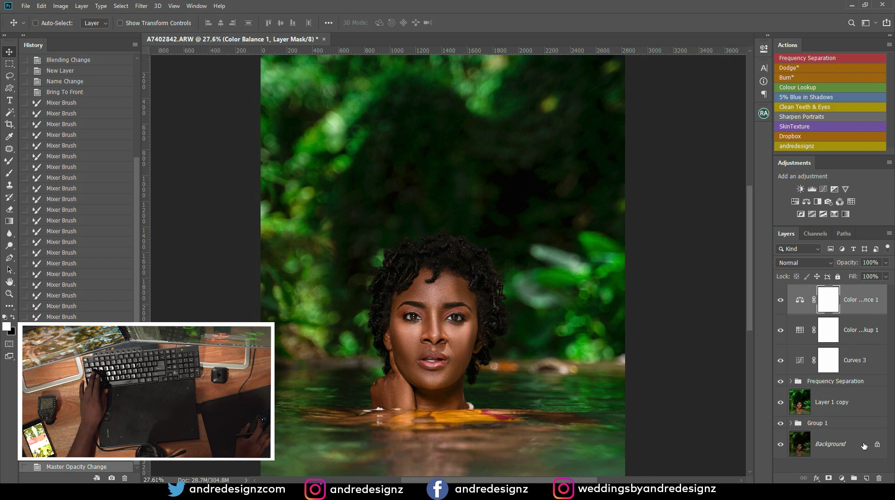
shift+click(856, 424)
key(ctrl+g)
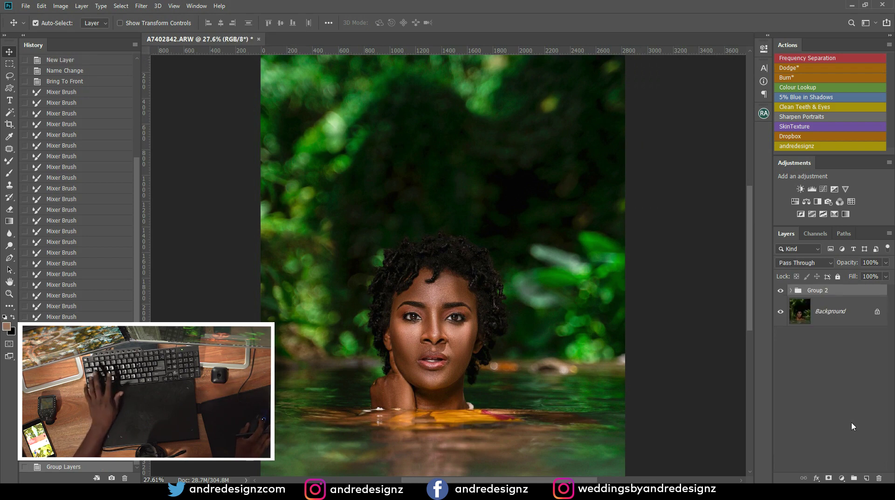
click(842, 313)
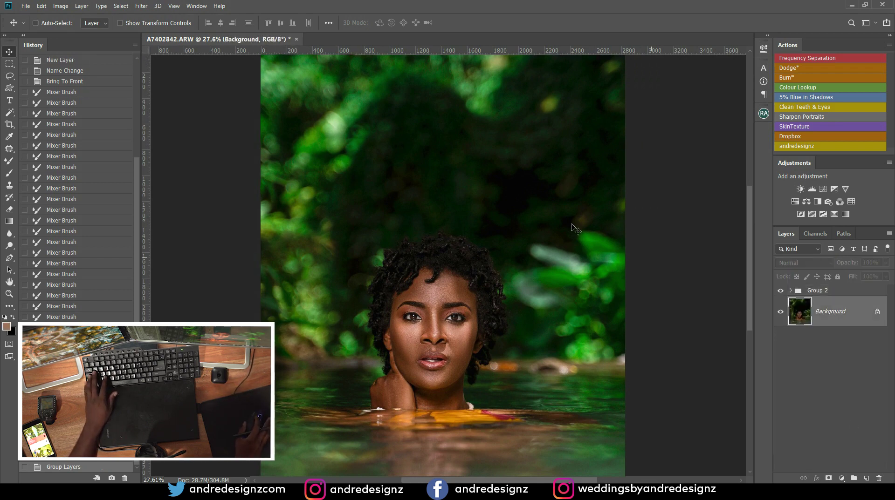
Duplicate the document as A7402842 copy.
right_click(260, 35)
drag(251, 36, 254, 68)
right_click(258, 72)
click(262, 77)
click(520, 153)
mouse_move(324, 46)
mouse_down()
mouse_move(327, 30)
mouse_move(313, 37)
mouse_up()
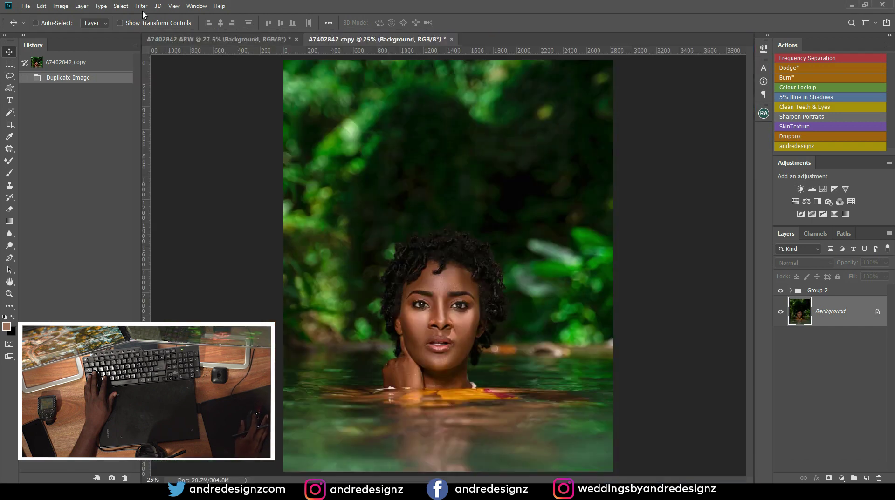
Arrange the original document and its copy side by side in a 2-up vertical layout.
click(196, 5)
mouse_move(215, 18)
click(306, 42)
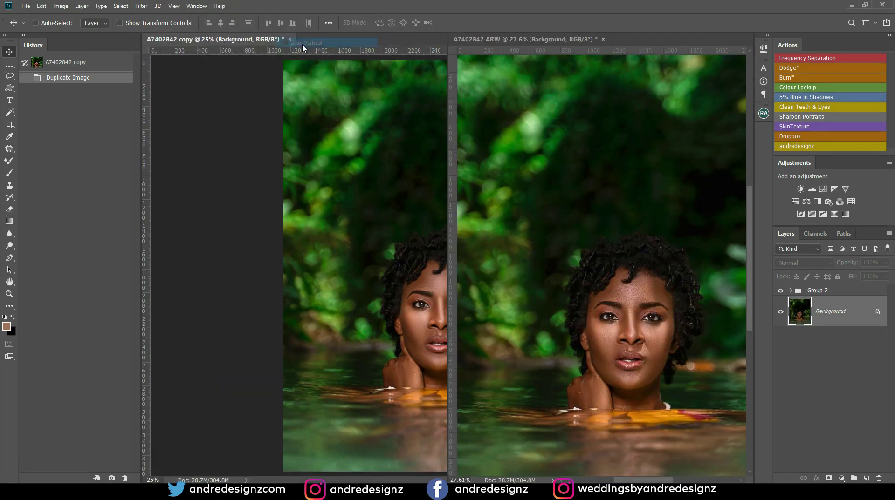
scroll(371, 314, down, 2)
scroll(372, 312, up, 2)
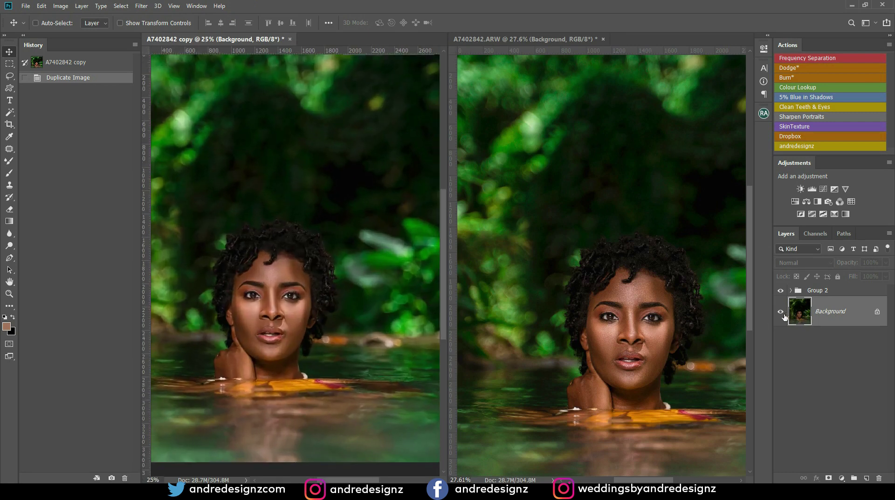
click(781, 311)
click(780, 312)
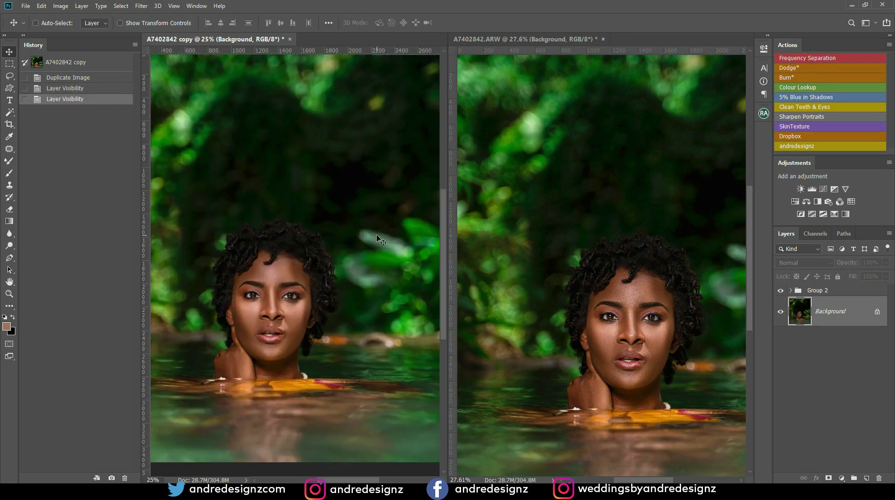
click(781, 312)
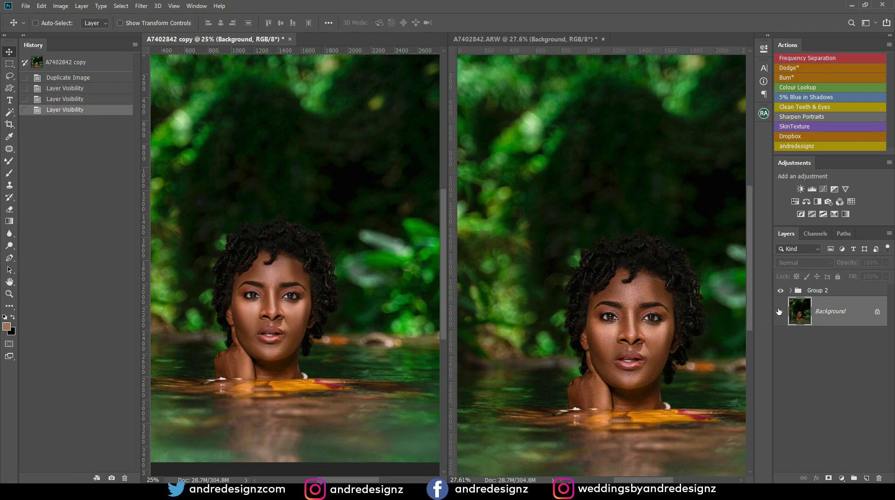
click(782, 292)
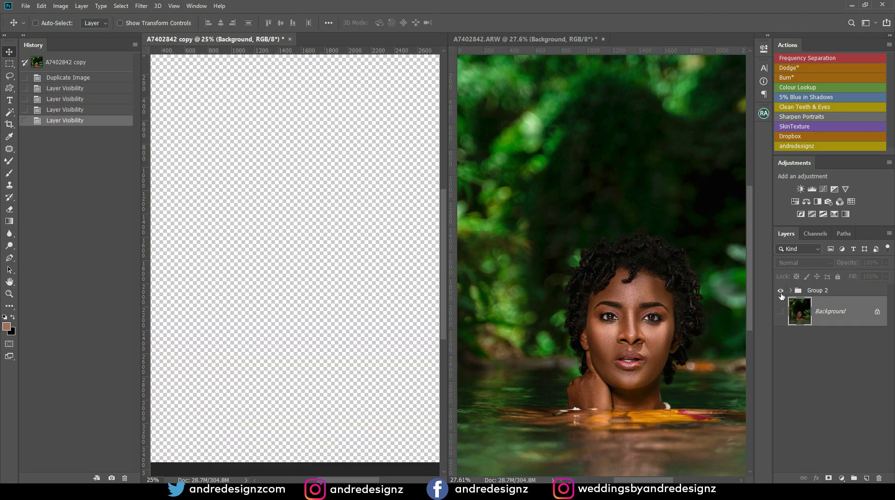
click(781, 292)
click(780, 312)
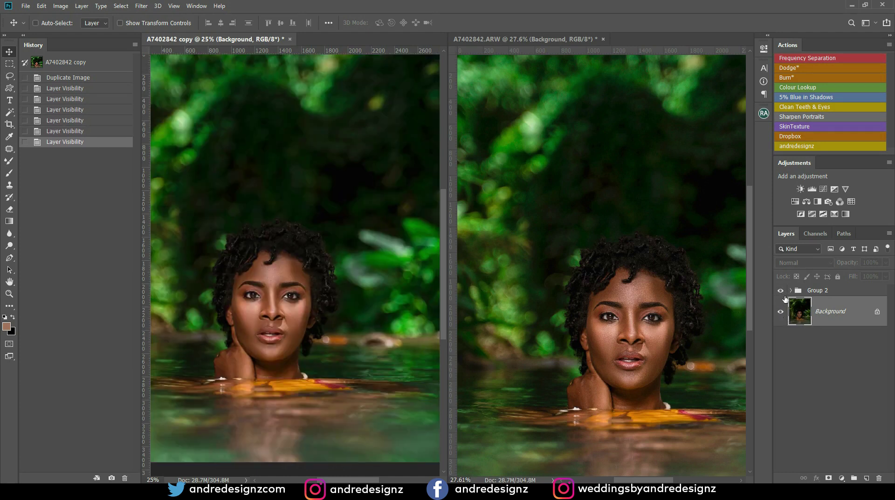
Hide Group 2 in the duplicate document and show both whole images side by side for the before-and-after comparison.
click(781, 291)
scroll(378, 285, down, 3)
click(580, 270)
scroll(580, 270, down, 3)
scroll(582, 271, down, 3)
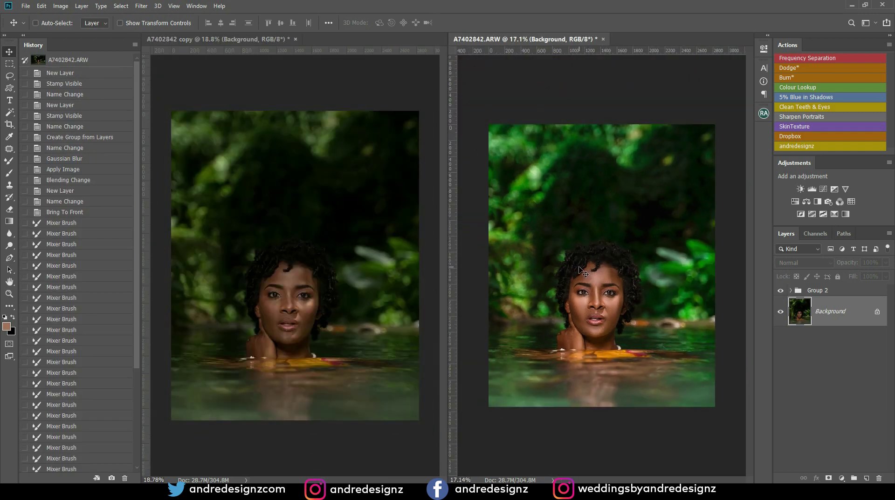